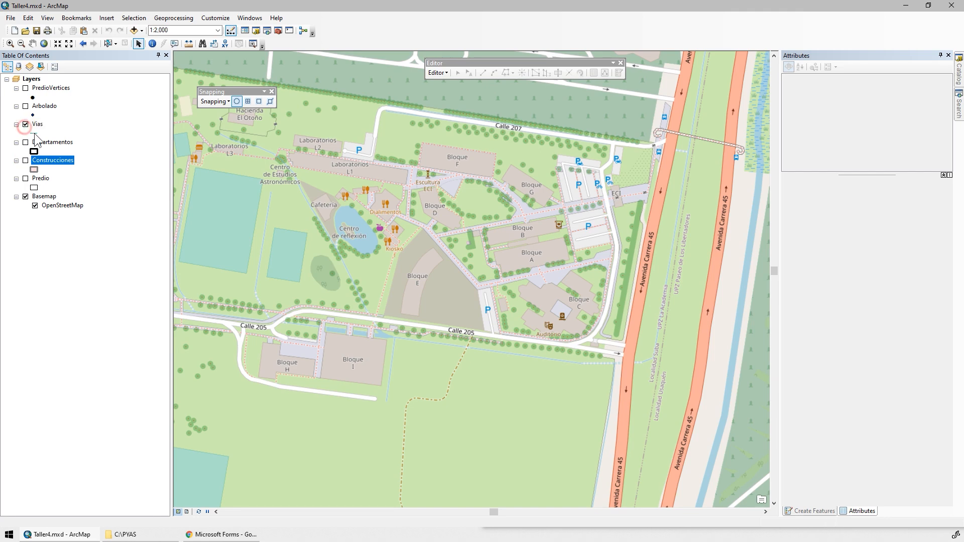
Step: Apply the Highway line symbol to the Vias layer
{"action": "left_click", "coordinate": [273, 240]}
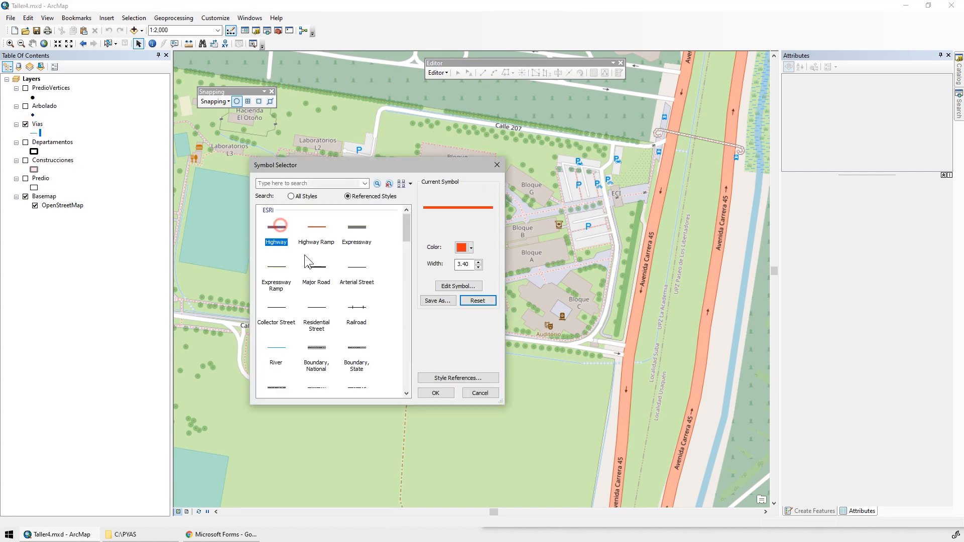
{"action": "left_click", "coordinate": [436, 394]}
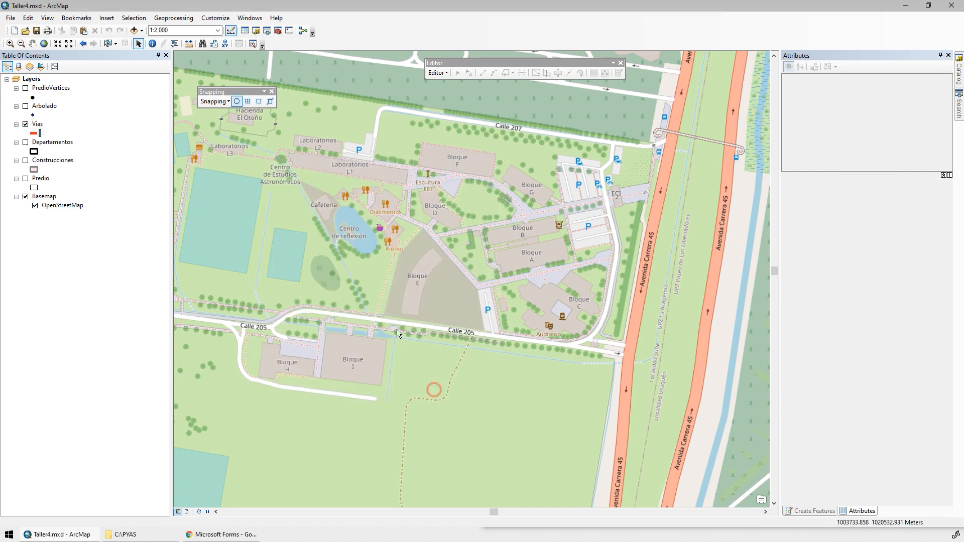
Step: Display the Construcciones layer over the basemap around the campus blocks and the ECI entrance
{"action": "scroll", "coordinate": [614, 198], "scroll_direction": "up", "scroll_amount": 3}
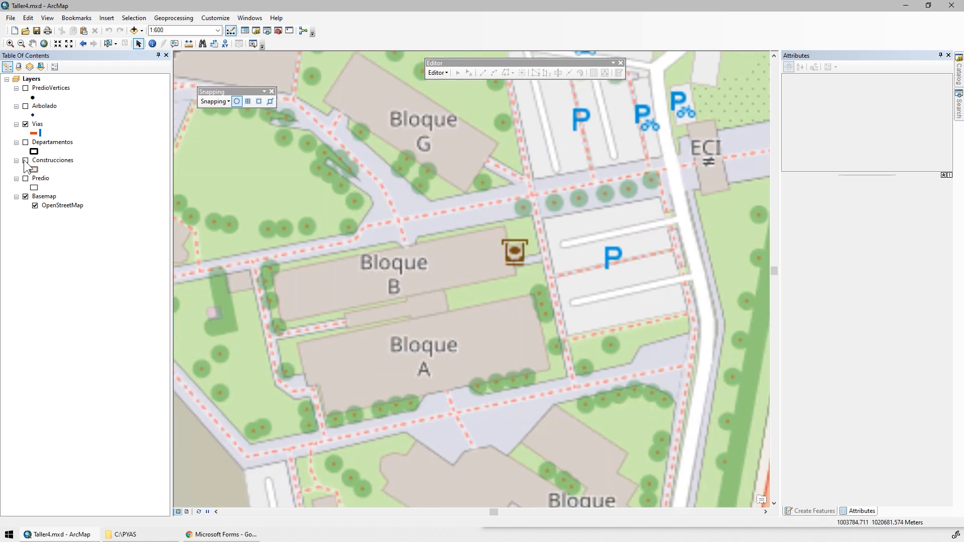
{"action": "left_click", "coordinate": [24, 160]}
{"action": "left_click_drag", "start_coordinate": [300, 184], "coordinate": [212, 259]}
{"action": "left_click_drag", "start_coordinate": [345, 230], "coordinate": [372, 159]}
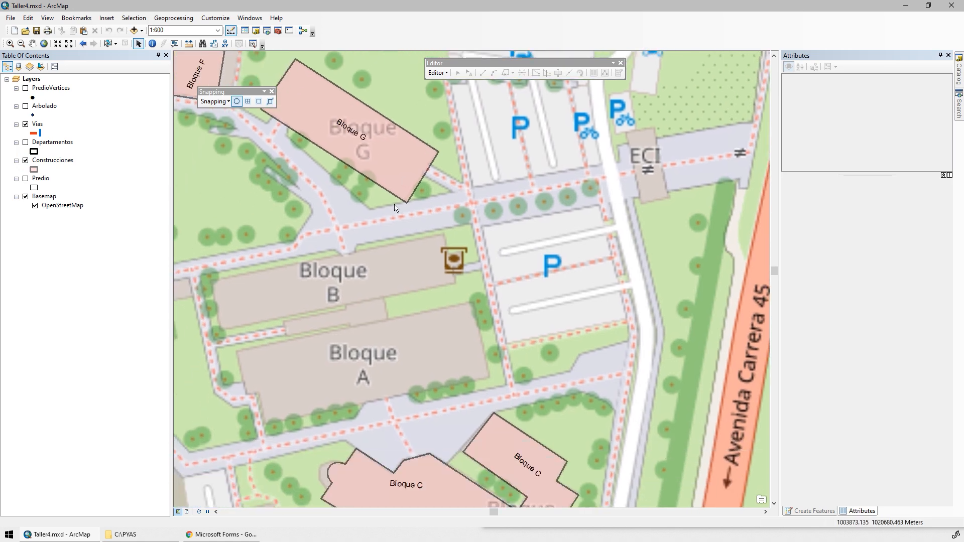
{"action": "left_click_drag", "start_coordinate": [746, 173], "coordinate": [594, 263]}
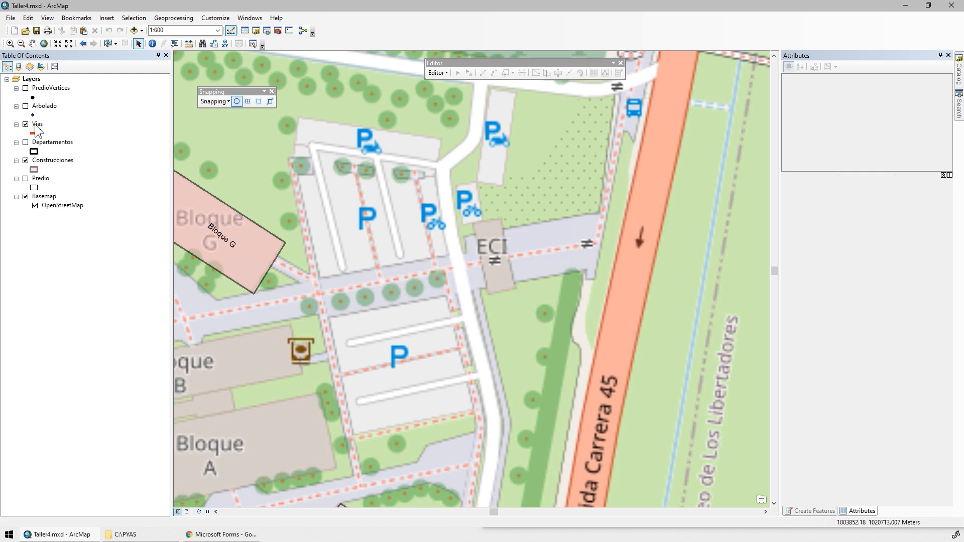
Step: Make the Vias layer selectable and the Construcciones layer not selectable
{"action": "left_click", "coordinate": [41, 69]}
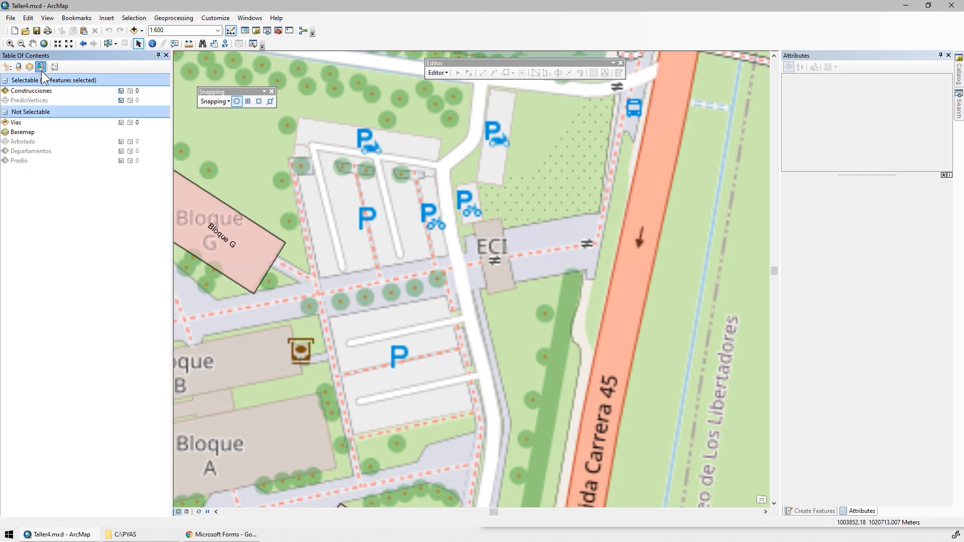
{"action": "left_click", "coordinate": [120, 122]}
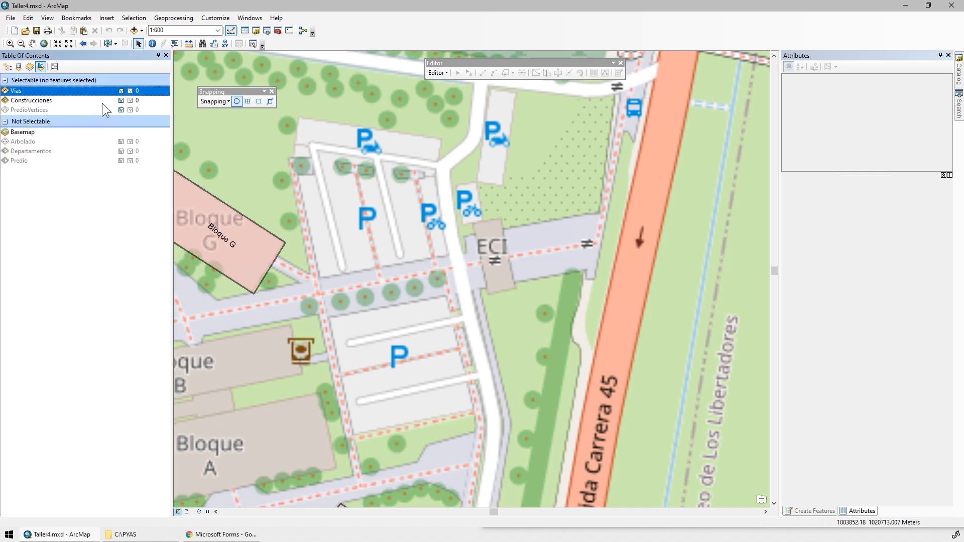
{"action": "left_click", "coordinate": [120, 100]}
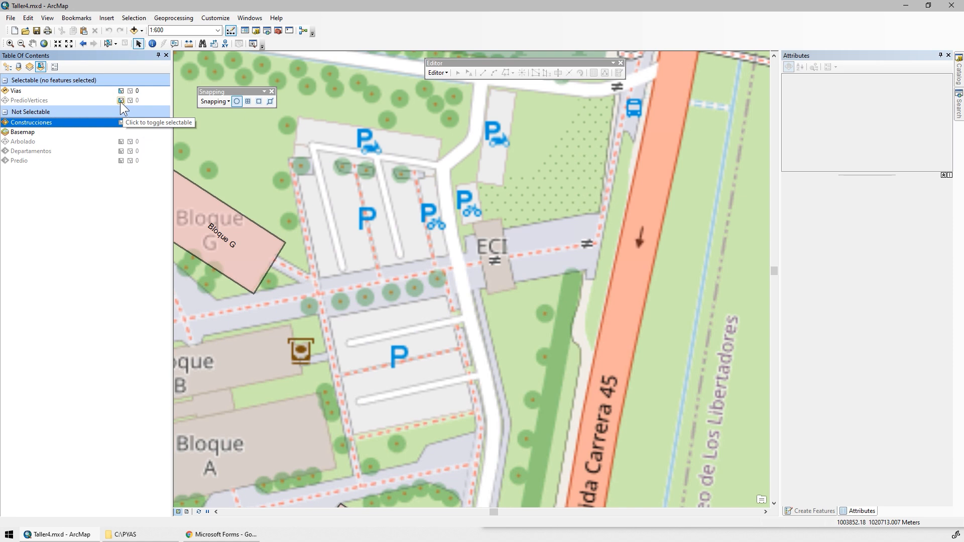
{"action": "left_click", "coordinate": [7, 67]}
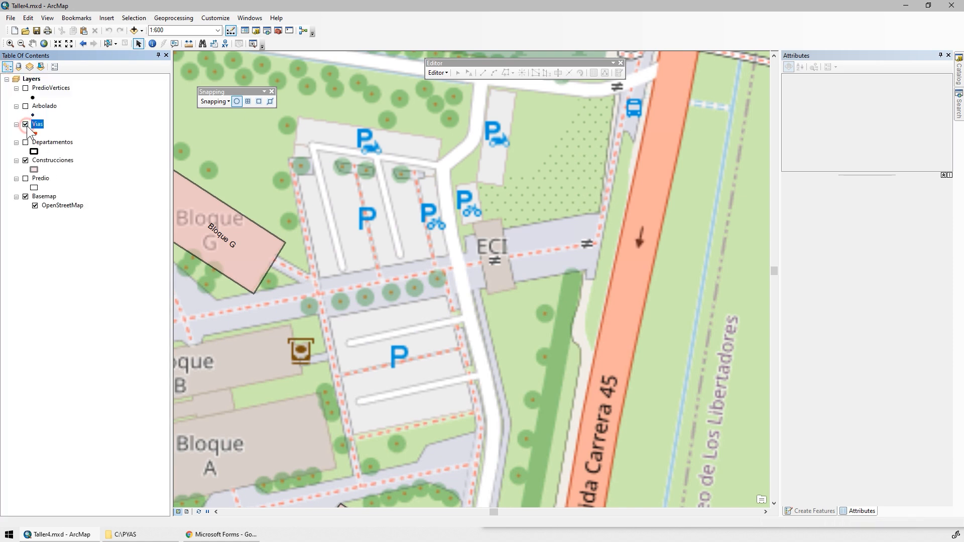
Step: Start an edit session on the shapefile workspace C:\PYAS\Taller4\SHP
{"action": "left_click", "coordinate": [436, 74]}
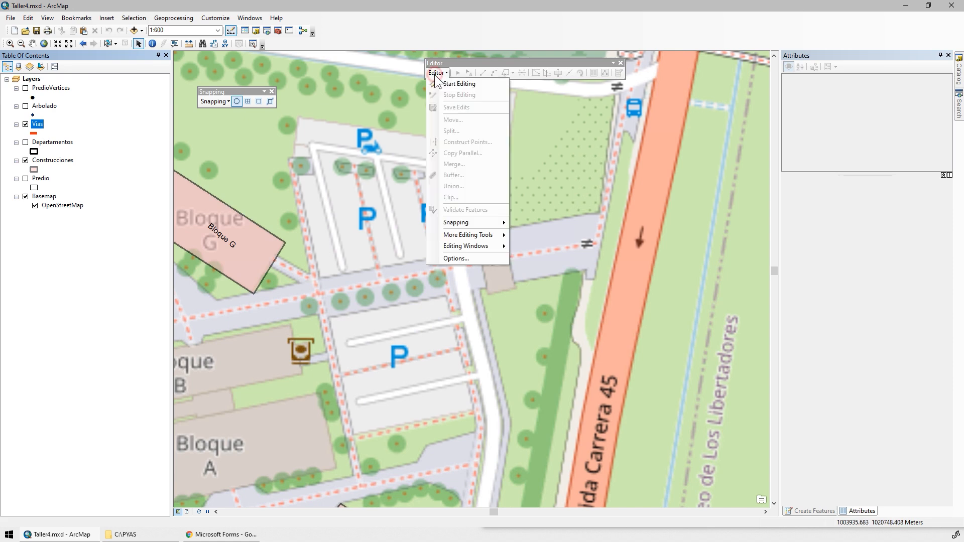
{"action": "left_click", "coordinate": [448, 82]}
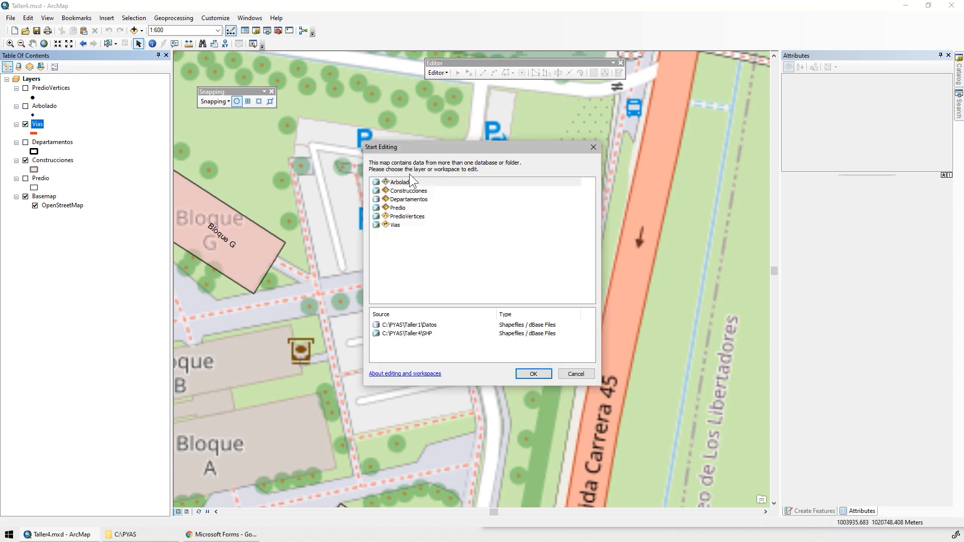
{"action": "left_click", "coordinate": [422, 333]}
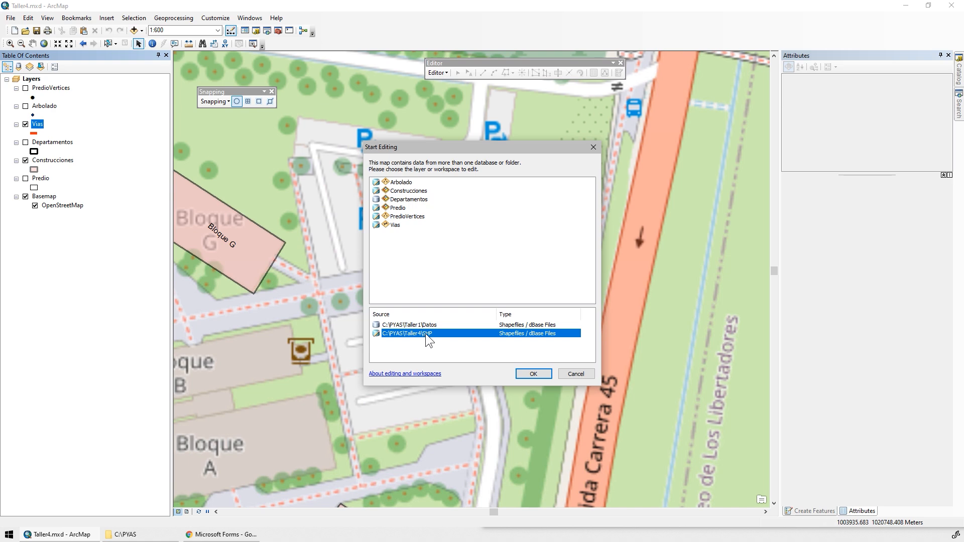
{"action": "left_click", "coordinate": [531, 374]}
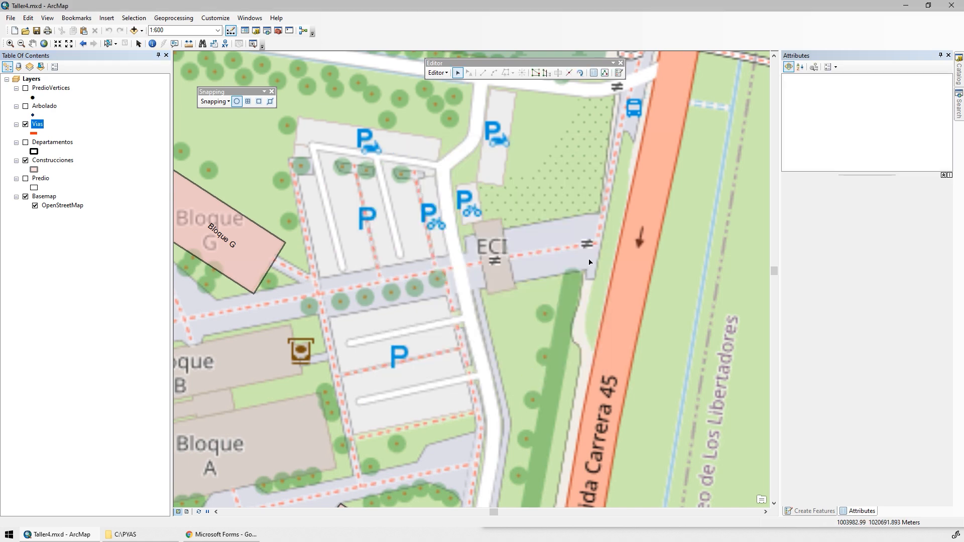
Step: With the Vias template and the Line tool, draw a road line from the ECI entrance by Avenida Carrera 45 to the inner road
{"action": "left_click", "coordinate": [617, 71]}
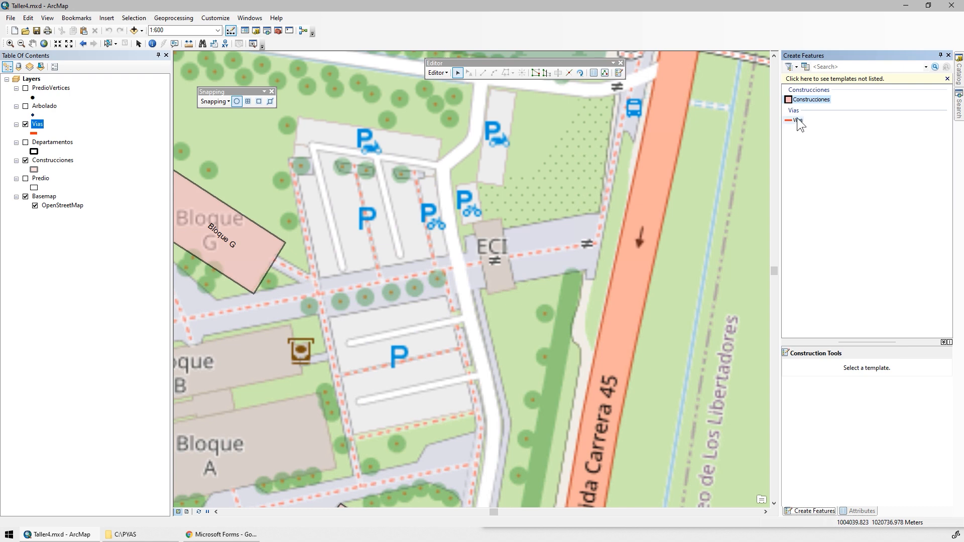
{"action": "left_click", "coordinate": [798, 120]}
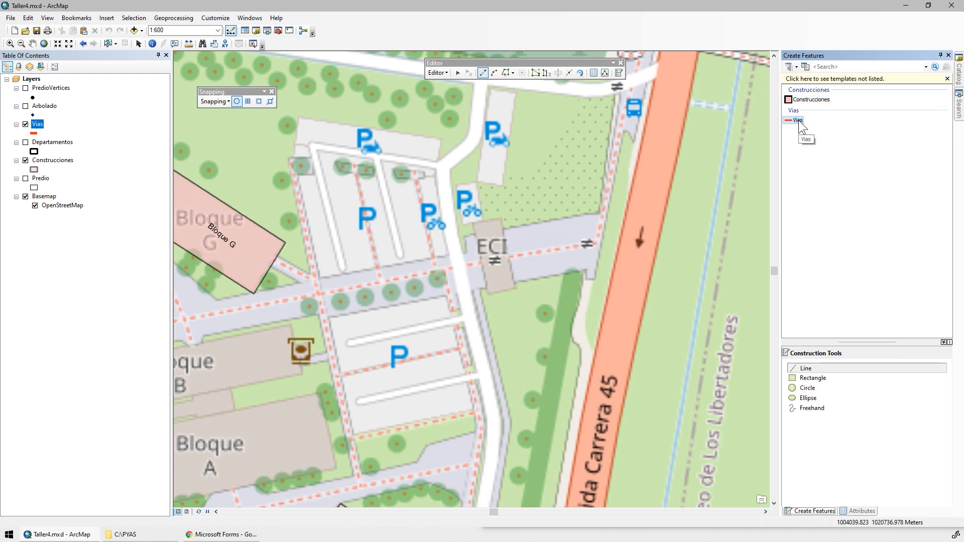
{"action": "left_click", "coordinate": [806, 370]}
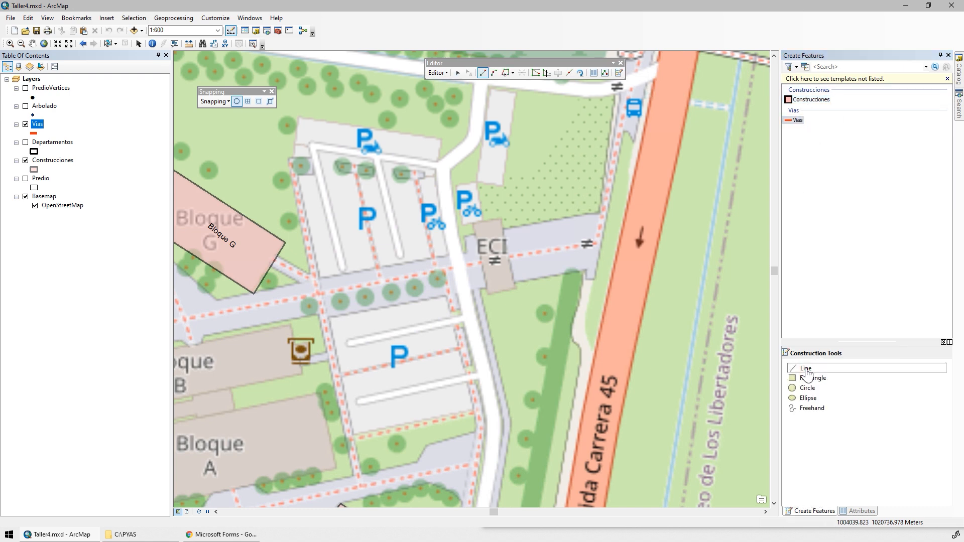
{"action": "left_click", "coordinate": [594, 243]}
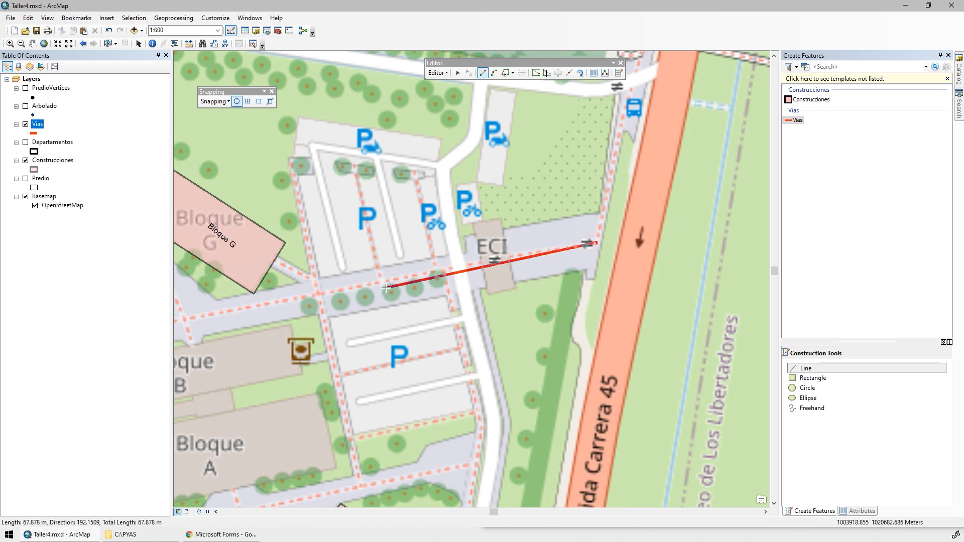
{"action": "double_click", "coordinate": [458, 267]}
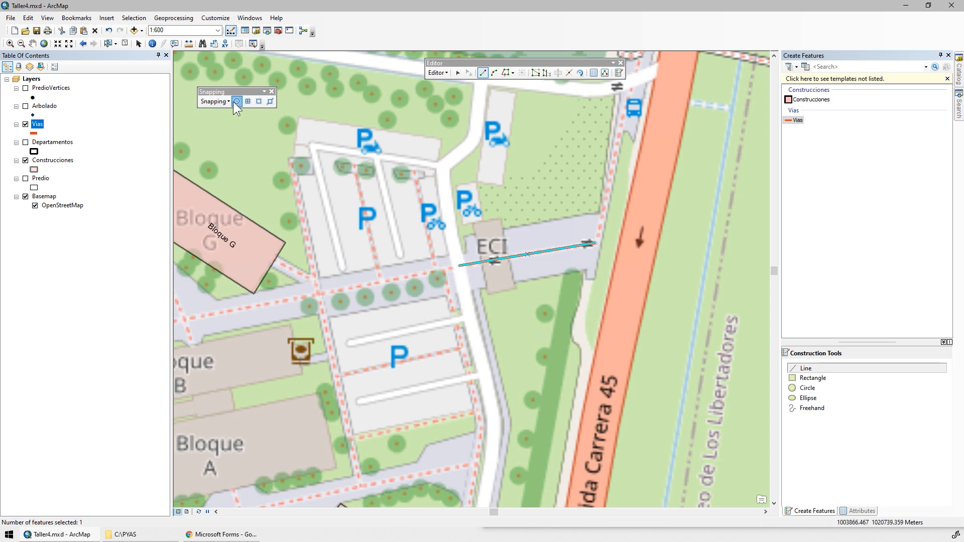
Step: Enable vertex snapping and draw a Vias line about 99 m long from the entrance line's end along the path between Bloque G and Bloque B
{"action": "left_click", "coordinate": [259, 102]}
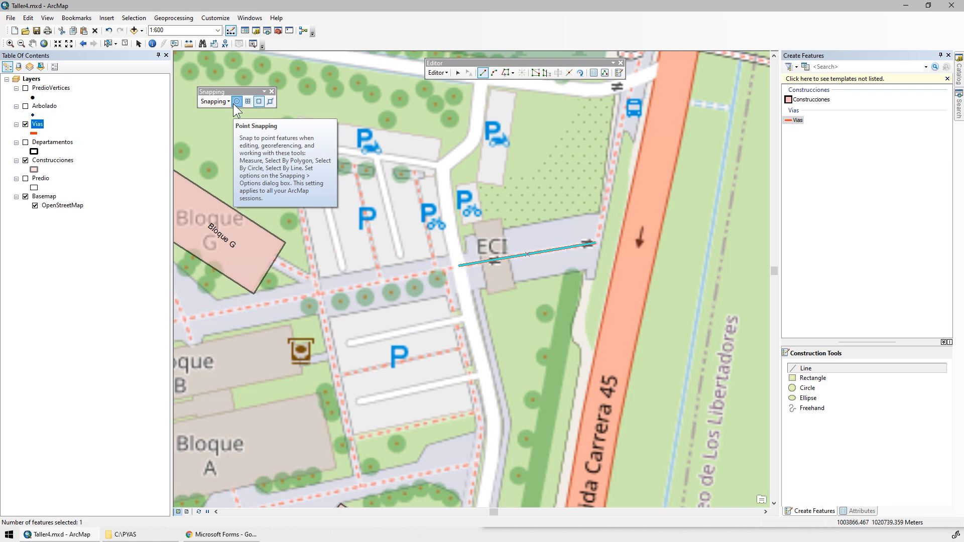
{"action": "left_click", "coordinate": [235, 103]}
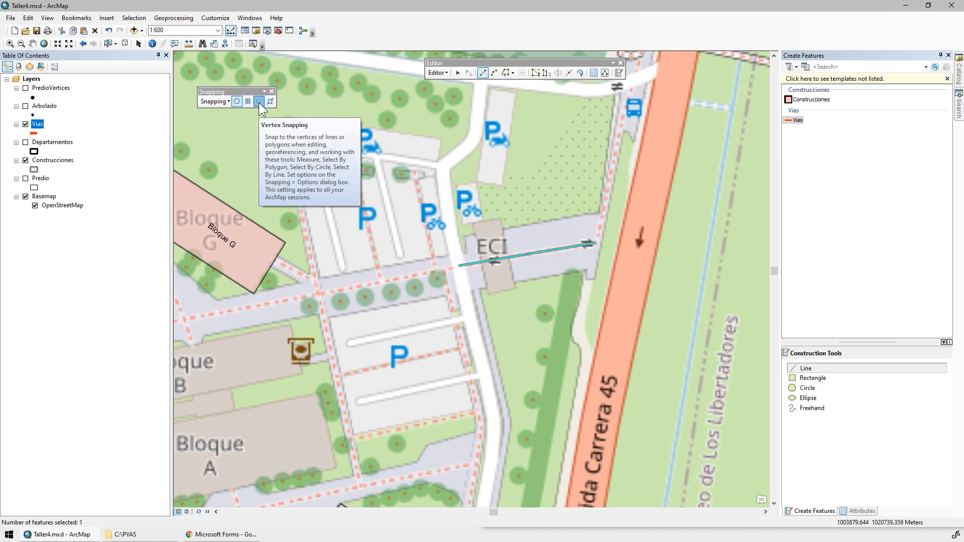
{"action": "left_click", "coordinate": [458, 266]}
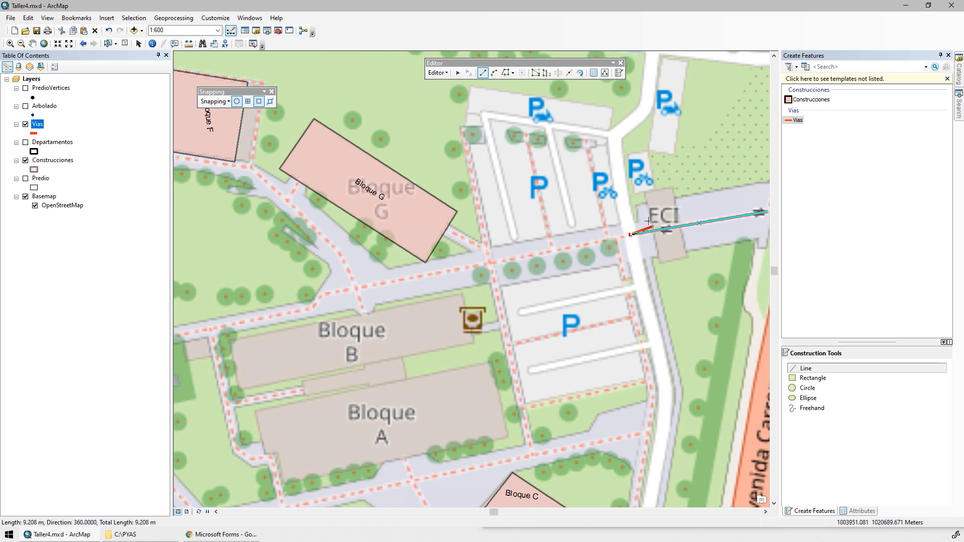
{"action": "left_click_drag", "start_coordinate": [442, 255], "coordinate": [559, 231]}
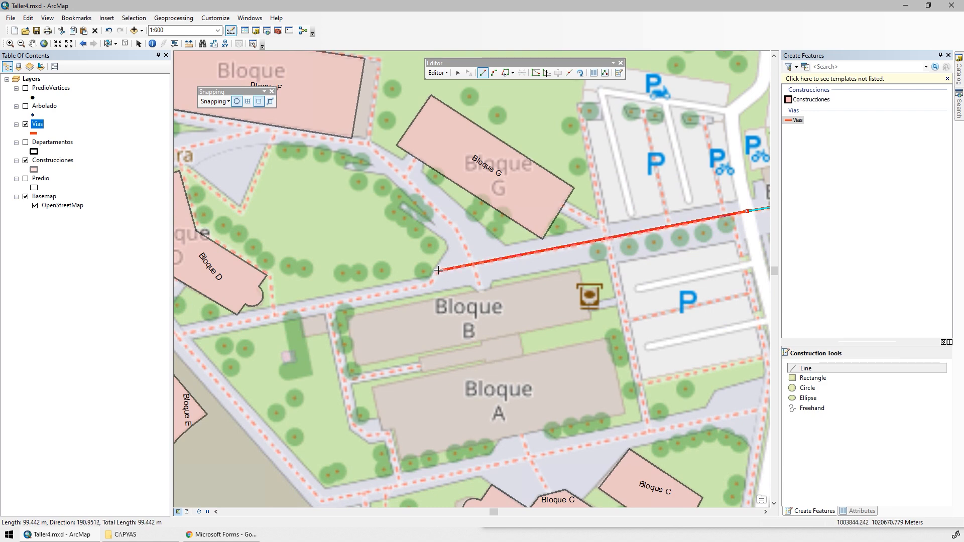
{"action": "double_click", "coordinate": [439, 270]}
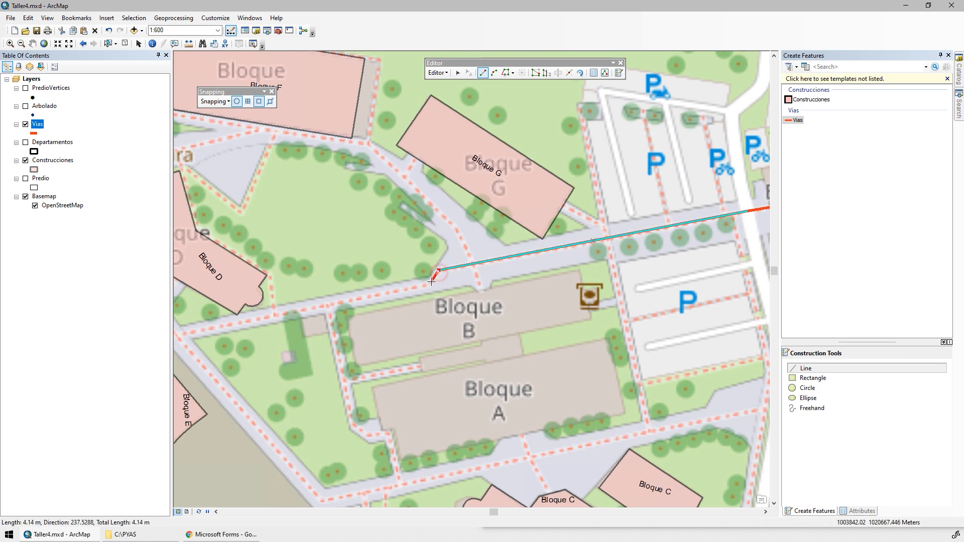
Step: Draw a short connecting Vias line northwest of Bloque B and another along the path to the junction south of Bloque D
{"action": "left_click_drag", "start_coordinate": [378, 320], "coordinate": [578, 284]}
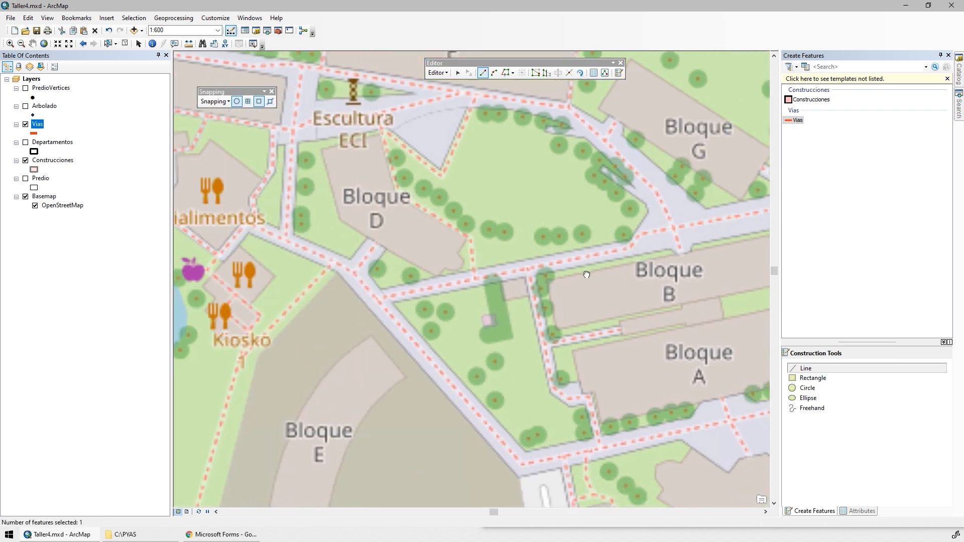
{"action": "left_click", "coordinate": [630, 249]}
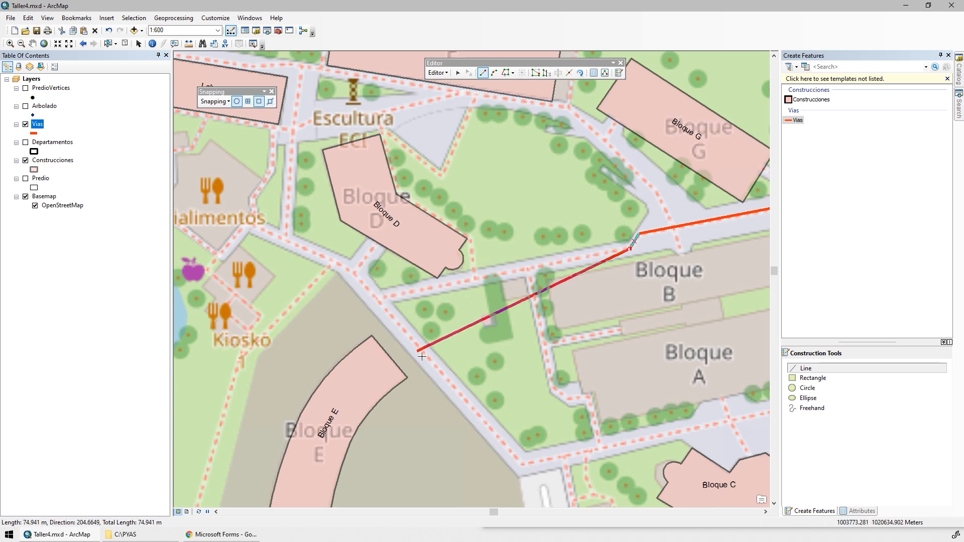
{"action": "double_click", "coordinate": [375, 300]}
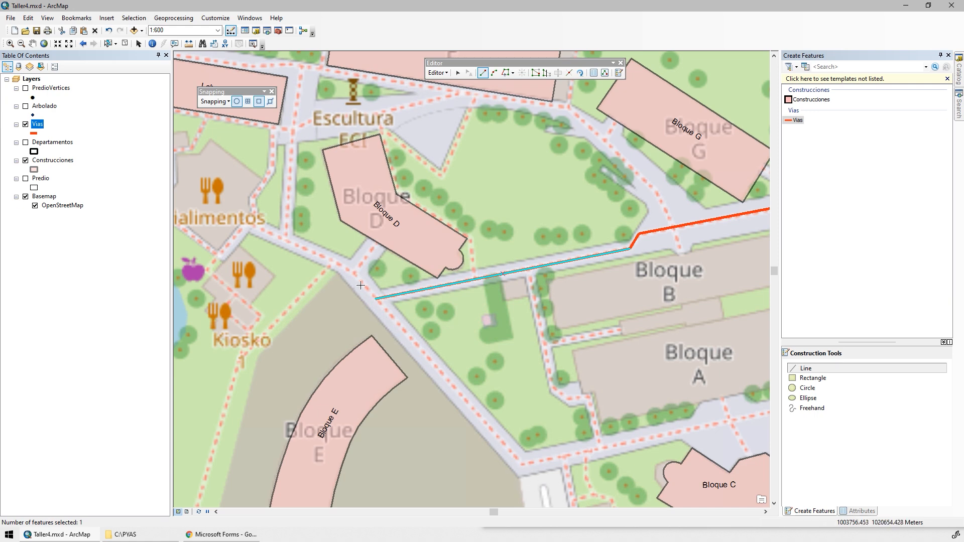
Step: Draw a Vias line about 118 m long from the path corner by the parking lot, through the junction near Bloque D, to Dialimentos
{"action": "left_click", "coordinate": [523, 465]}
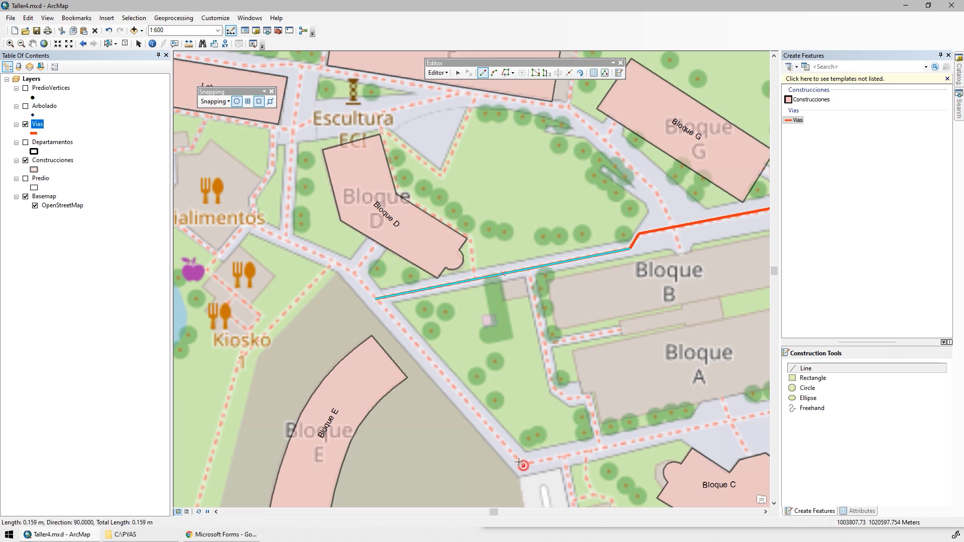
{"action": "left_click", "coordinate": [375, 299]}
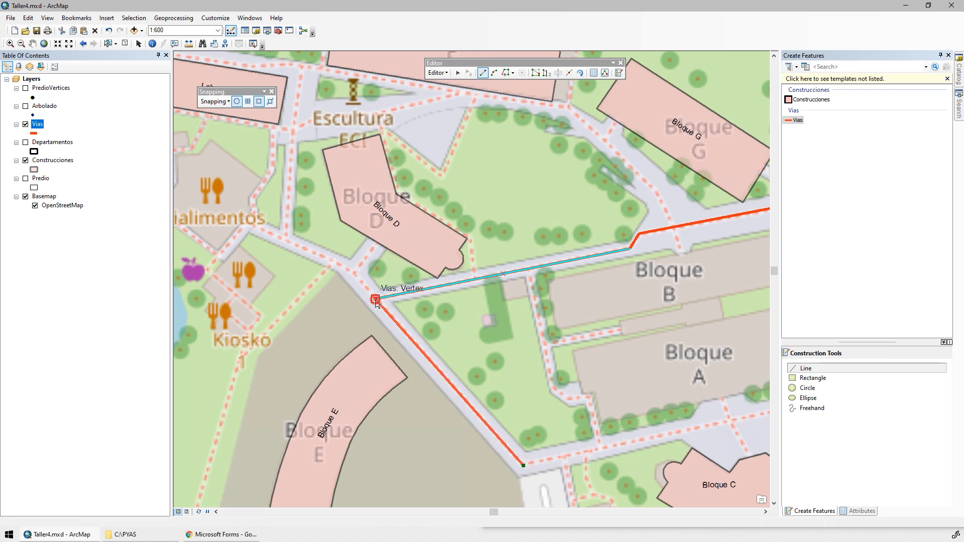
{"action": "left_click", "coordinate": [353, 273]}
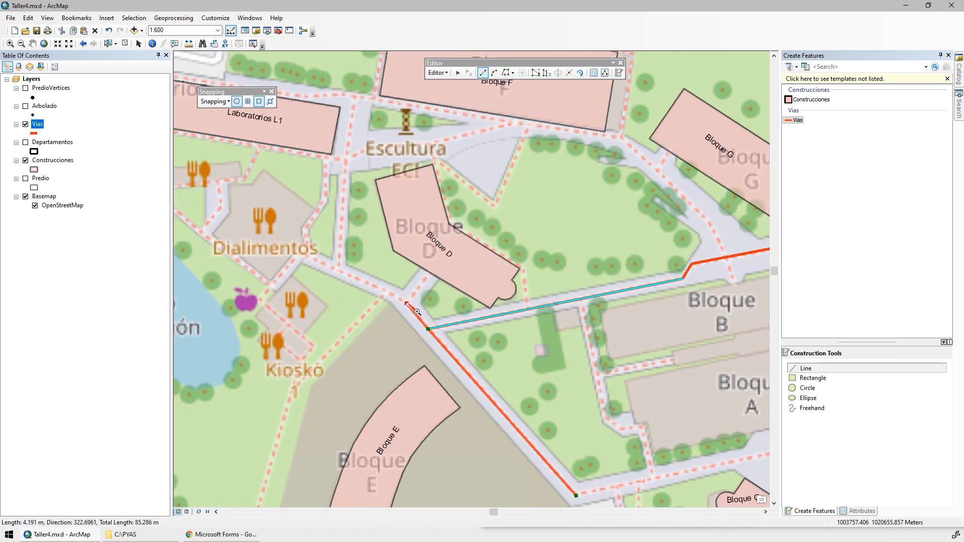
{"action": "scroll", "coordinate": [411, 308], "scroll_direction": "up", "scroll_amount": 1}
{"action": "scroll", "coordinate": [412, 308], "scroll_direction": "up", "scroll_amount": 2}
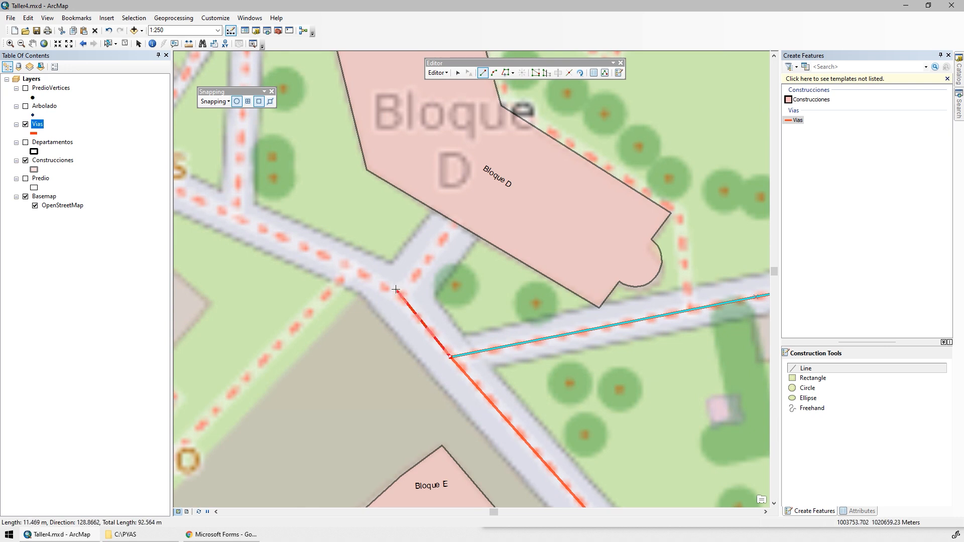
{"action": "left_click", "coordinate": [400, 290]}
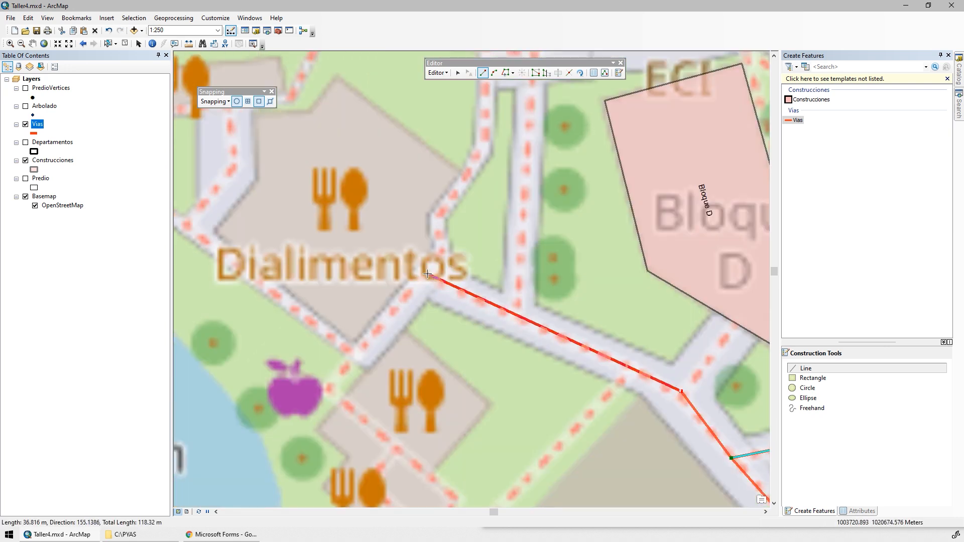
{"action": "scroll", "coordinate": [428, 273], "scroll_direction": "down", "scroll_amount": 3}
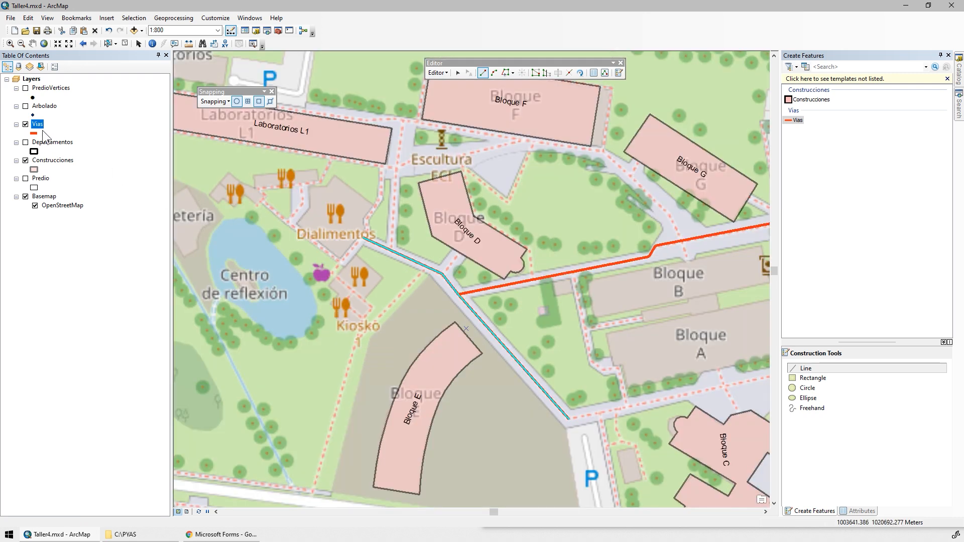
Step: Open the Vias attribute table and narrow the ViaID, AnchoProm, ViaTipo and Rodadura columns
{"action": "right_click", "coordinate": [43, 132]}
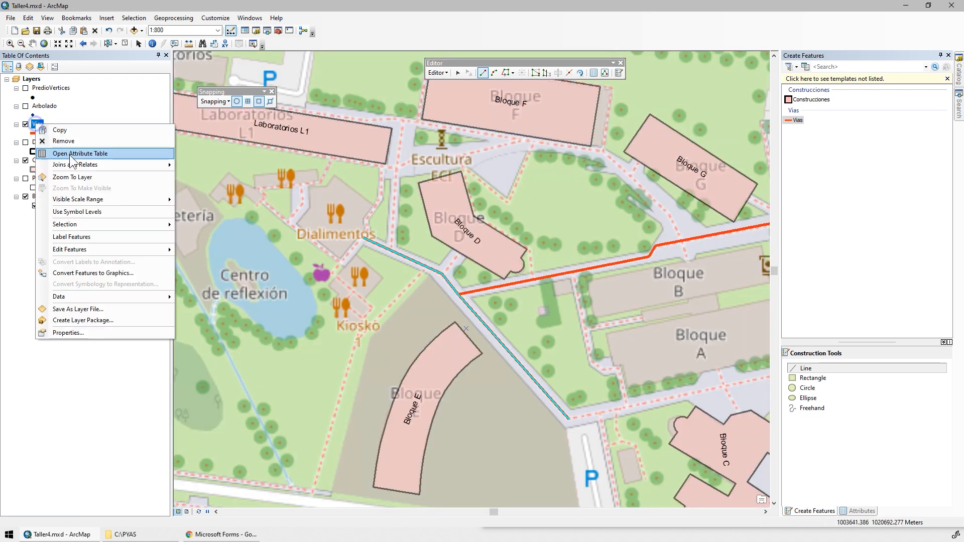
{"action": "left_click", "coordinate": [62, 153]}
{"action": "left_click_drag", "start_coordinate": [480, 415], "coordinate": [413, 417]}
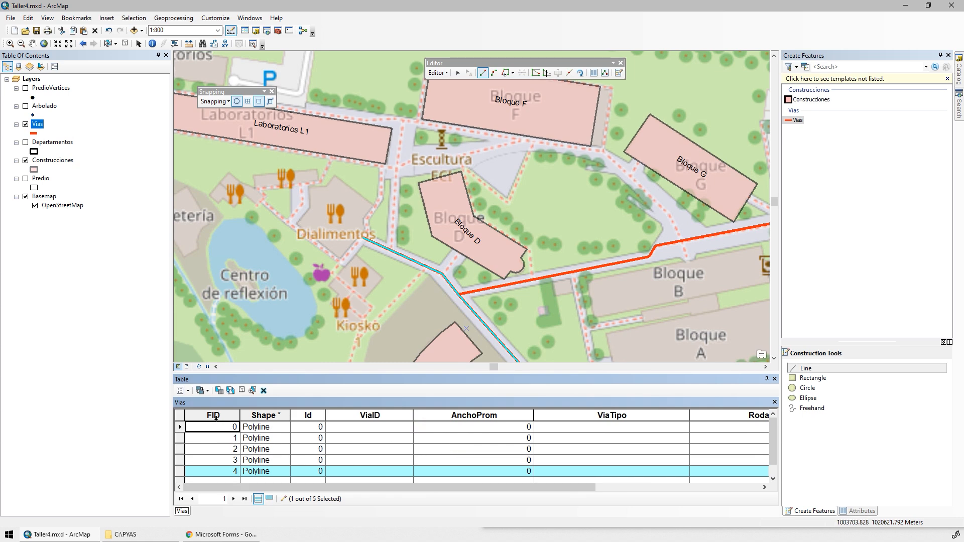
{"action": "left_click_drag", "start_coordinate": [534, 415], "coordinate": [367, 421]}
{"action": "left_click_drag", "start_coordinate": [577, 417], "coordinate": [481, 420]}
{"action": "left_click_drag", "start_coordinate": [638, 416], "coordinate": [553, 419]}
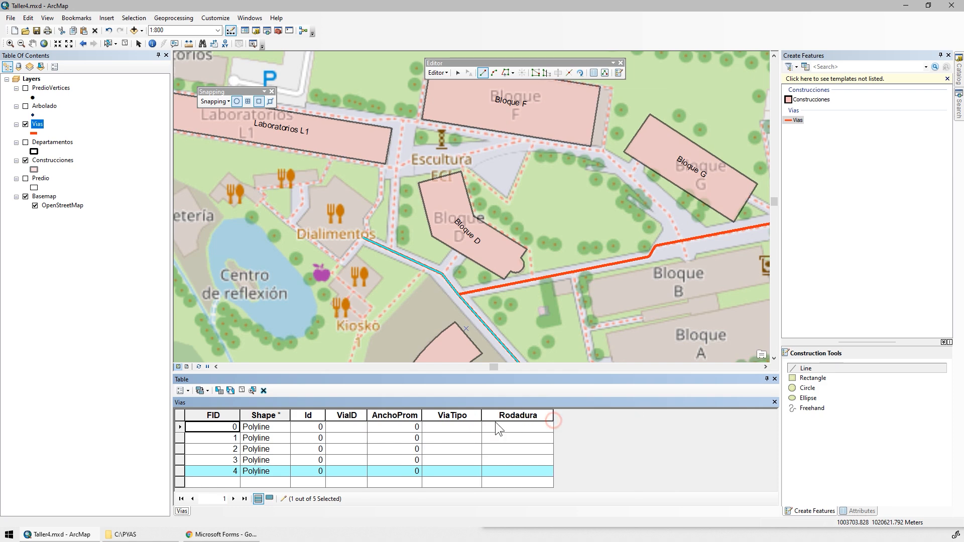
Step: Clear the selection and draw a straight Vias guide line across the northern edge of the parking lot, extending west past the westernmost walkway
{"action": "left_click", "coordinate": [125, 44]}
{"action": "left_click_drag", "start_coordinate": [528, 250], "coordinate": [351, 121]}
{"action": "left_click_drag", "start_coordinate": [673, 86], "coordinate": [517, 263]}
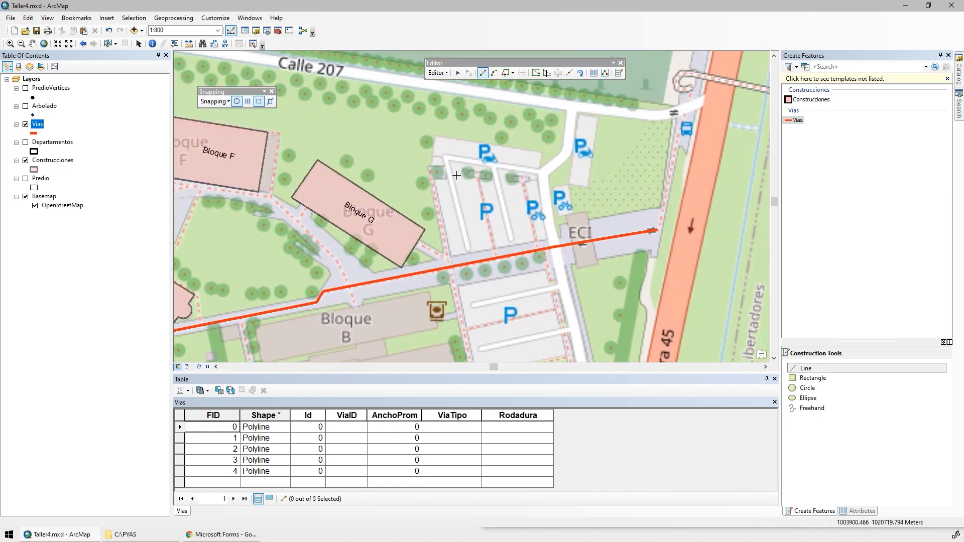
{"action": "scroll", "coordinate": [470, 188], "scroll_direction": "down", "scroll_amount": 4}
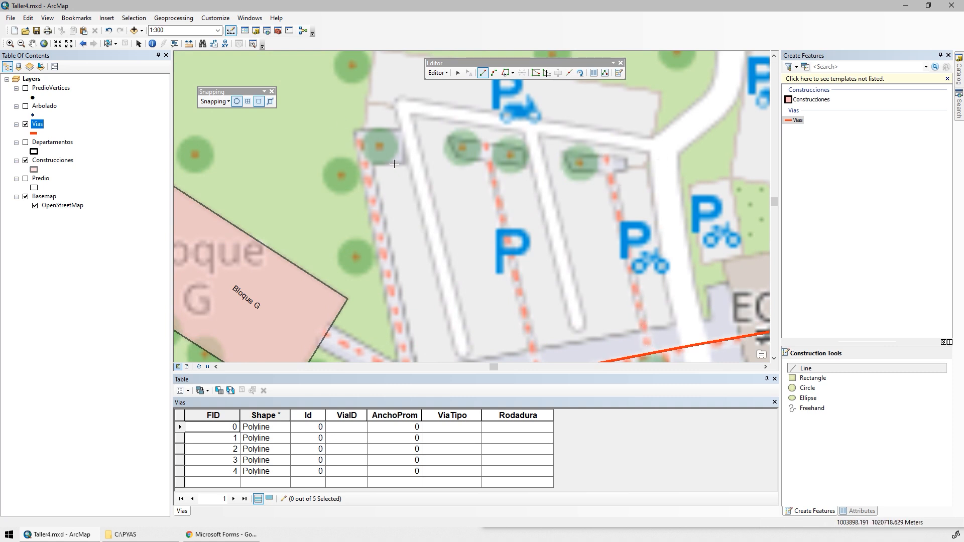
{"action": "left_click", "coordinate": [668, 166]}
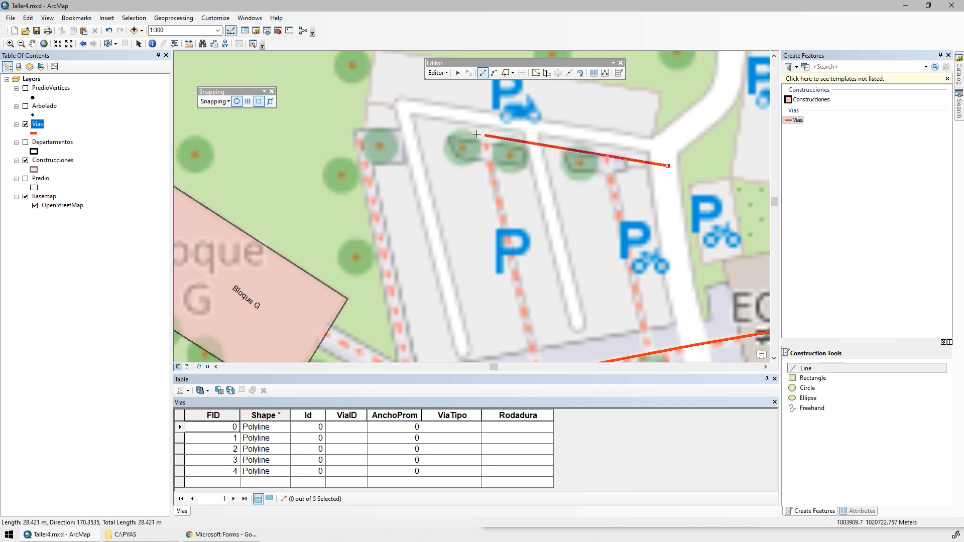
{"action": "double_click", "coordinate": [314, 134]}
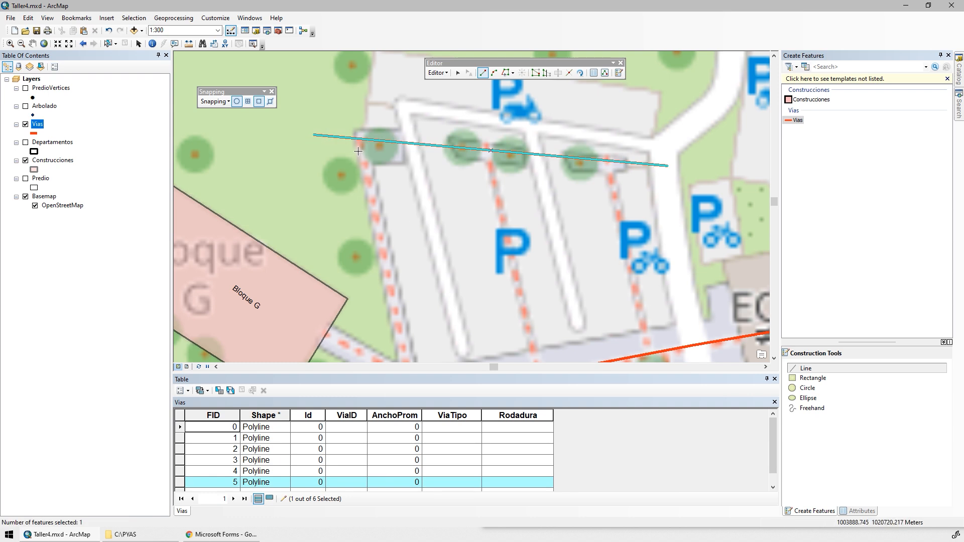
Step: Move the guide line's eastern end vertex slightly north and finish editing its vertices
{"action": "left_click", "coordinate": [457, 73]}
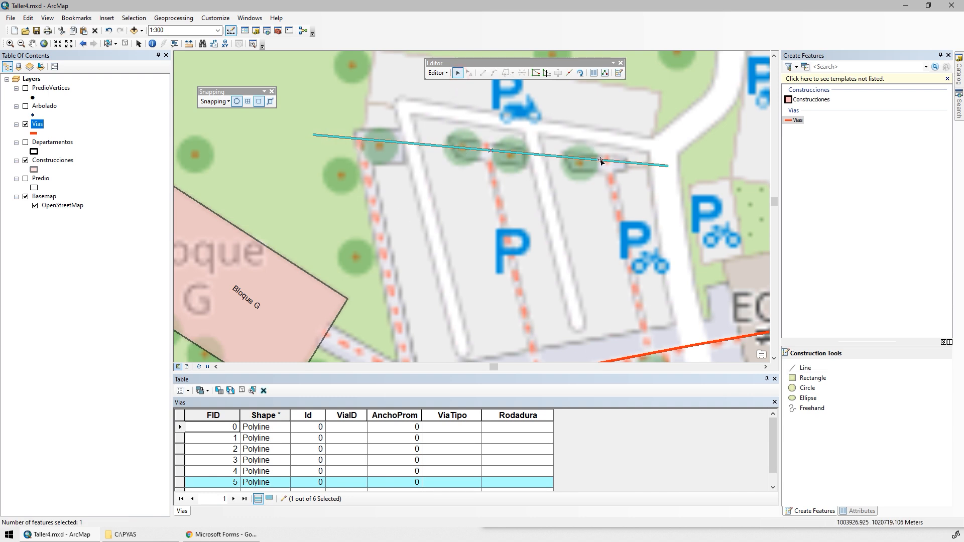
{"action": "double_click", "coordinate": [594, 161]}
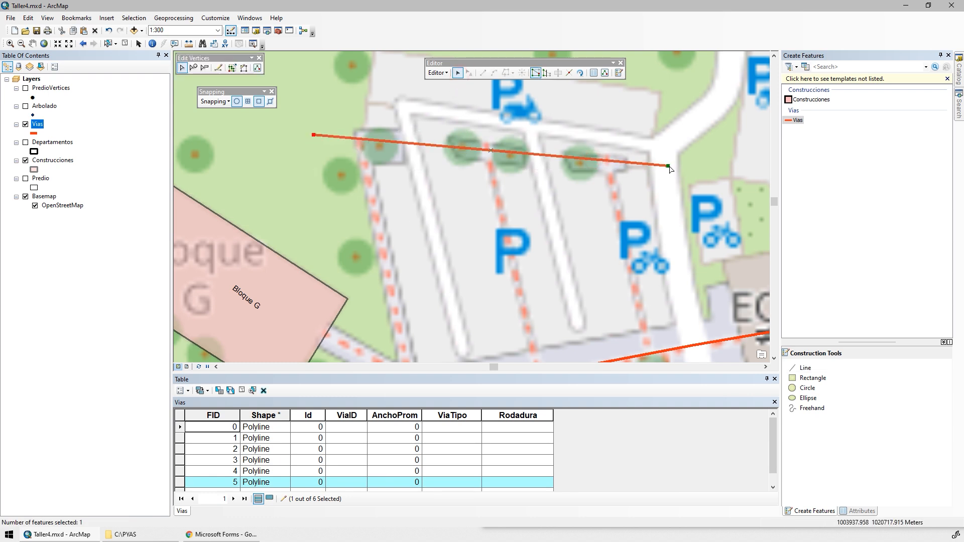
{"action": "left_click_drag", "start_coordinate": [668, 158], "coordinate": [667, 157]}
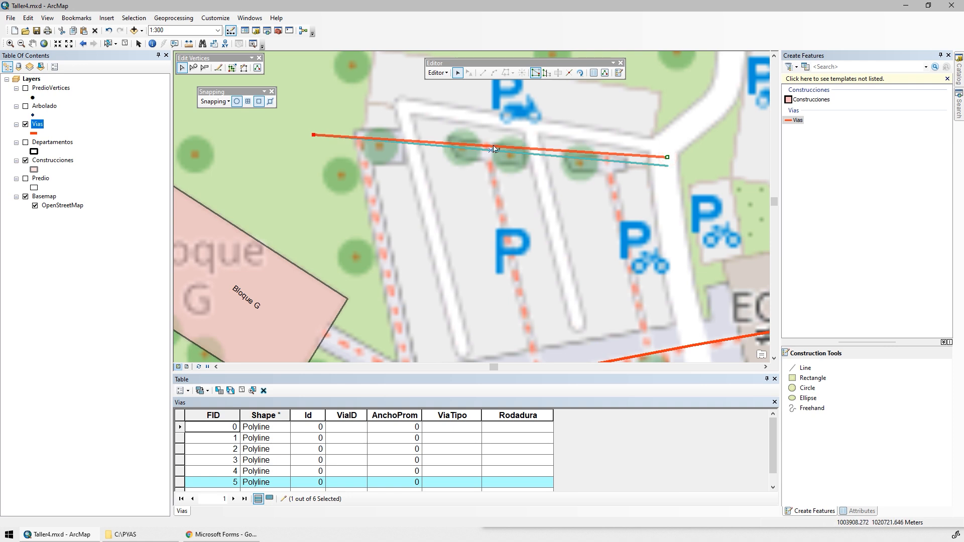
{"action": "left_click", "coordinate": [343, 103]}
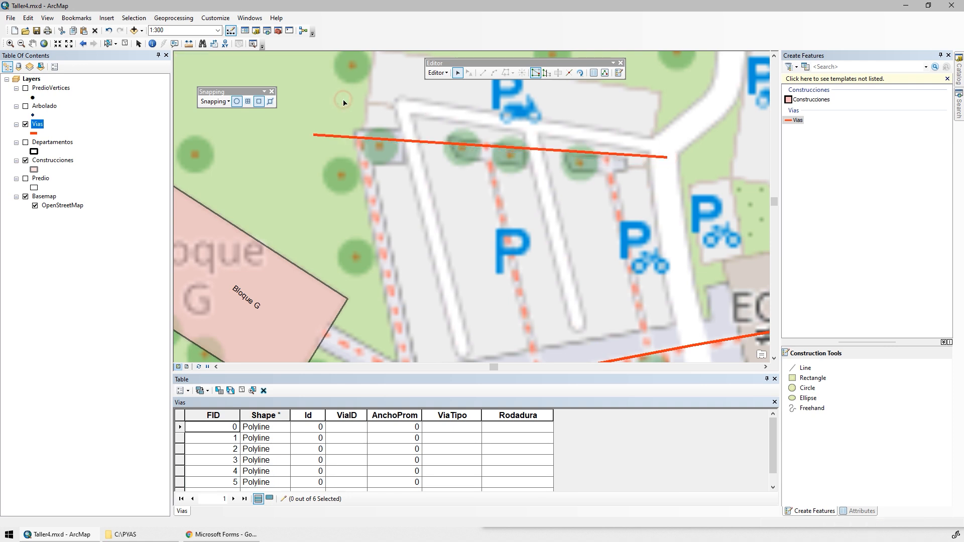
Step: Turn on edge snapping and draw a Vias line about 29 m long from the entrance road up the eastern parking walkway, short of the guide line
{"action": "scroll", "coordinate": [348, 120], "scroll_direction": "up", "scroll_amount": 1}
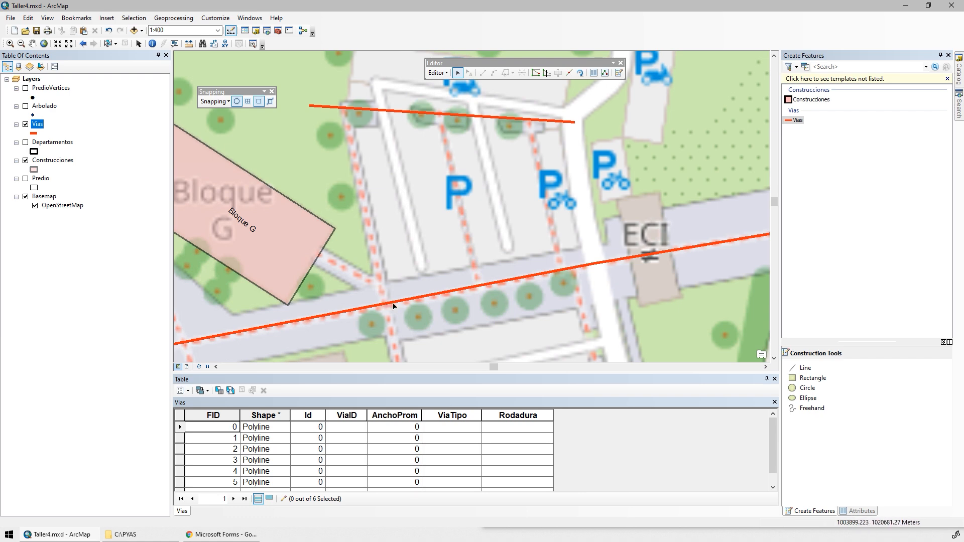
{"action": "left_click", "coordinate": [270, 101]}
{"action": "left_click", "coordinate": [798, 120]}
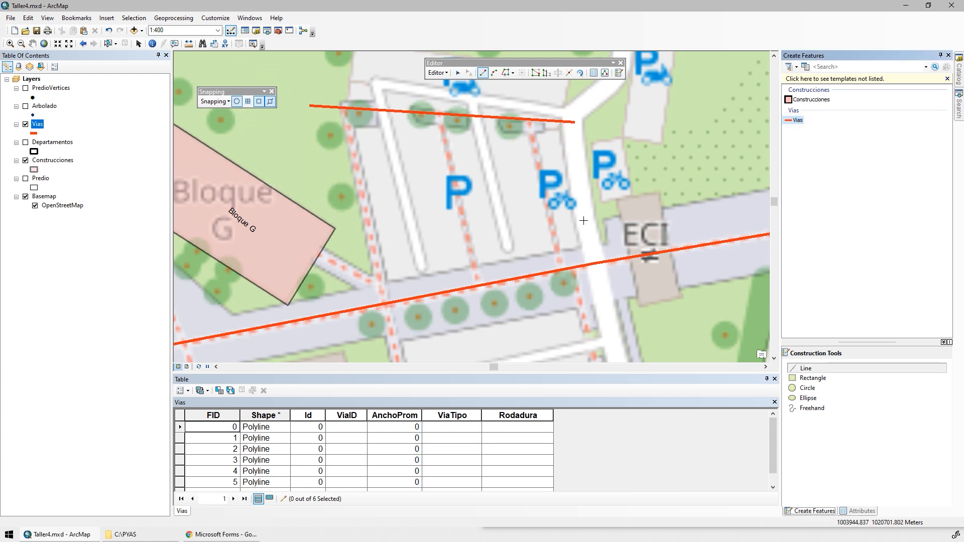
{"action": "left_click", "coordinate": [563, 271]}
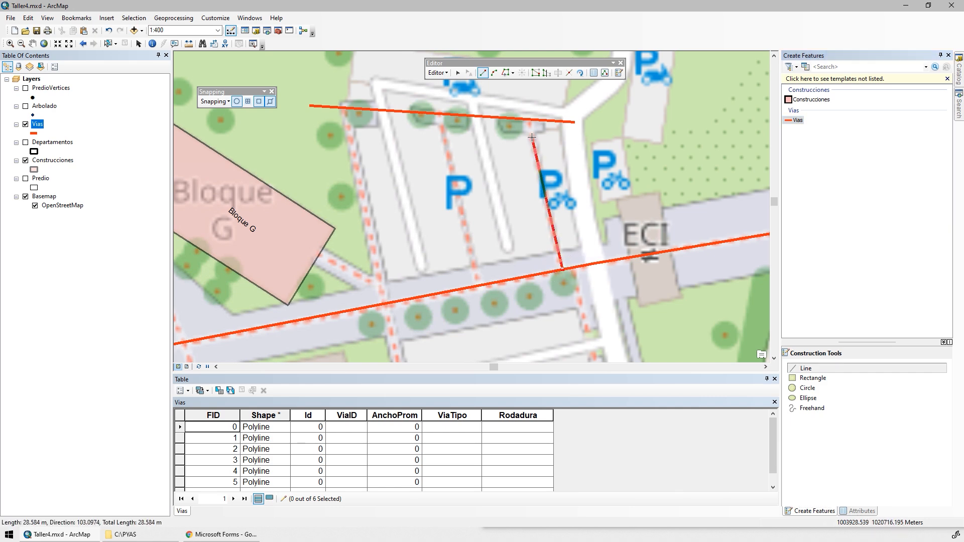
{"action": "double_click", "coordinate": [532, 137]}
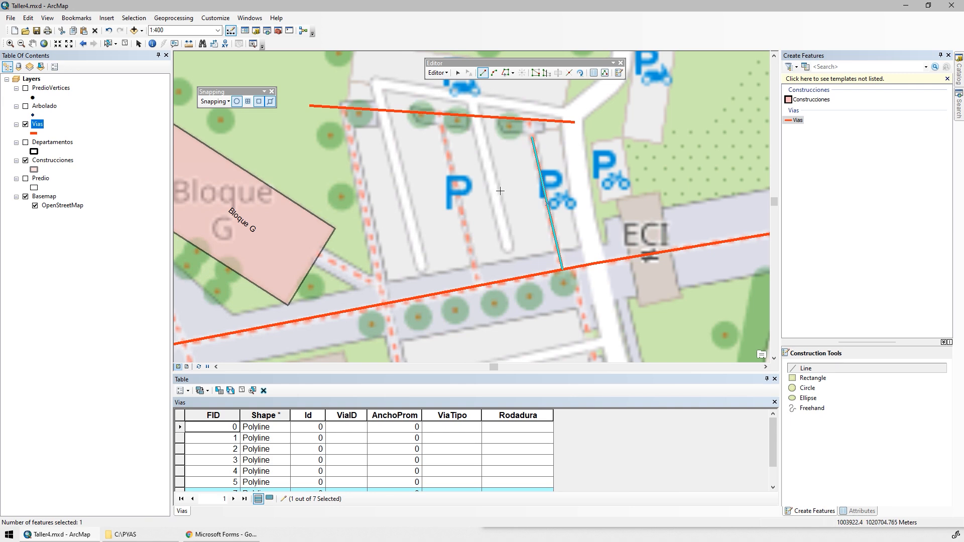
Step: Draw a Vias line about 37.5 m long along the middle parking walkway up to the guide line, disabling midpoint snapping for its endpoint
{"action": "left_click", "coordinate": [480, 285]}
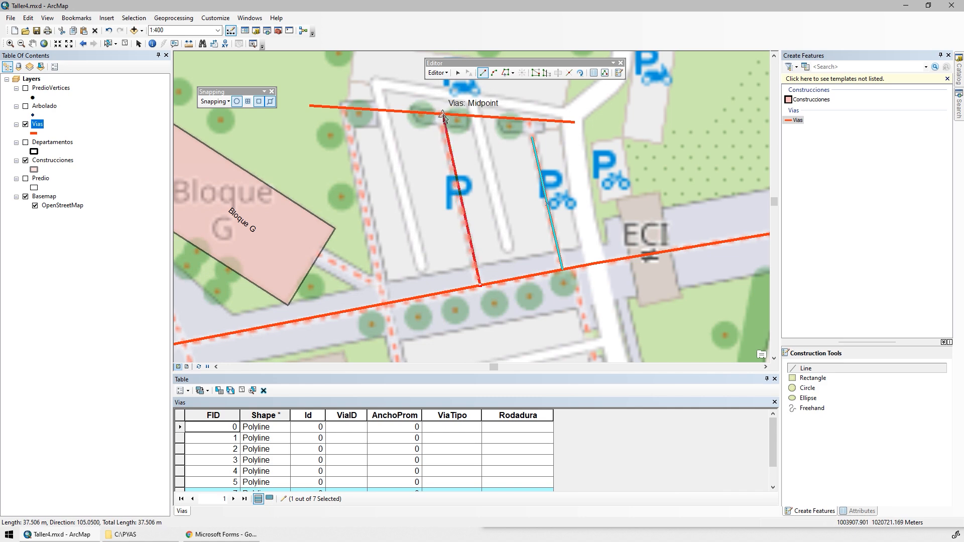
{"action": "left_click", "coordinate": [223, 100]}
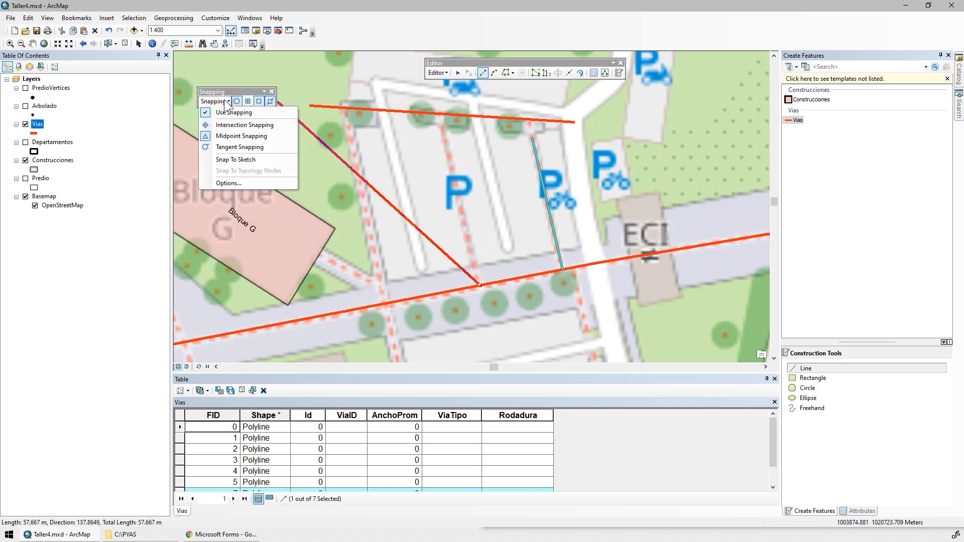
{"action": "left_click", "coordinate": [216, 136]}
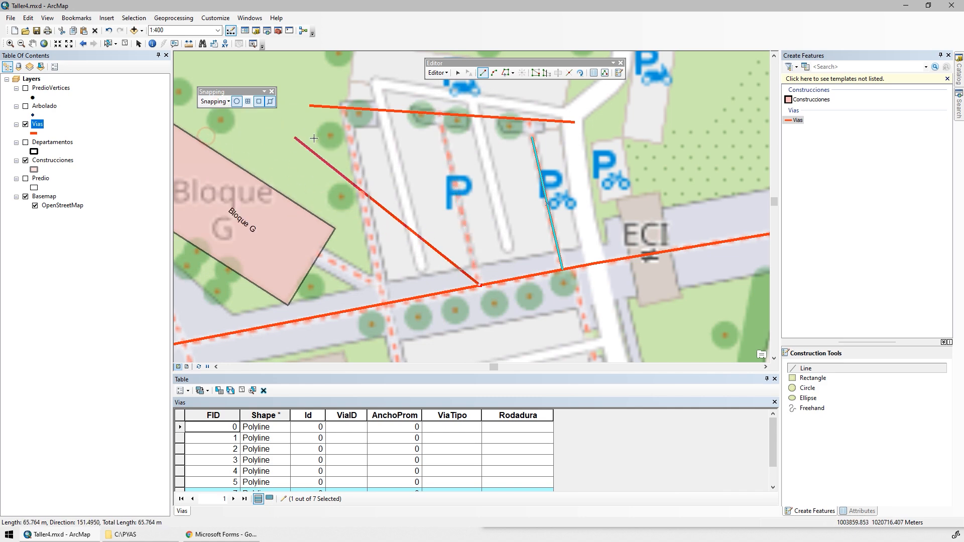
{"action": "double_click", "coordinate": [441, 116]}
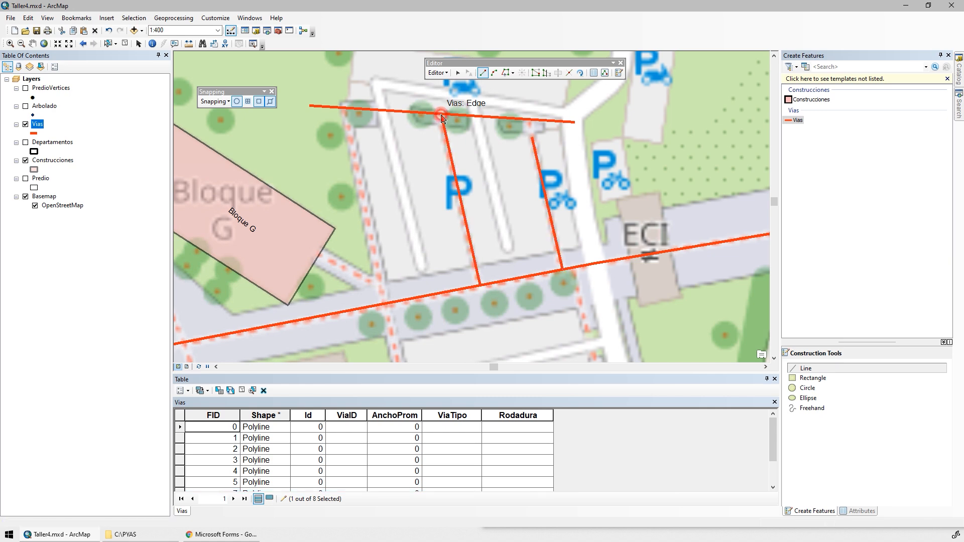
Step: Draw a Vias line from the entrance road along the western parking walkway, overshooting the guide line, and clear the selection
{"action": "left_click", "coordinate": [385, 303]}
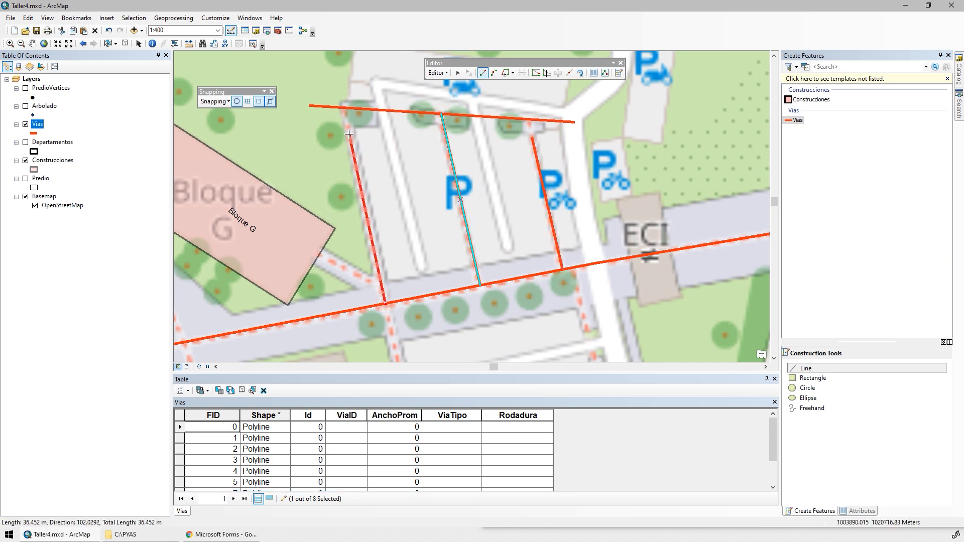
{"action": "double_click", "coordinate": [336, 75]}
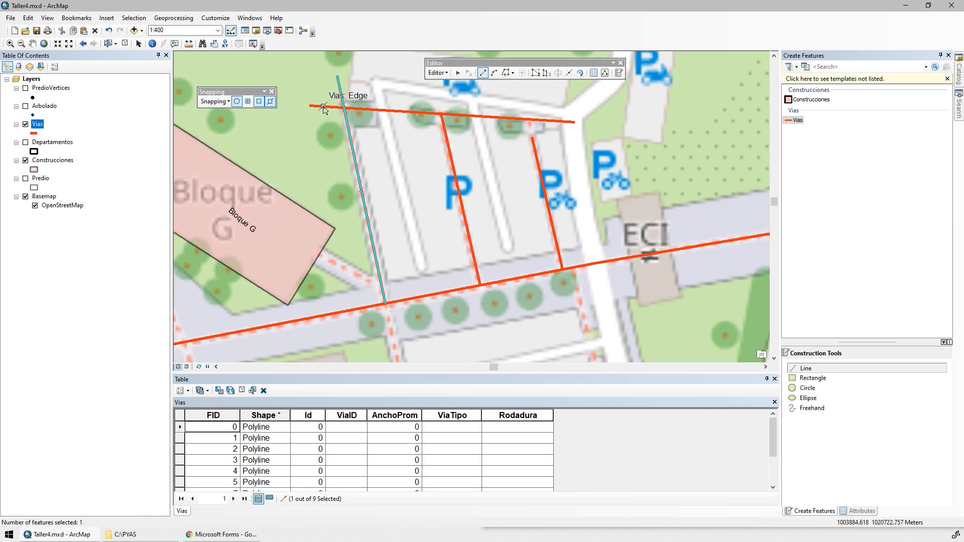
{"action": "left_click", "coordinate": [457, 72]}
{"action": "left_click", "coordinate": [415, 104]}
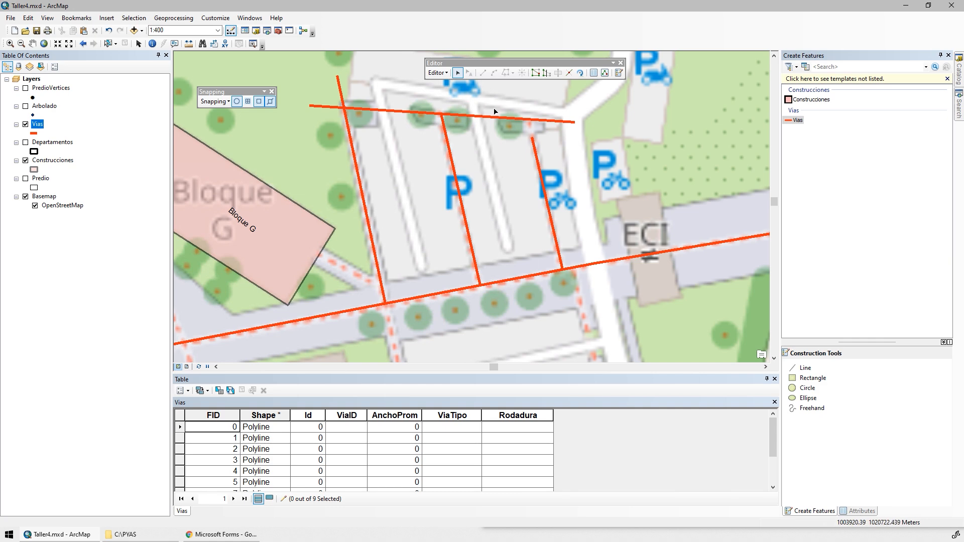
Step: Show the Advanced Editing toolbar and extend the eastern walkway line to meet the selected guide line with the Extend Tool
{"action": "left_click_drag", "start_coordinate": [498, 108], "coordinate": [477, 136]}
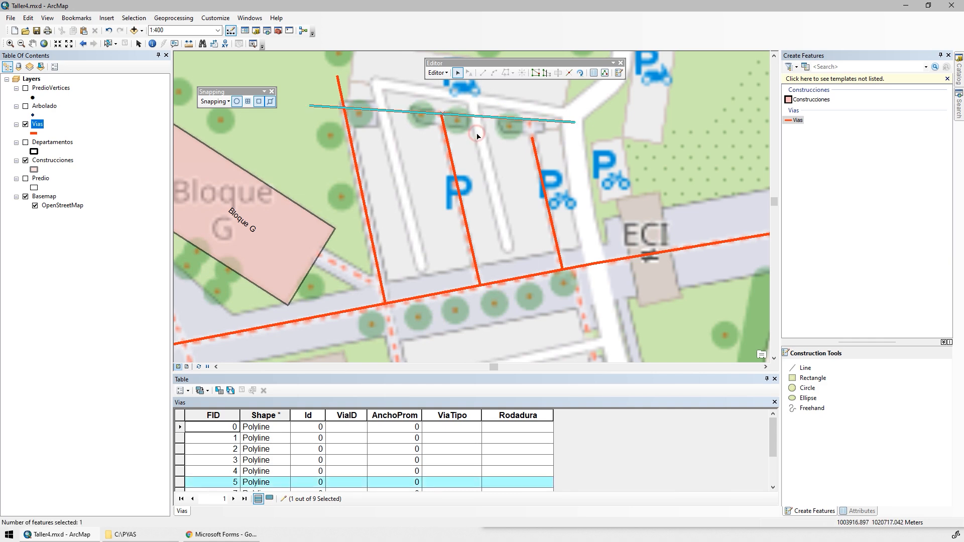
{"action": "left_click", "coordinate": [213, 19]}
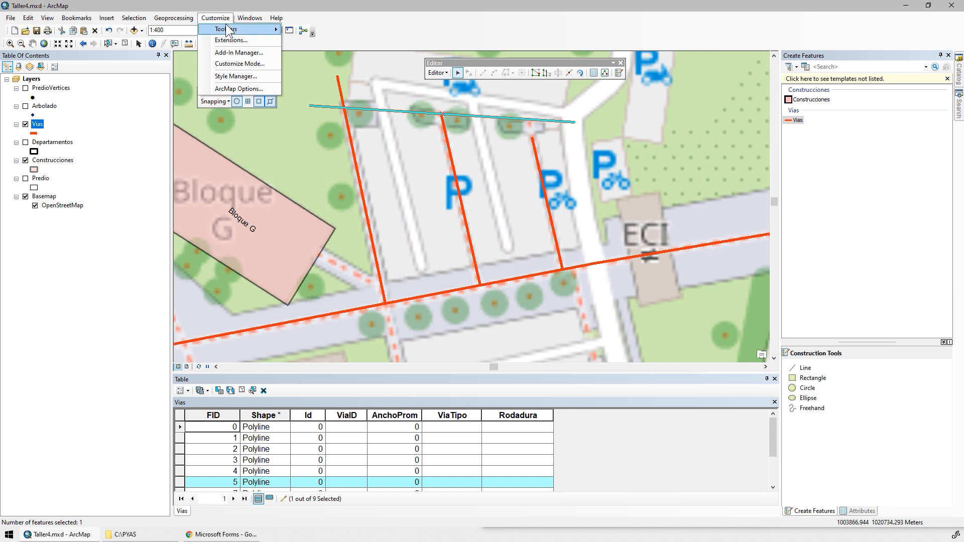
{"action": "mouse_move", "coordinate": [227, 30]}
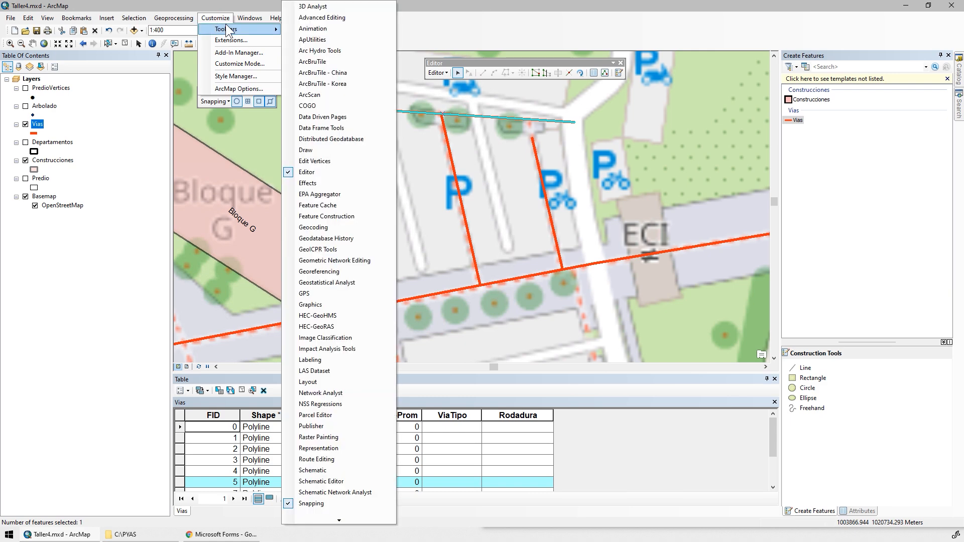
{"action": "left_click", "coordinate": [330, 17]}
{"action": "left_click_drag", "start_coordinate": [282, 169], "coordinate": [271, 134]}
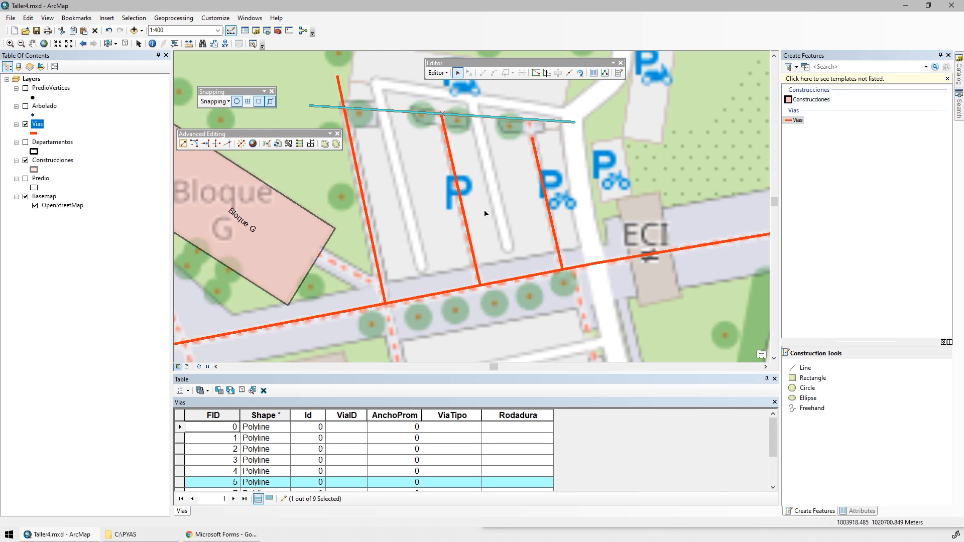
{"action": "left_click", "coordinate": [206, 143]}
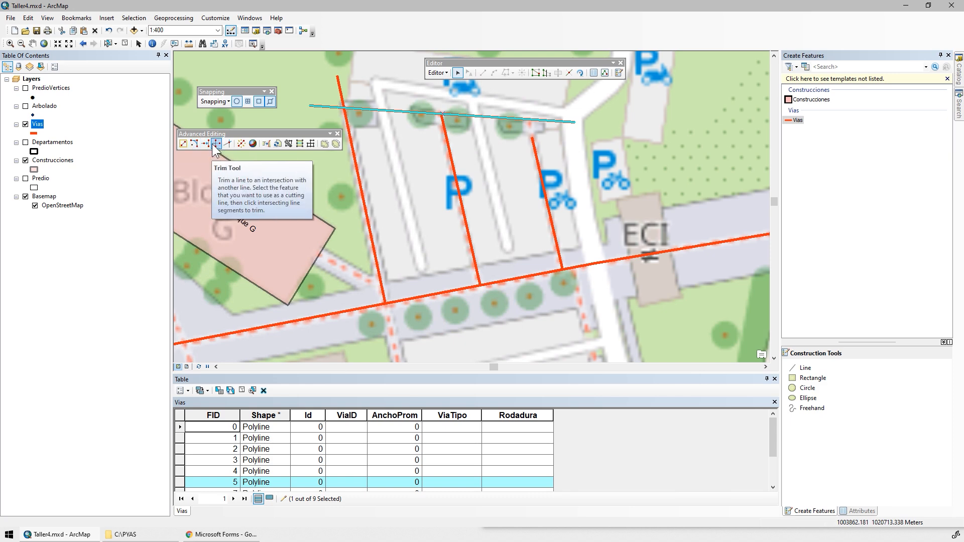
{"action": "left_click", "coordinate": [205, 144]}
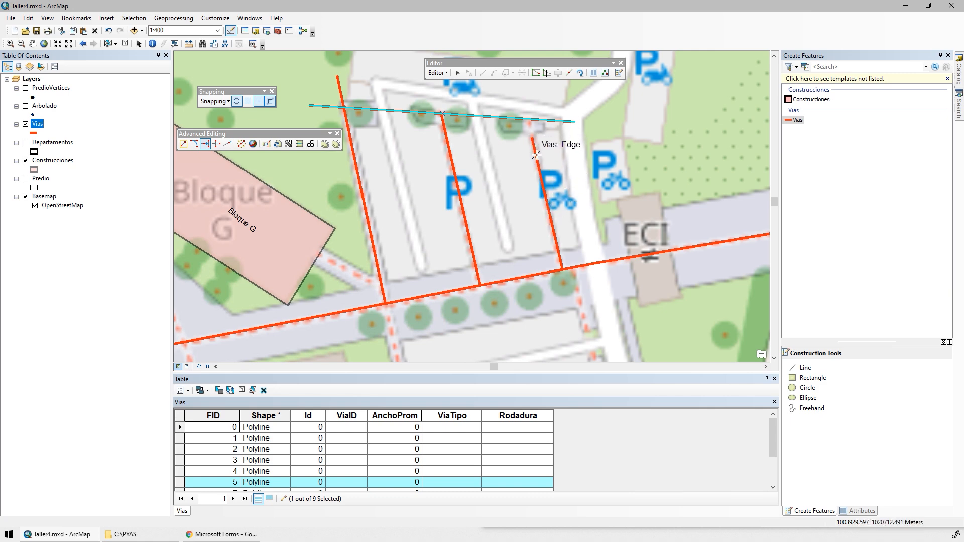
{"action": "left_click", "coordinate": [458, 75]}
Step: Split the western walkway line where it crosses the guide line, using intersection snapping, and delete the overshooting piece
{"action": "left_click_drag", "start_coordinate": [289, 135], "coordinate": [294, 67]}
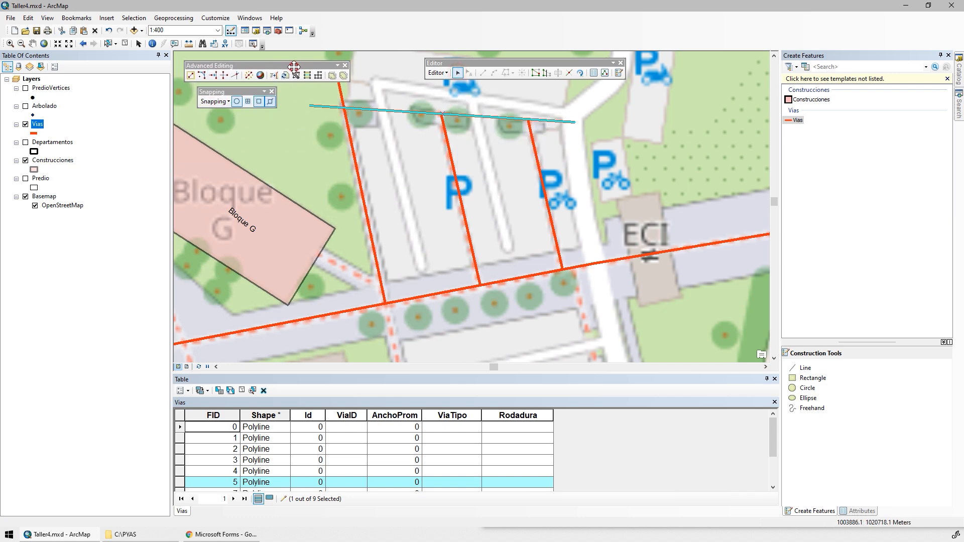
{"action": "scroll", "coordinate": [436, 211], "scroll_direction": "down", "scroll_amount": 3}
{"action": "left_click_drag", "start_coordinate": [414, 160], "coordinate": [366, 174]}
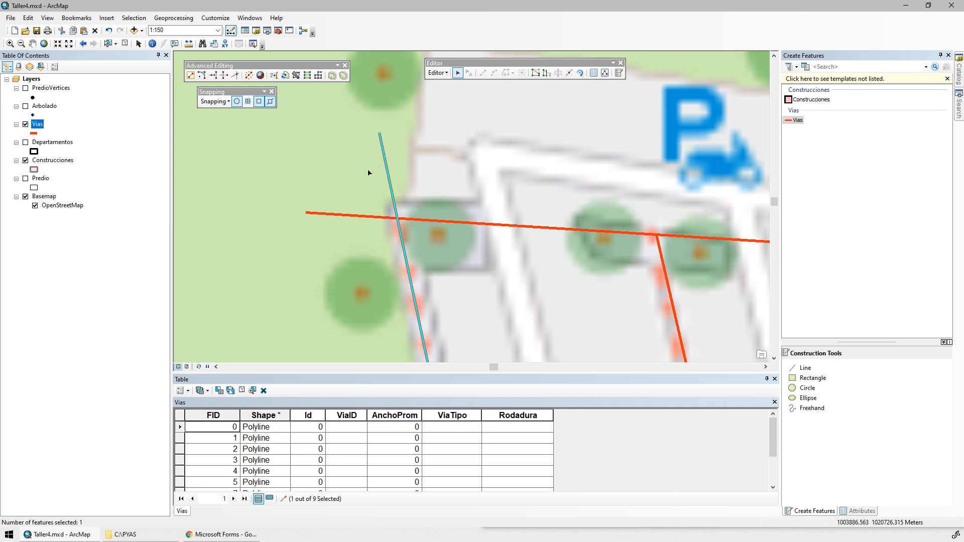
{"action": "left_click", "coordinate": [214, 102]}
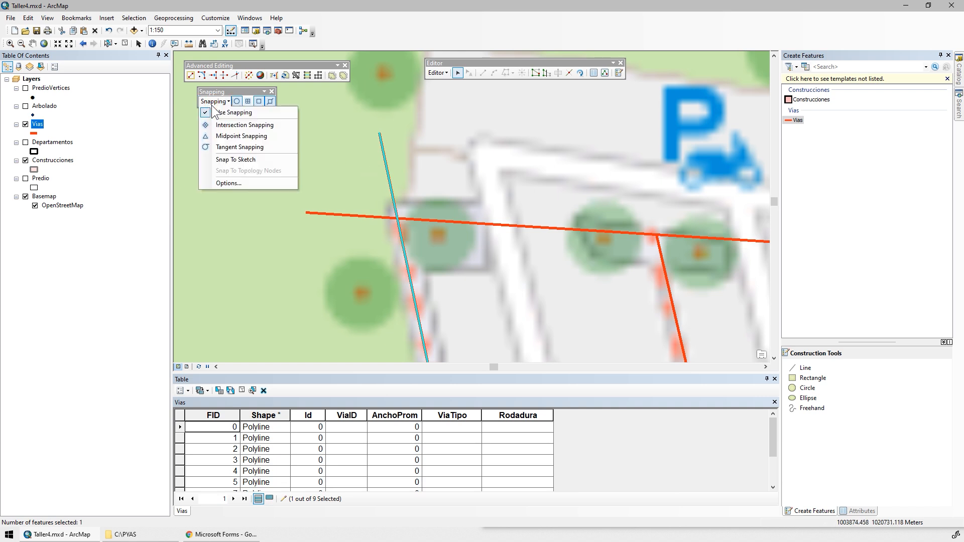
{"action": "left_click", "coordinate": [226, 126]}
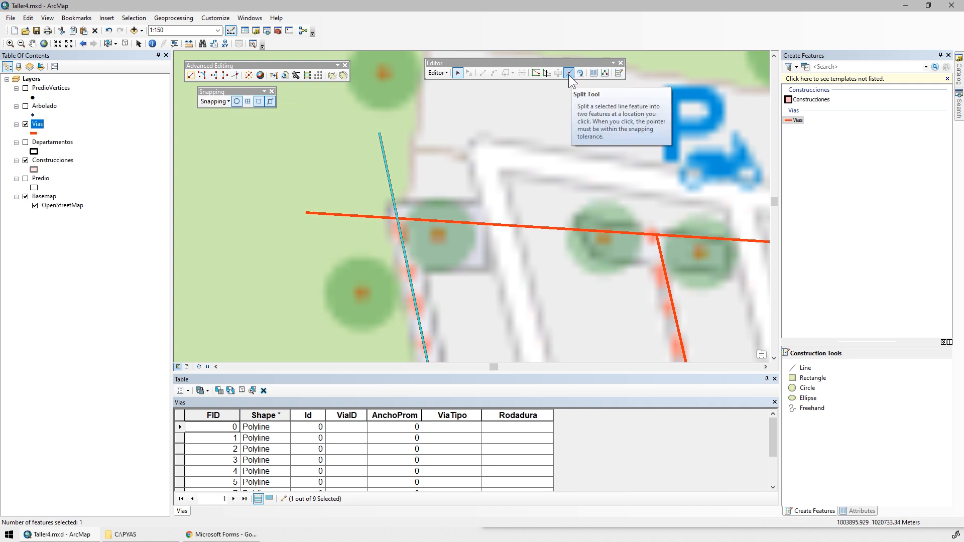
{"action": "left_click", "coordinate": [569, 74]}
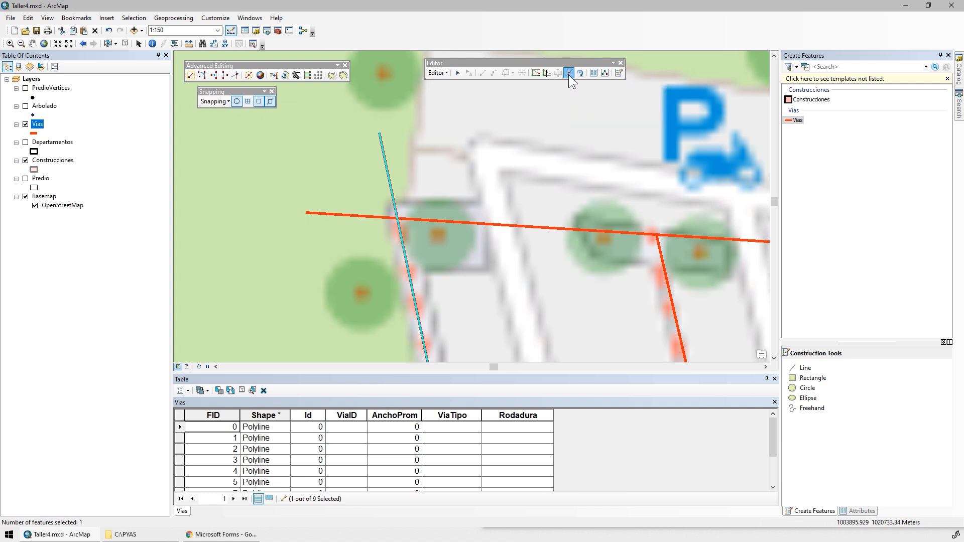
{"action": "left_click", "coordinate": [398, 219]}
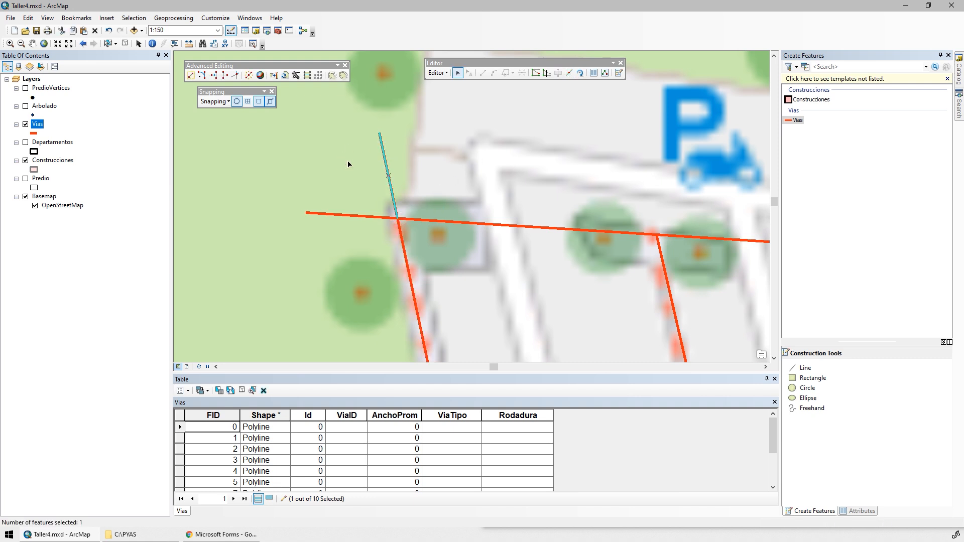
{"action": "key", "text": "Delete"}
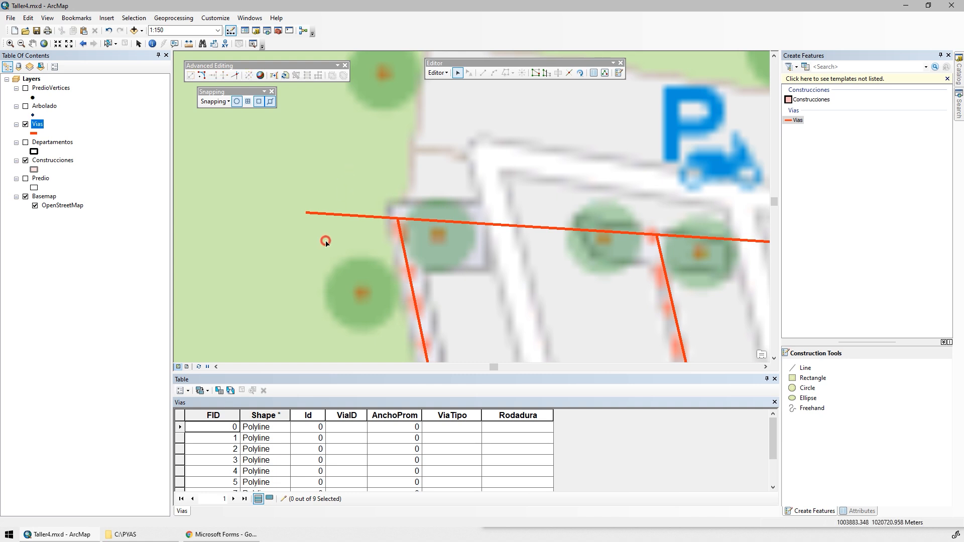
Step: Delete the guide line across the northern edge of the parking lot
{"action": "left_click", "coordinate": [327, 233]}
{"action": "key", "text": "Delete"}
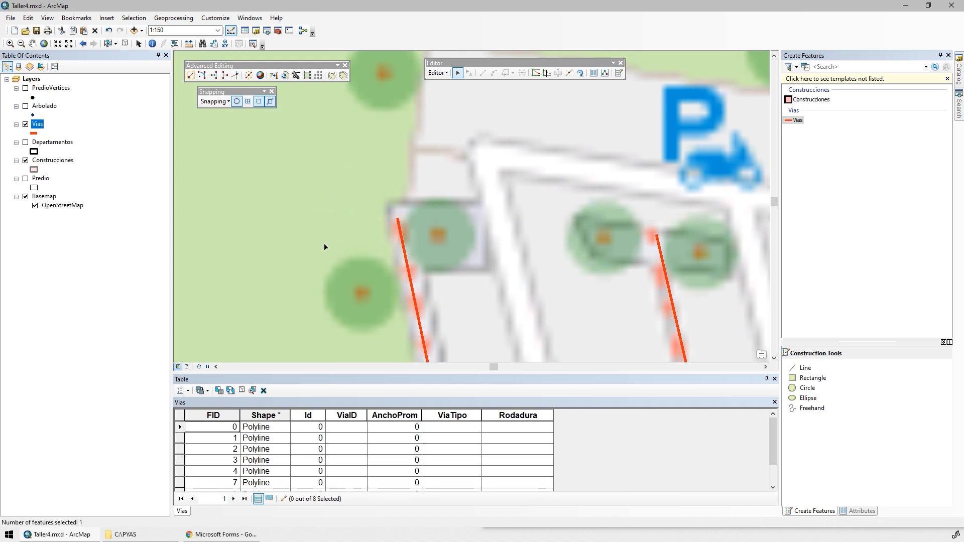
{"action": "scroll", "coordinate": [324, 247], "scroll_direction": "down", "scroll_amount": 5}
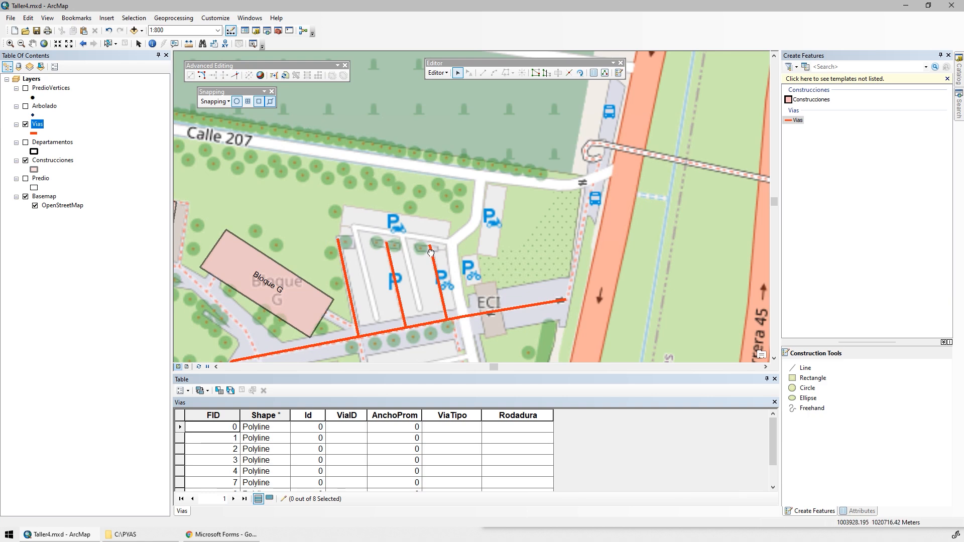
{"action": "scroll", "coordinate": [430, 253], "scroll_direction": "up", "scroll_amount": 2}
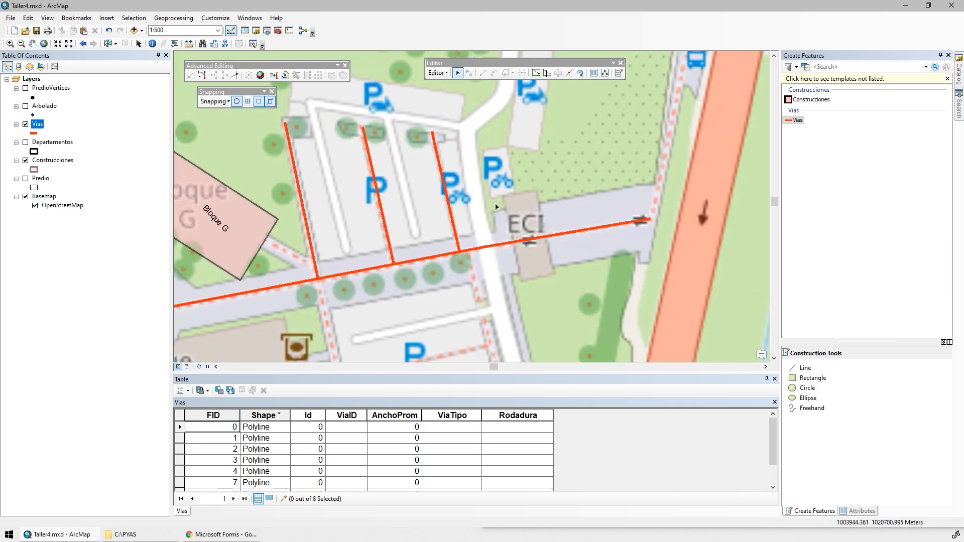
Step: Measure the full width of the entrance road just east of the ECI gatehouse, from edge to edge
{"action": "left_click", "coordinate": [188, 44]}
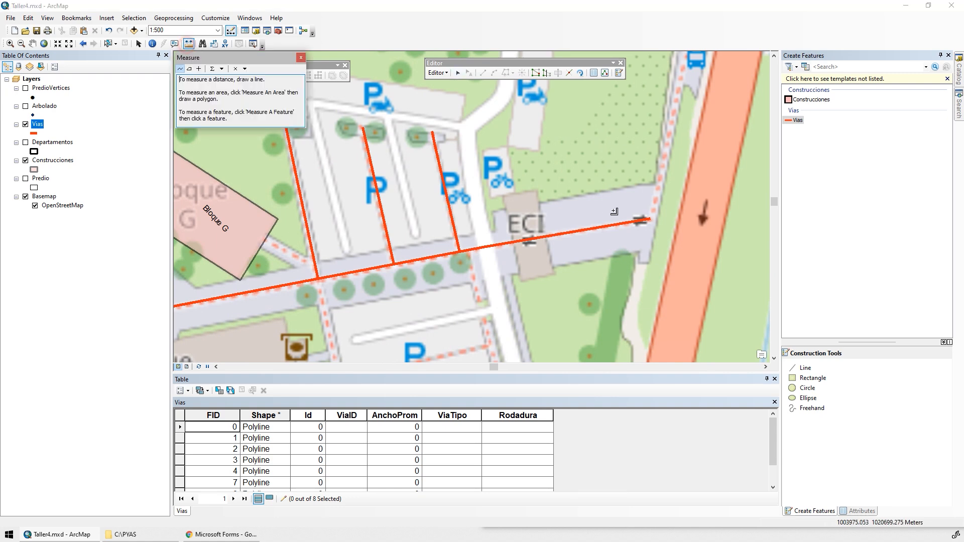
{"action": "left_click", "coordinate": [590, 229]}
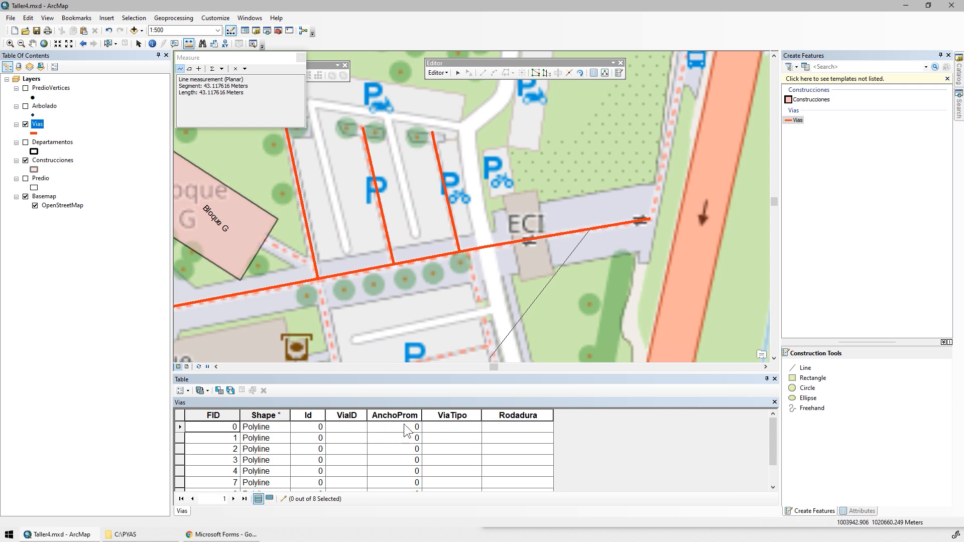
{"action": "left_click", "coordinate": [595, 259]}
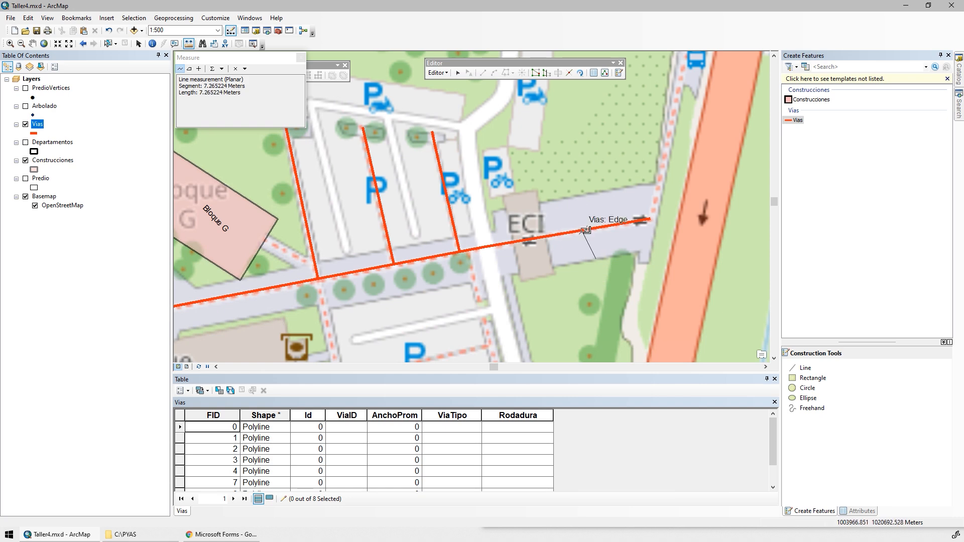
{"action": "double_click", "coordinate": [580, 197]}
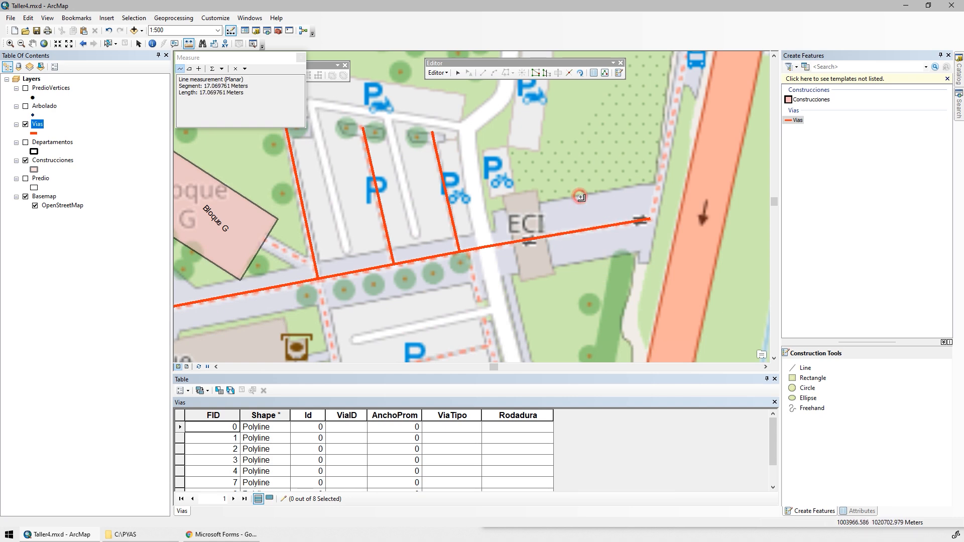
Step: Select the entrance road line at the ECI gatehouse and set its AnchoProm to 17
{"action": "left_click", "coordinate": [108, 43]}
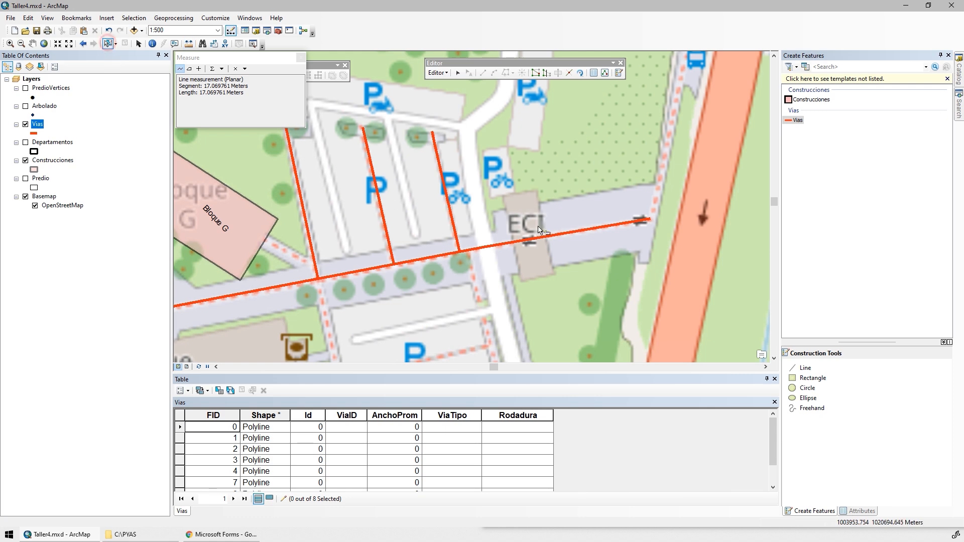
{"action": "left_click", "coordinate": [568, 233]}
{"action": "left_click", "coordinate": [401, 427]}
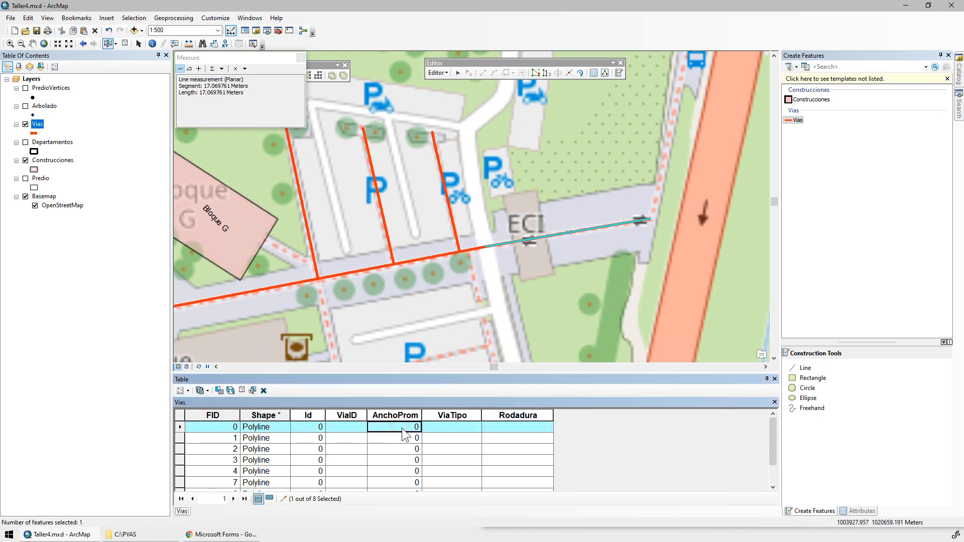
{"action": "type", "text": "17"}
Step: Select the three parking lot lines together and measure the width of the lot around them
{"action": "left_click_drag", "start_coordinate": [461, 175], "coordinate": [287, 220]}
{"action": "left_click_drag", "start_coordinate": [349, 203], "coordinate": [396, 243]}
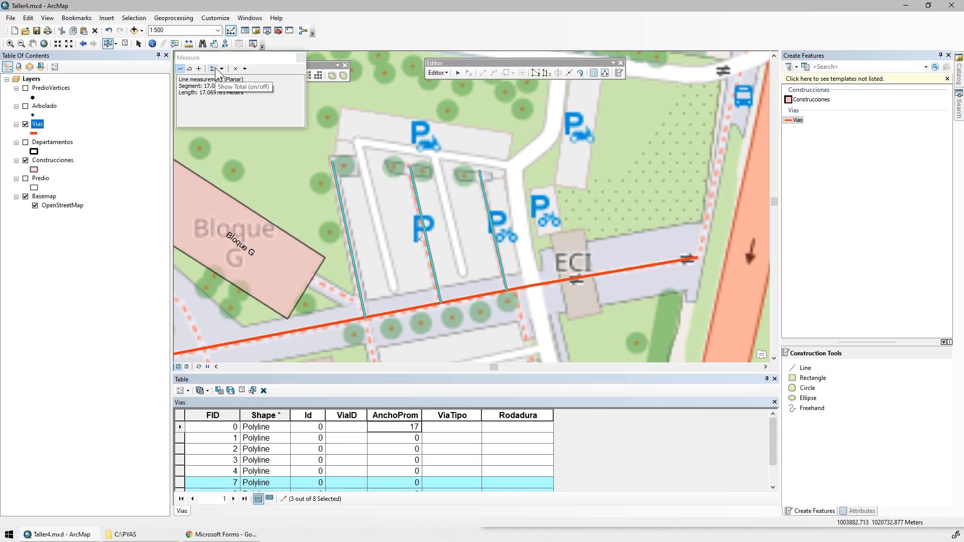
{"action": "left_click", "coordinate": [189, 43]}
{"action": "left_click", "coordinate": [420, 211]}
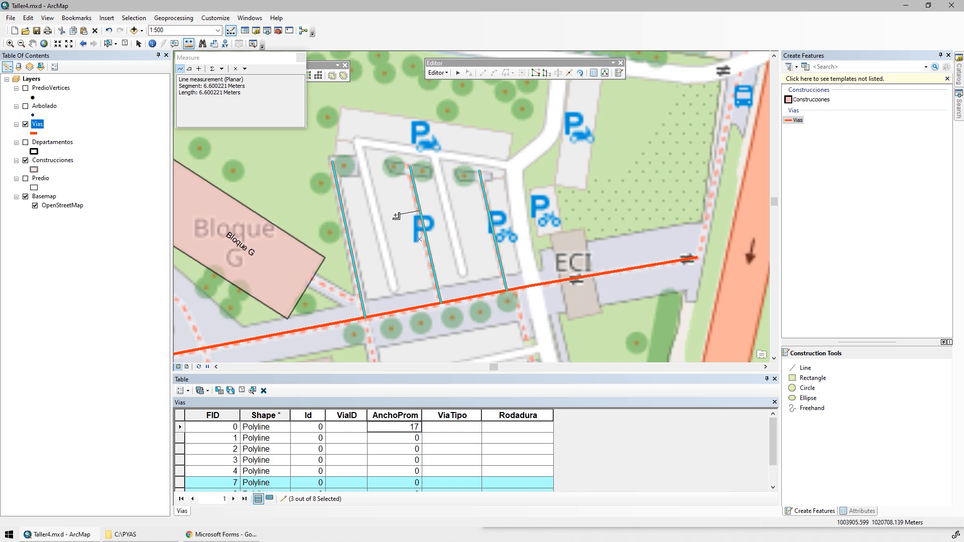
{"action": "left_click", "coordinate": [510, 184]}
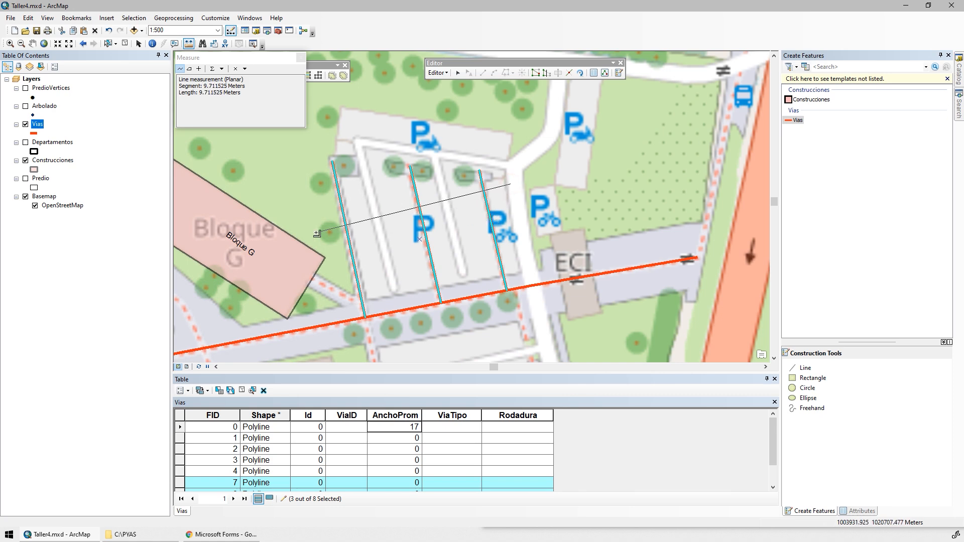
{"action": "double_click", "coordinate": [338, 276]}
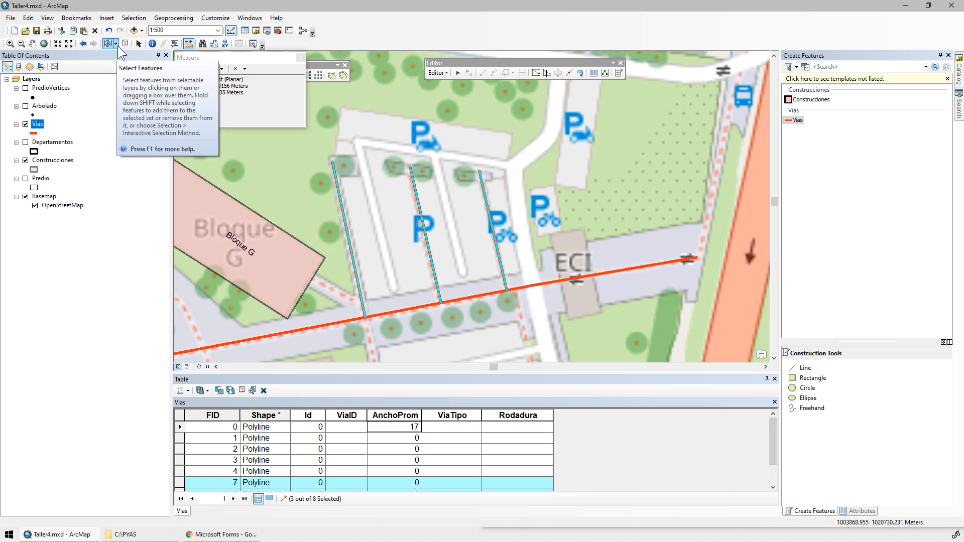
Step: Fill AnchoProm with 12 for the three selected parking lot lines using the Field Calculator
{"action": "left_click", "coordinate": [458, 73]}
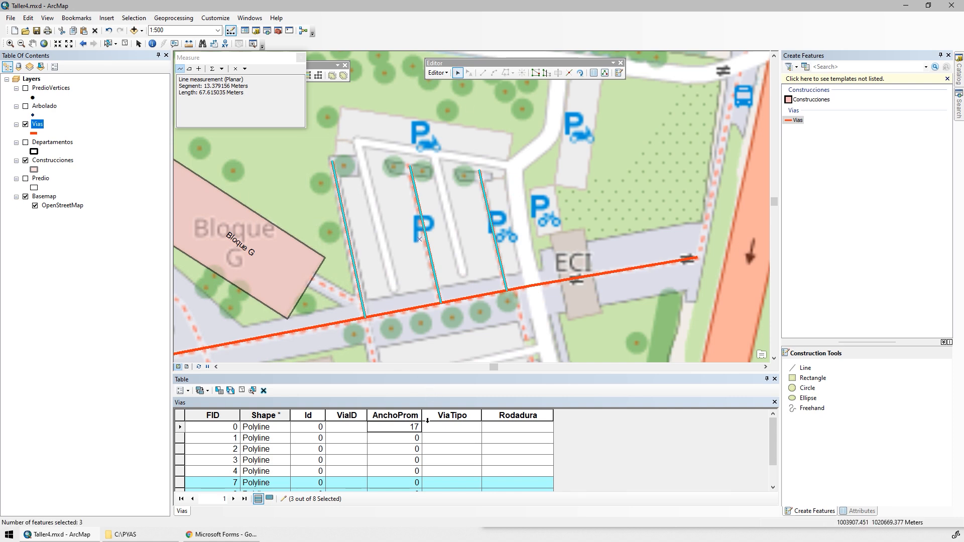
{"action": "scroll", "coordinate": [402, 416], "scroll_direction": "down", "scroll_amount": 1}
{"action": "right_click", "coordinate": [393, 415]}
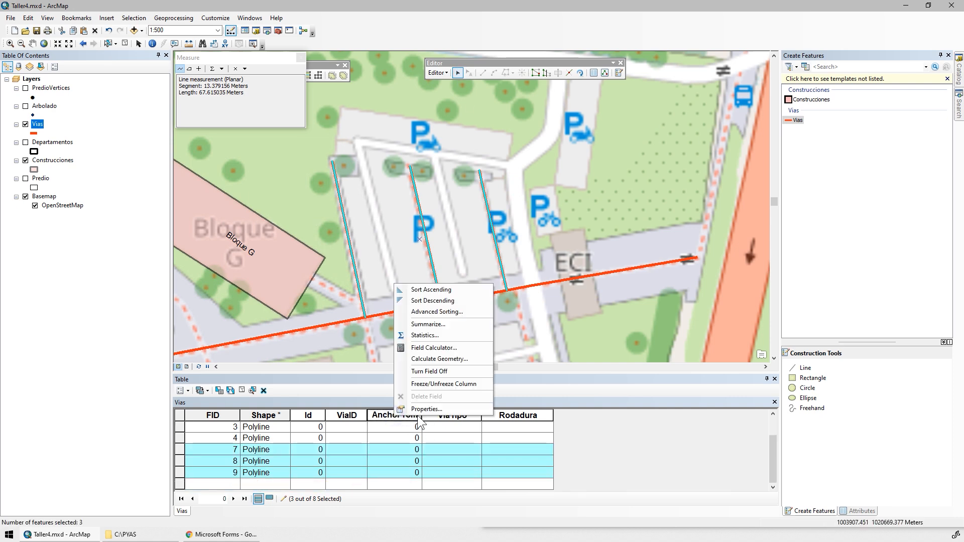
{"action": "left_click", "coordinate": [428, 348]}
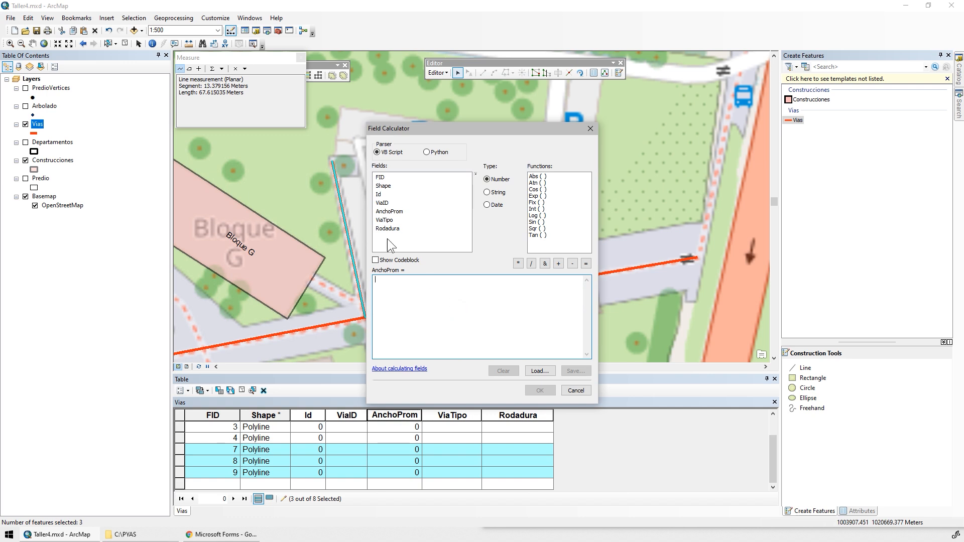
{"action": "type", "text": "12"}
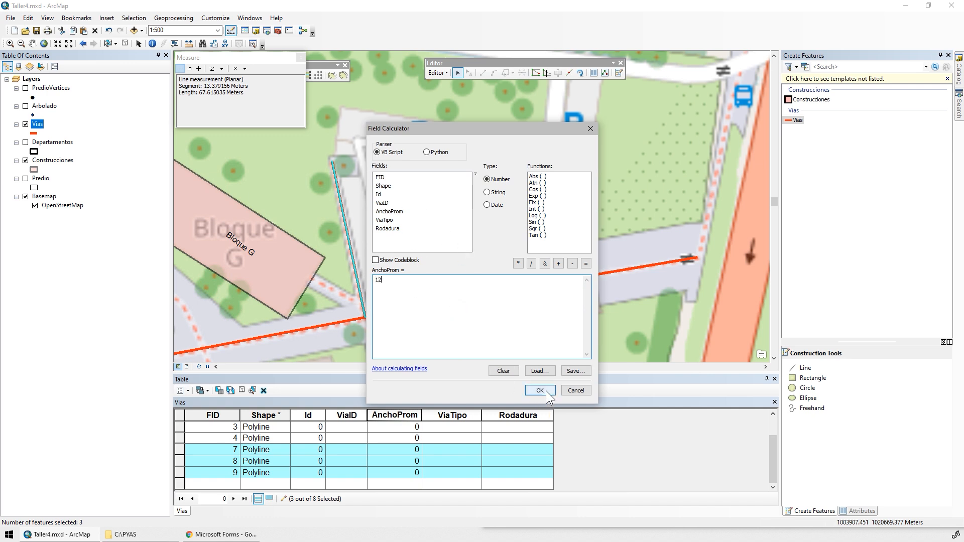
{"action": "left_click", "coordinate": [540, 390]}
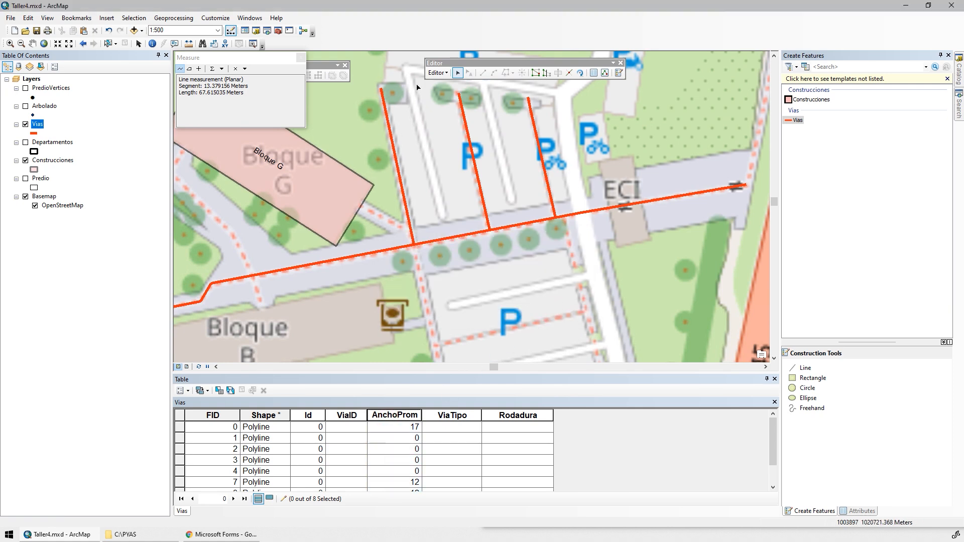
Step: Save the edits made to the Vias layer
{"action": "left_click", "coordinate": [437, 72]}
{"action": "left_click", "coordinate": [458, 106]}
{"action": "double_click", "coordinate": [394, 415]}
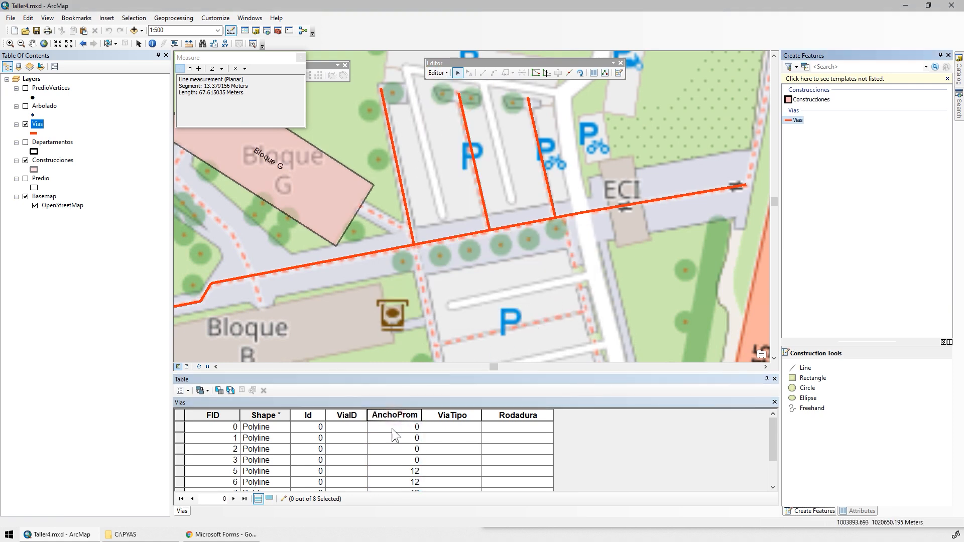
Step: Measure from the line to the road edge near Bloque G and set AnchoProm to 6.6 for record FID 0
{"action": "double_click", "coordinate": [179, 426]}
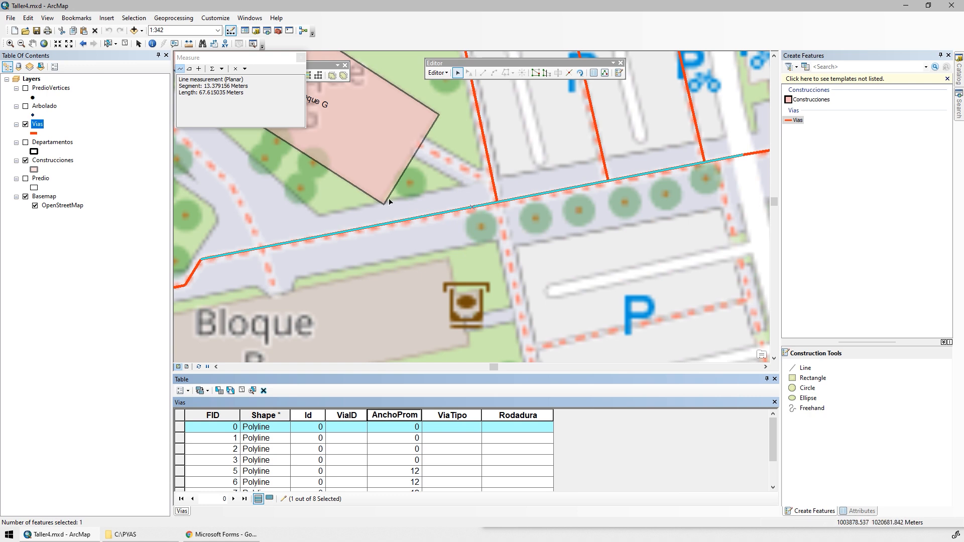
{"action": "left_click", "coordinate": [188, 44]}
{"action": "left_click", "coordinate": [385, 222]}
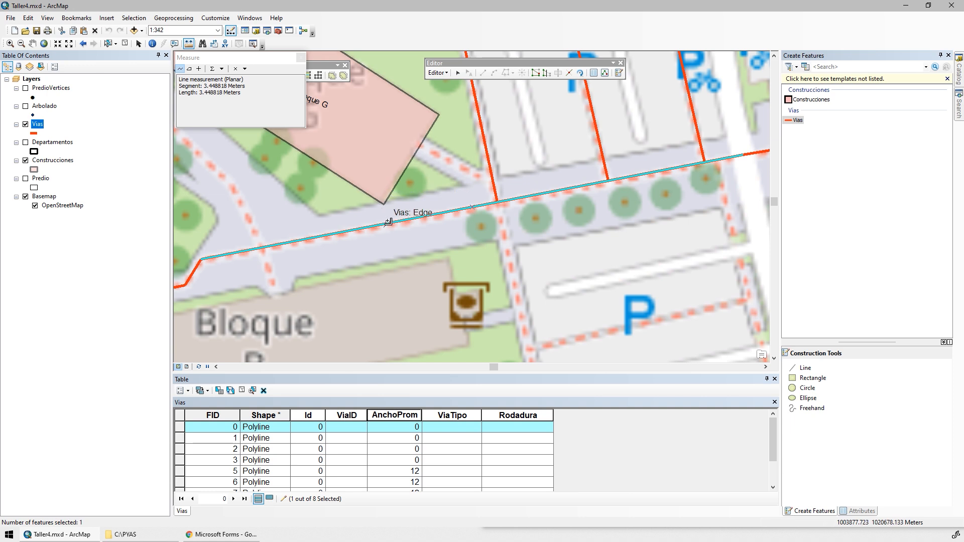
{"action": "left_click", "coordinate": [407, 427]}
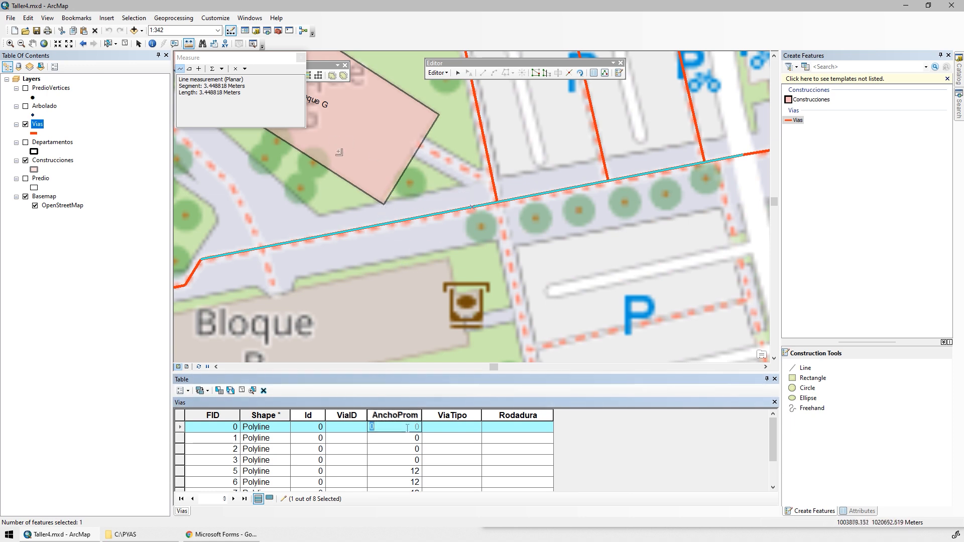
{"action": "type", "text": "6.6"}
{"action": "key", "text": "Return"}
Step: Zoom to the short diagonal segment of record FID 1, measure its width, and set its AnchoProm to 1
{"action": "double_click", "coordinate": [180, 438]}
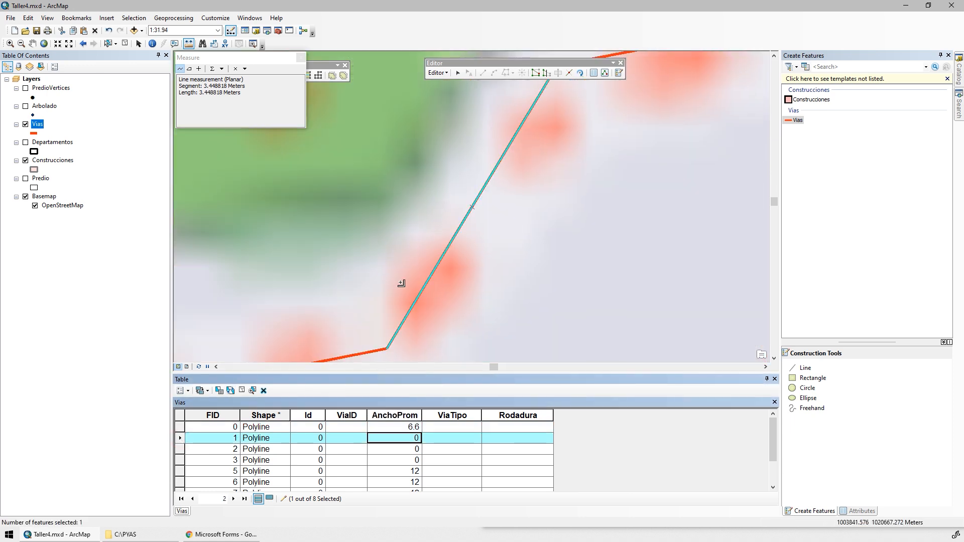
{"action": "scroll", "coordinate": [401, 282], "scroll_direction": "down", "scroll_amount": 4}
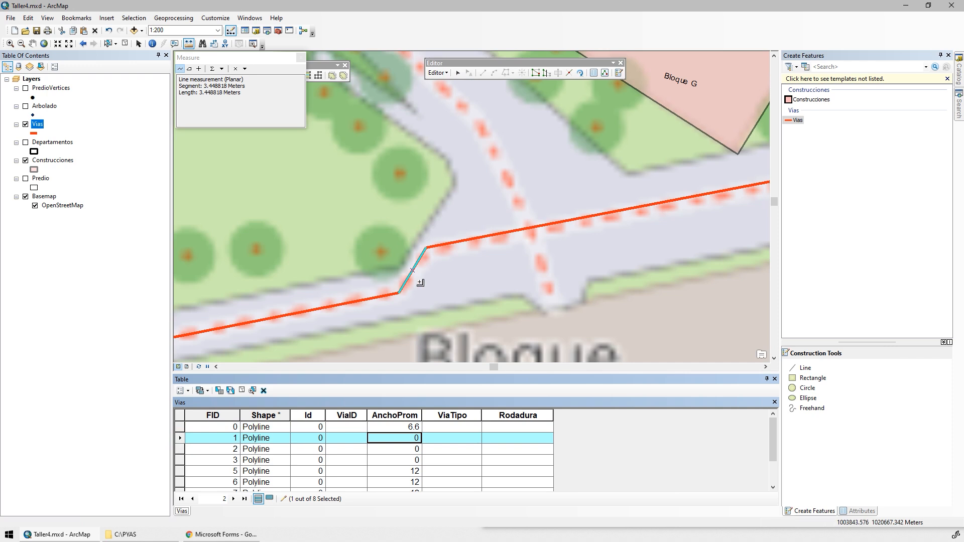
{"action": "left_click", "coordinate": [425, 250]}
{"action": "left_click", "coordinate": [424, 250]}
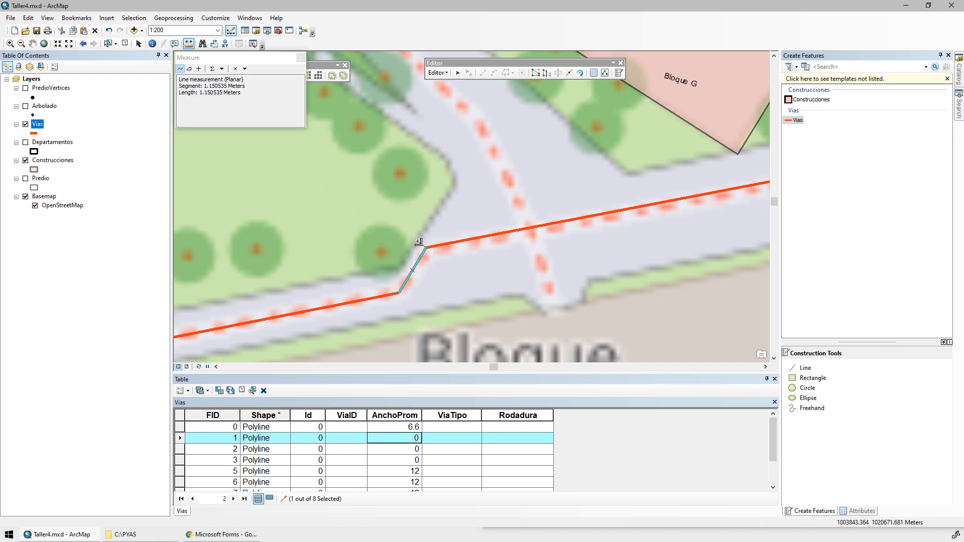
{"action": "left_click", "coordinate": [404, 439]}
{"action": "type", "text": "1"}
Step: Zoom to the path of record FID 2, measure its width from edge to edge, and set its AnchoProm to 5.3
{"action": "double_click", "coordinate": [181, 453]}
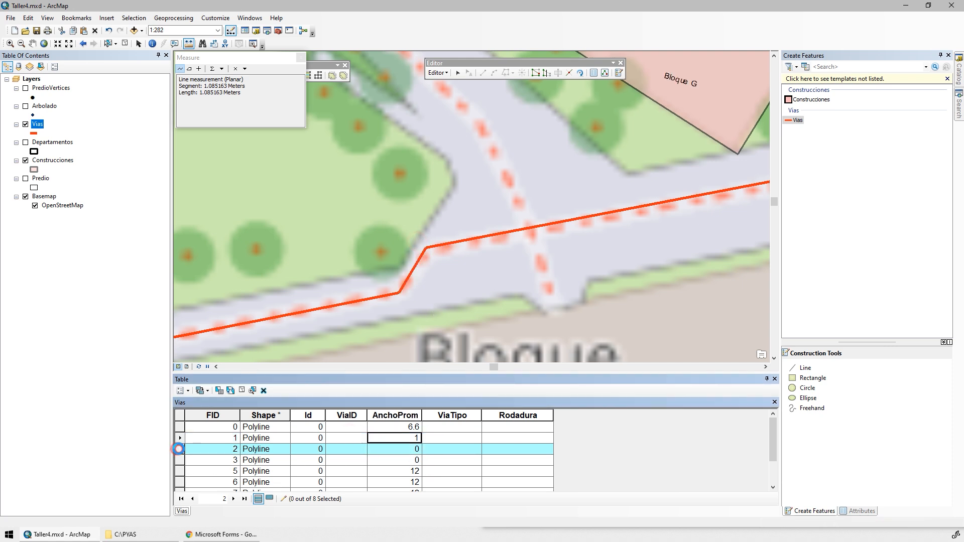
{"action": "left_click", "coordinate": [475, 223]}
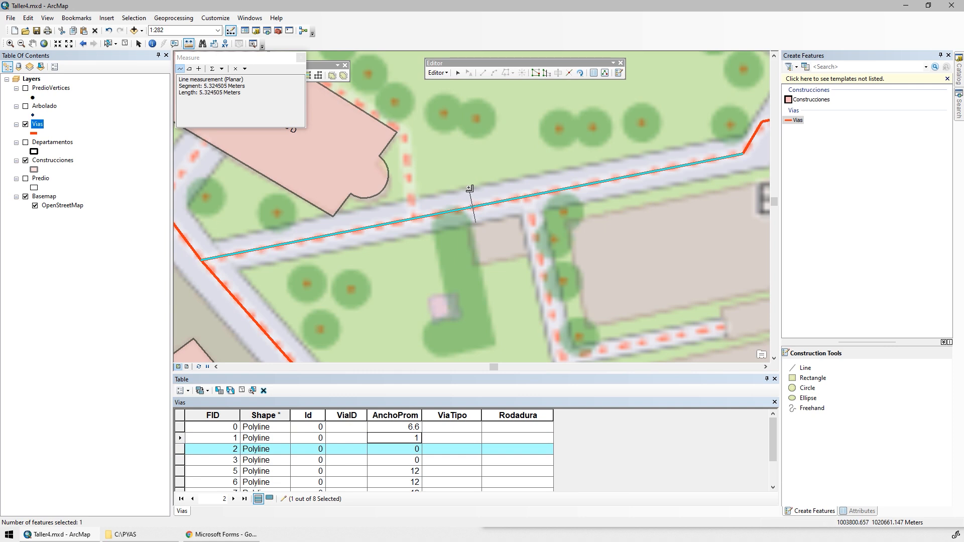
{"action": "left_click_drag", "start_coordinate": [418, 450], "coordinate": [332, 444]}
{"action": "type", "text": "5.3"}
{"action": "key", "text": "Return"}
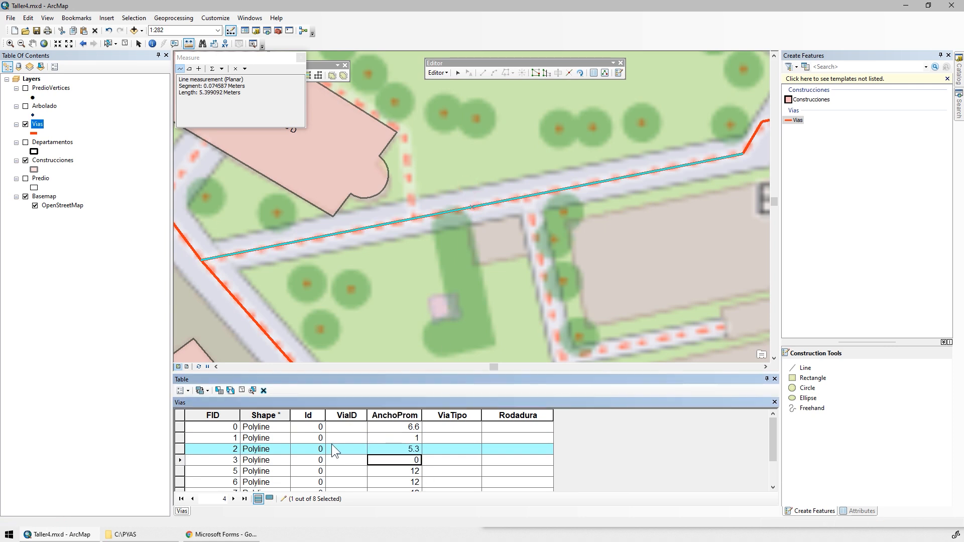
Step: Measure the width of the diagonal path beside Bloque E, set AnchoProm to 6.8 for record FID 3, and save the edits
{"action": "double_click", "coordinate": [179, 459]}
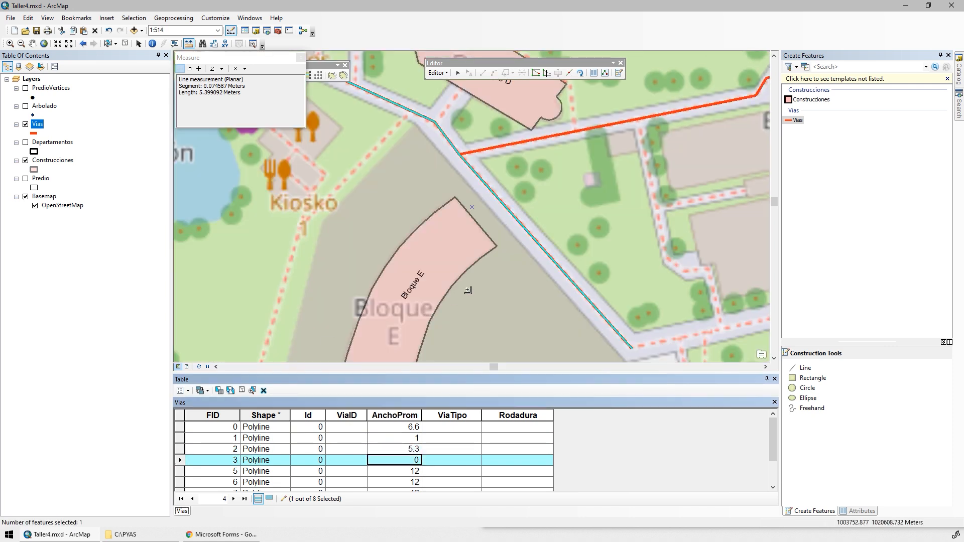
{"action": "left_click", "coordinate": [571, 301]}
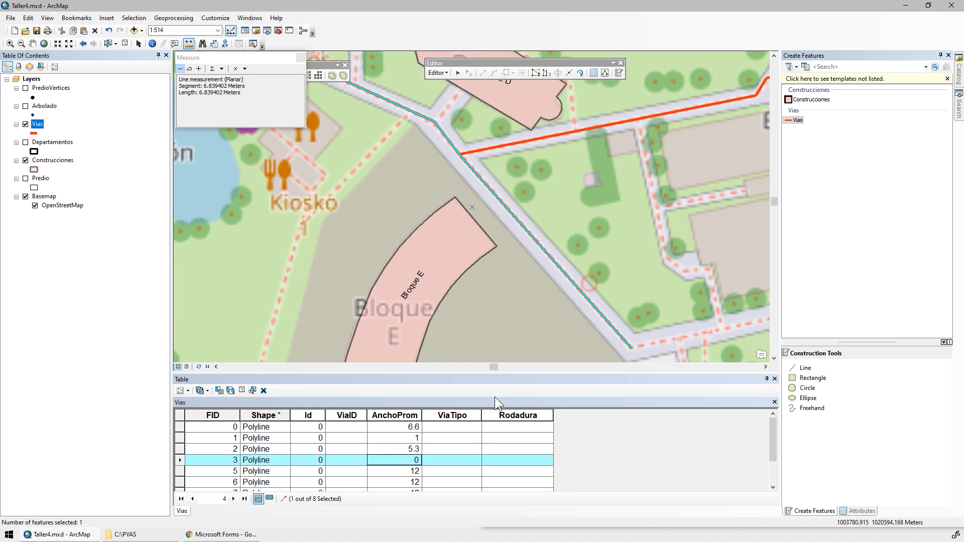
{"action": "left_click", "coordinate": [404, 460]}
{"action": "type", "text": "6.8"}
{"action": "key", "text": "Tab"}
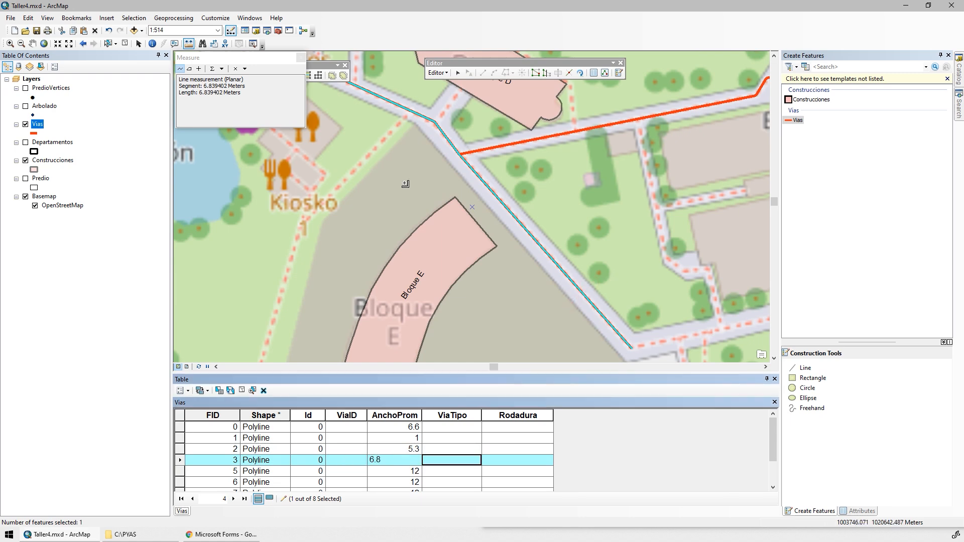
{"action": "left_click", "coordinate": [439, 75]}
{"action": "left_click", "coordinate": [457, 109]}
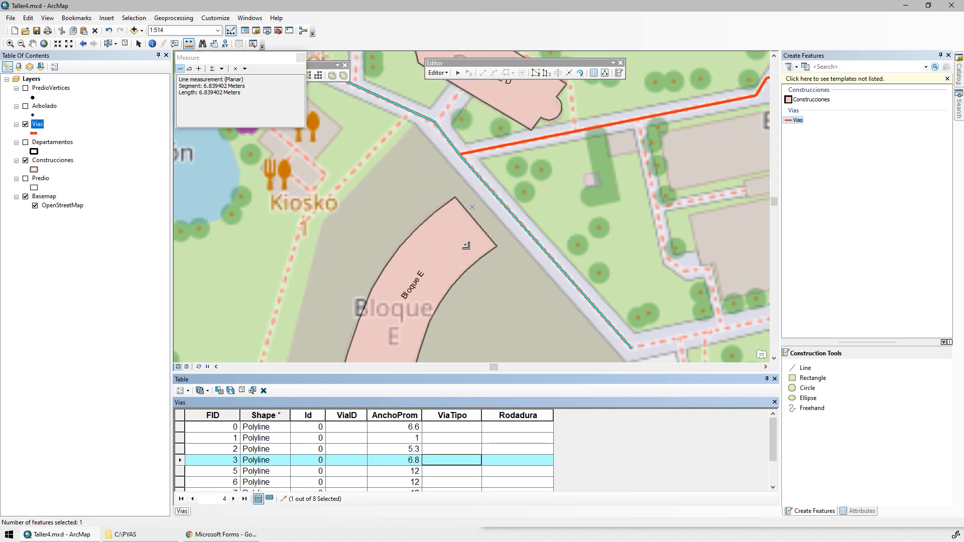
Step: Check the Vias attribute requirements in question 7 of the Microsoft Forms workshop in the browser, and return to ArcMap
{"action": "left_click", "coordinate": [224, 535]}
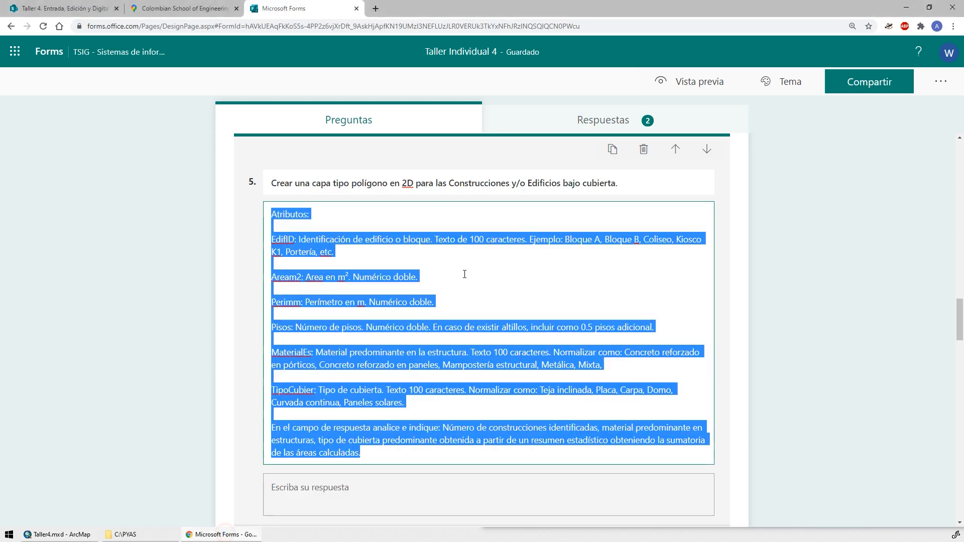
{"action": "left_click", "coordinate": [466, 409]}
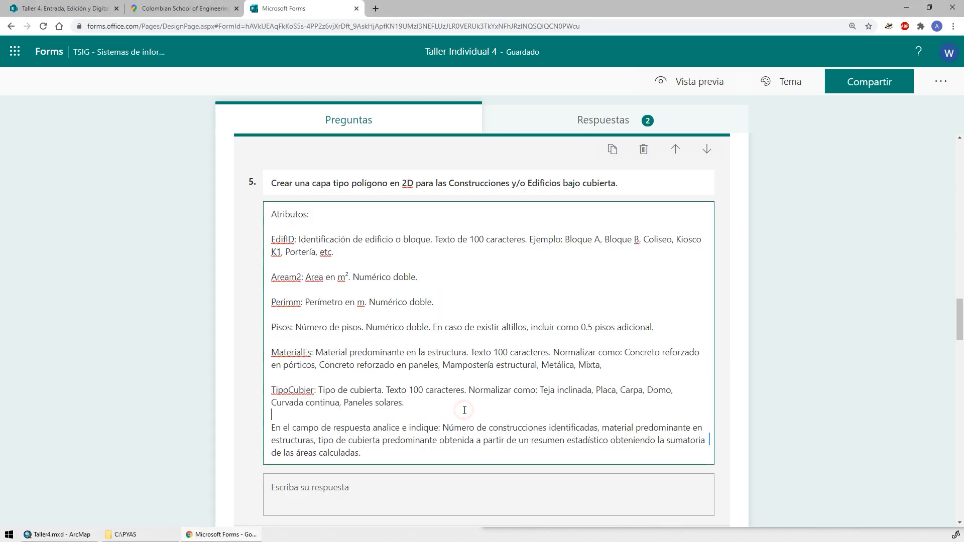
{"action": "scroll", "coordinate": [711, 374], "scroll_direction": "down", "scroll_amount": 5}
{"action": "scroll", "coordinate": [539, 333], "scroll_direction": "down", "scroll_amount": 5}
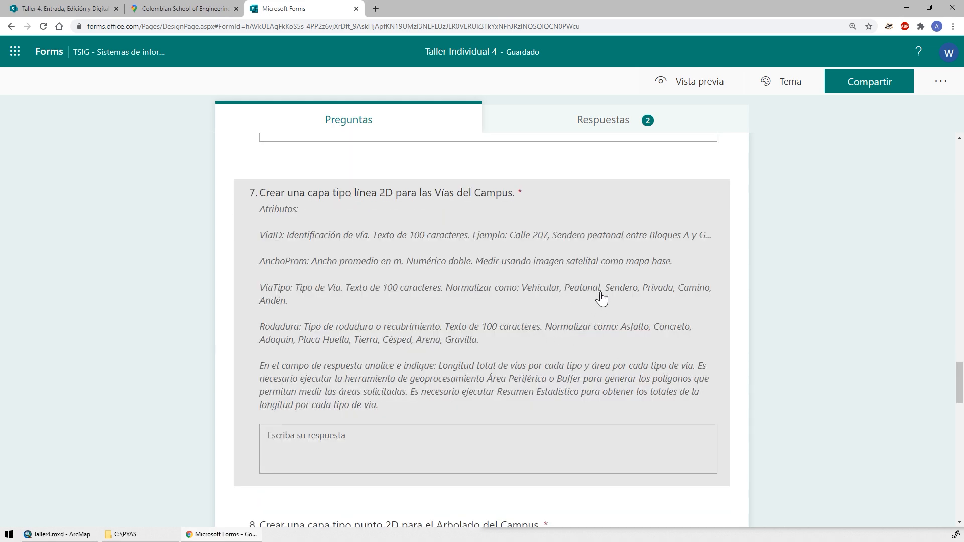
{"action": "key", "text": "alt+Tab"}
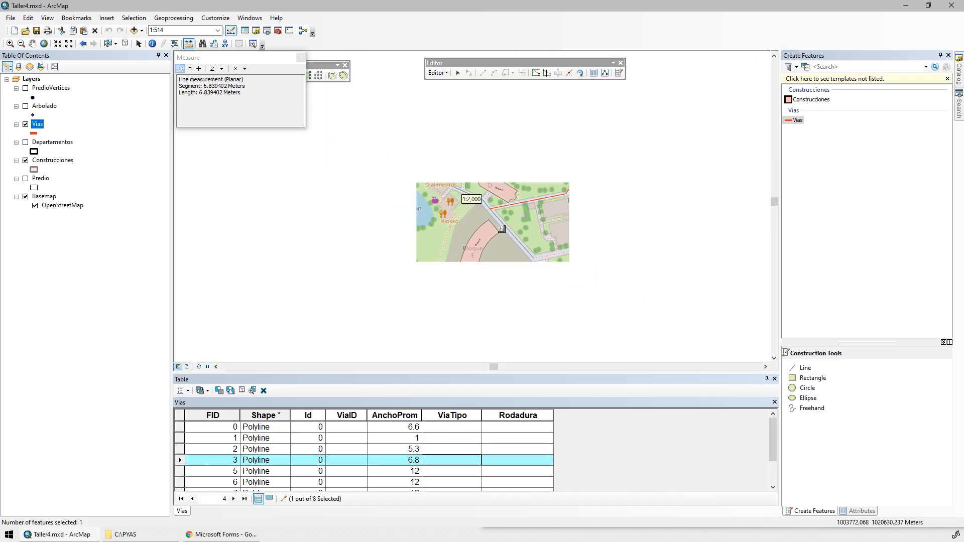
Step: Select the road segment through the ECI entrance, show only selected records, and set its ViaTipo to Peatonal
{"action": "left_click_drag", "start_coordinate": [695, 171], "coordinate": [544, 191]}
{"action": "scroll", "coordinate": [544, 191], "scroll_direction": "up", "scroll_amount": 2}
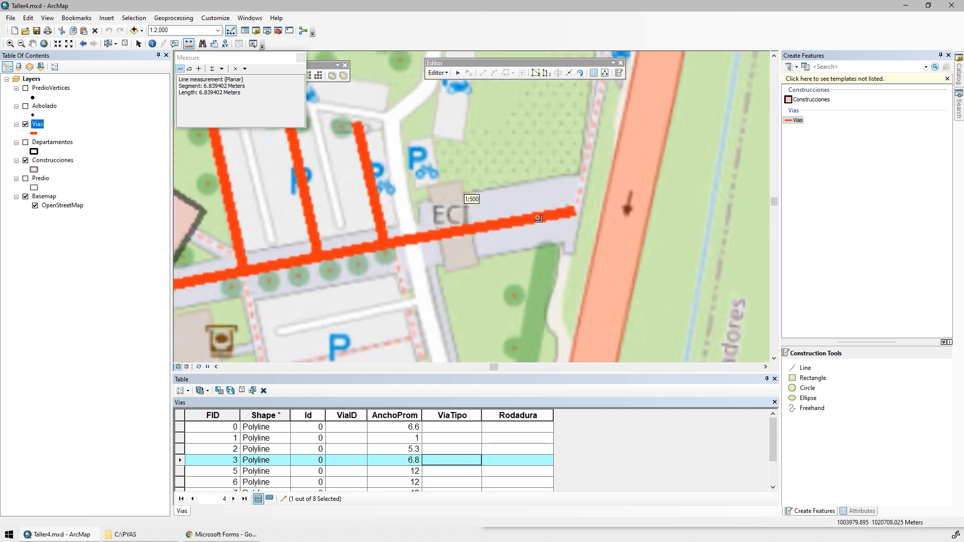
{"action": "left_click", "coordinate": [109, 44]}
{"action": "left_click", "coordinate": [477, 229]}
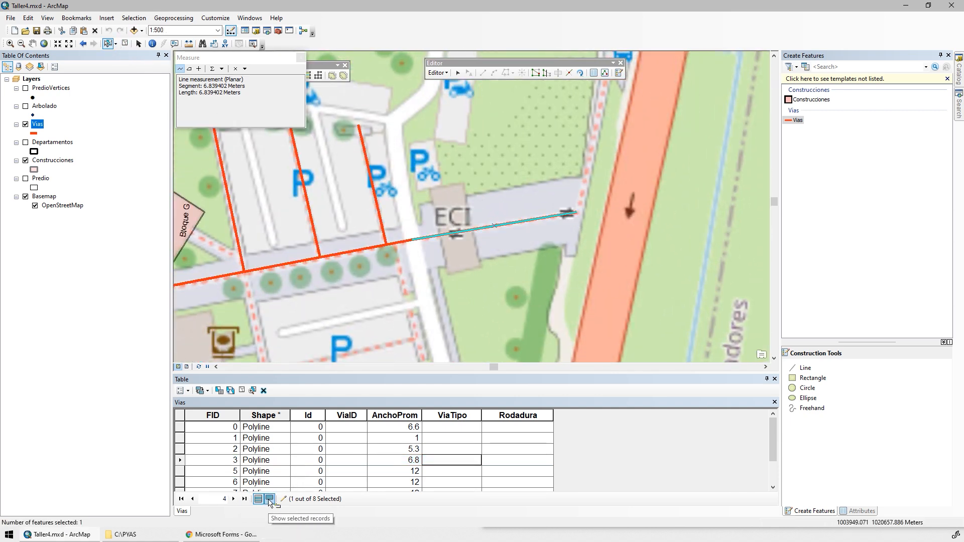
{"action": "left_click", "coordinate": [269, 499]}
{"action": "left_click", "coordinate": [461, 426]}
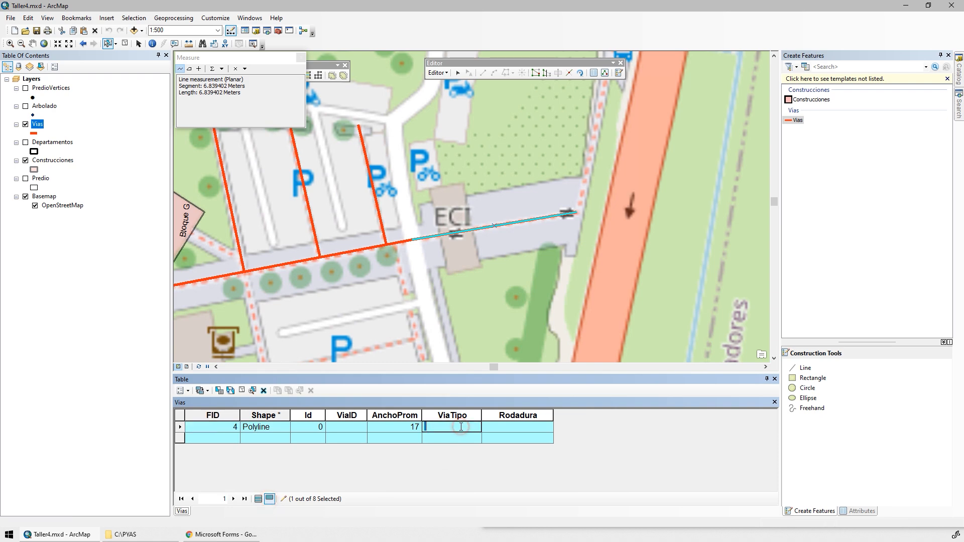
Step: Select the three parking-lot lines beside Bloque G and add Bing Satellite imagery with ArcBruTile to inspect their real width
{"action": "left_click_drag", "start_coordinate": [536, 168], "coordinate": [347, 215]}
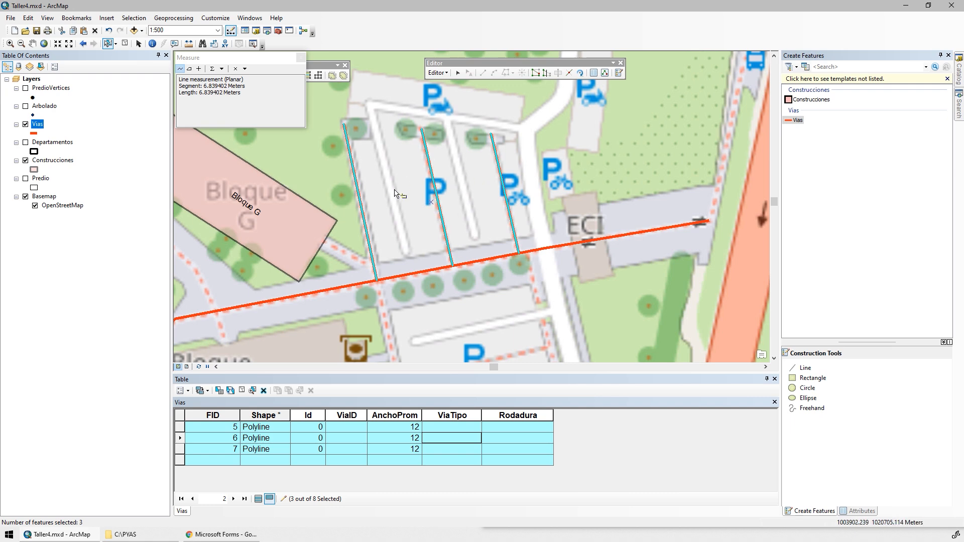
{"action": "scroll", "coordinate": [435, 186], "scroll_direction": "up", "scroll_amount": 3}
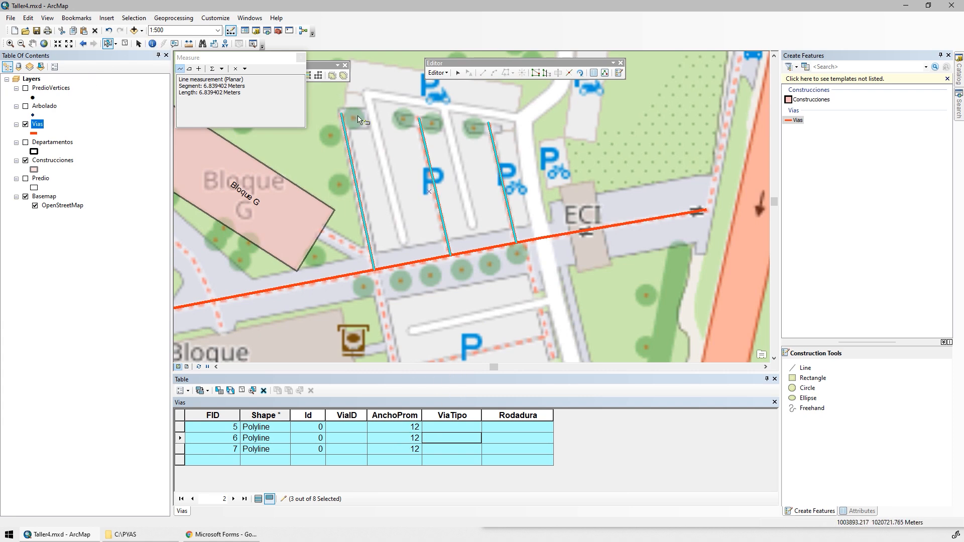
{"action": "right_click", "coordinate": [240, 36]}
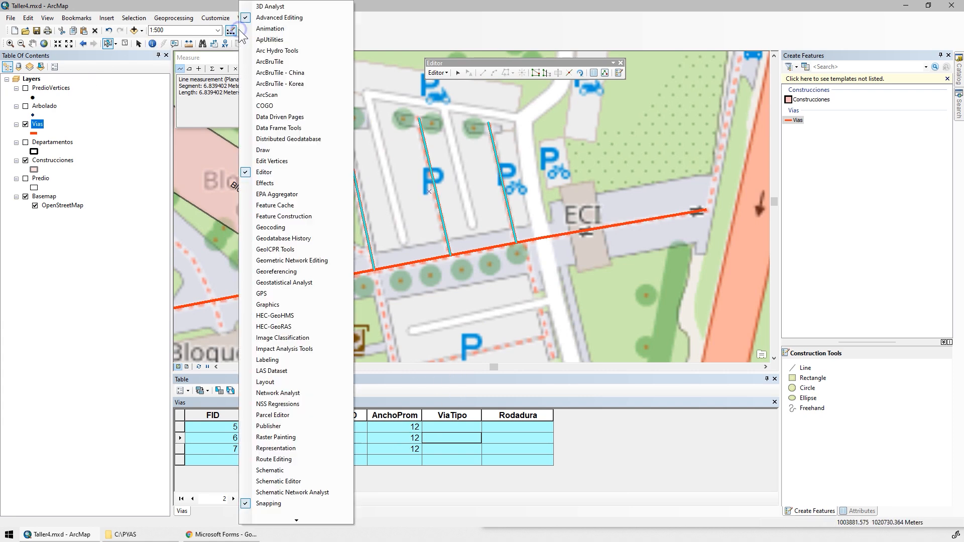
{"action": "left_click", "coordinate": [246, 60]}
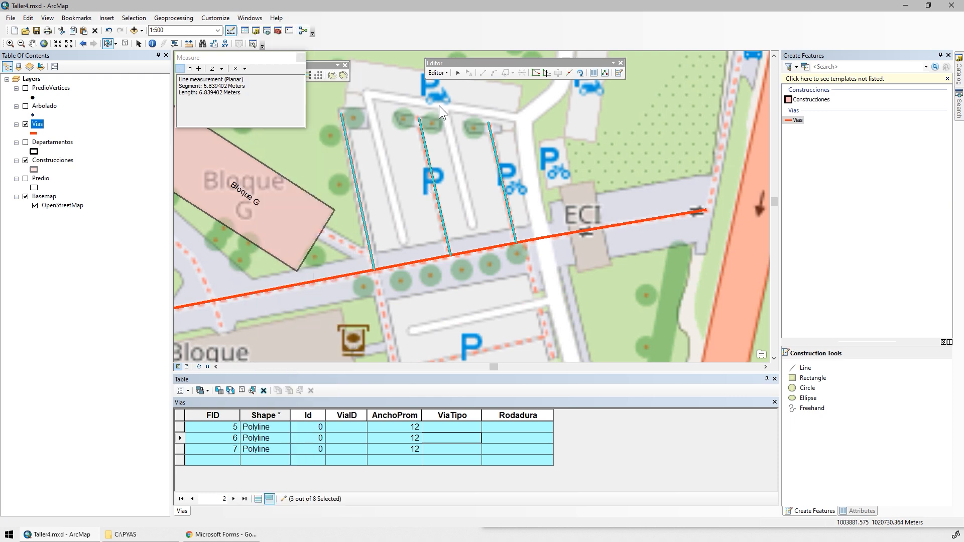
{"action": "left_click", "coordinate": [476, 77]}
{"action": "left_click", "coordinate": [495, 101]}
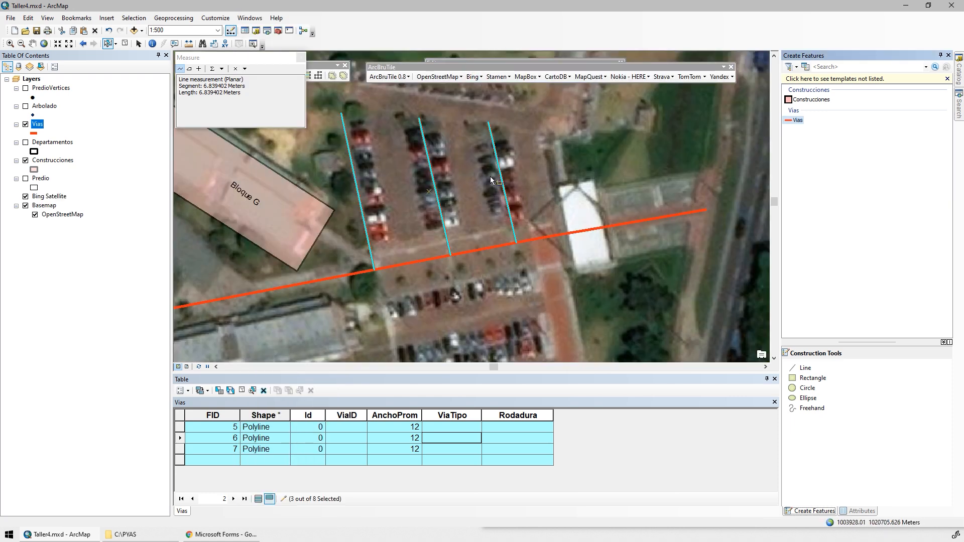
{"action": "scroll", "coordinate": [421, 184], "scroll_direction": "down", "scroll_amount": 5}
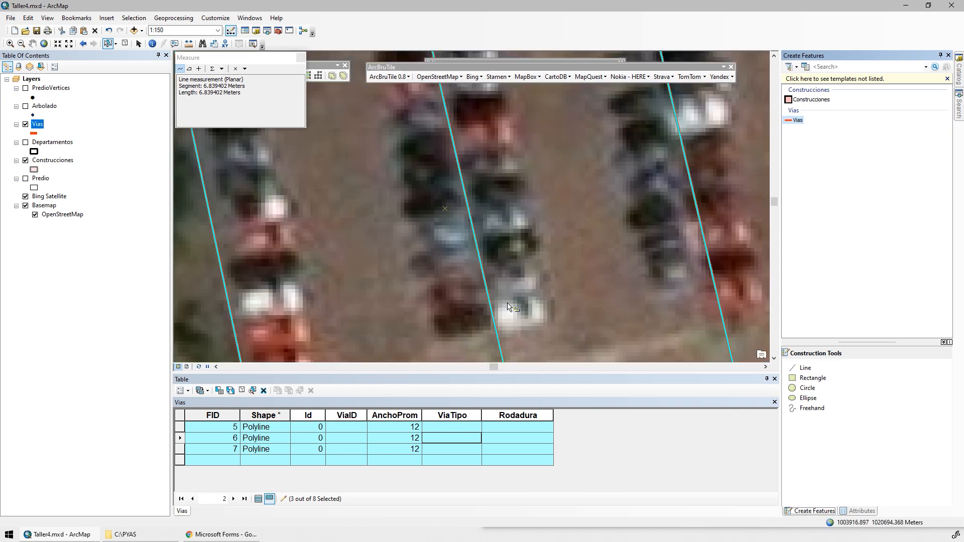
{"action": "scroll", "coordinate": [516, 242], "scroll_direction": "up", "scroll_amount": 5}
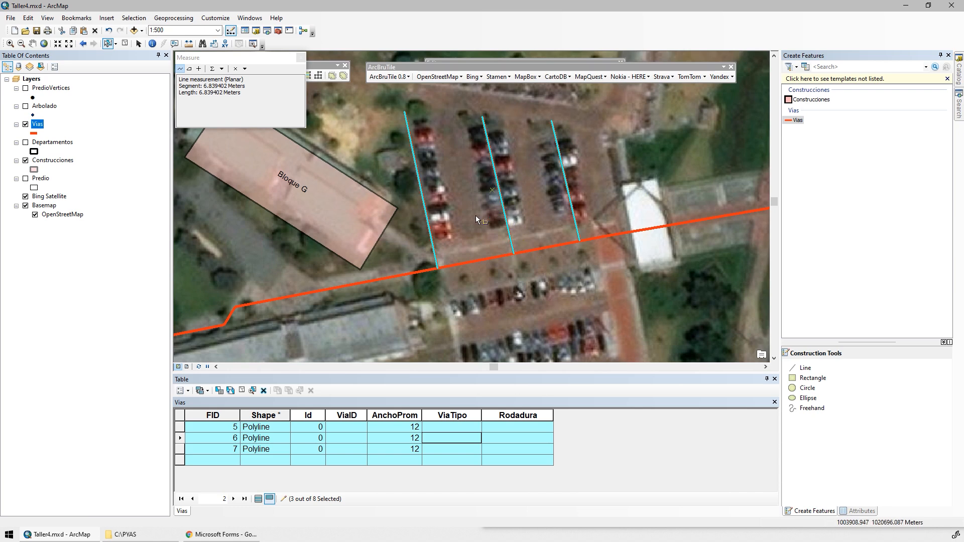
Step: Calculate AnchoProm as 2 for the three selected parking-lot lines, hide the Bing Satellite layer, and save the map
{"action": "left_click", "coordinate": [394, 415]}
{"action": "right_click", "coordinate": [398, 413]}
{"action": "left_click", "coordinate": [444, 344]}
{"action": "left_click", "coordinate": [447, 312]}
{"action": "type", "text": "2"}
{"action": "left_click", "coordinate": [539, 391]}
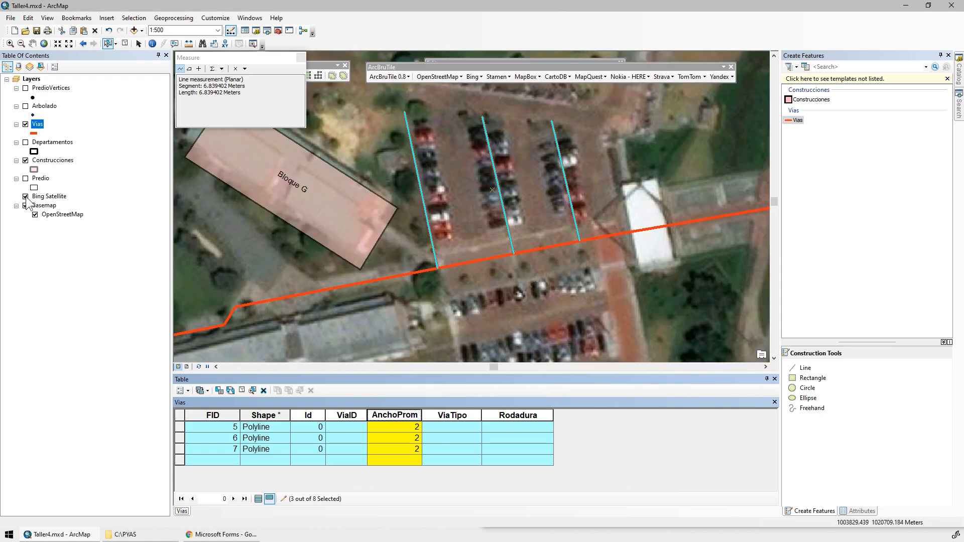
{"action": "left_click", "coordinate": [25, 196]}
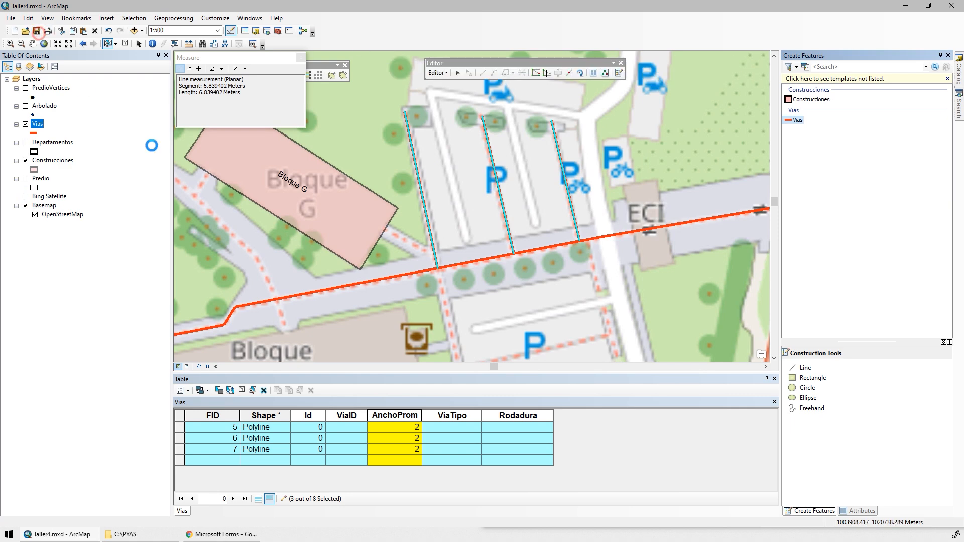
Step: Add the ECI entrance segment to the selection and copy its ViaTipo value Peatonal to records FID 5, 6 and 7
{"action": "left_click", "coordinate": [698, 208], "text": "shift"}
{"action": "left_click", "coordinate": [456, 460]}
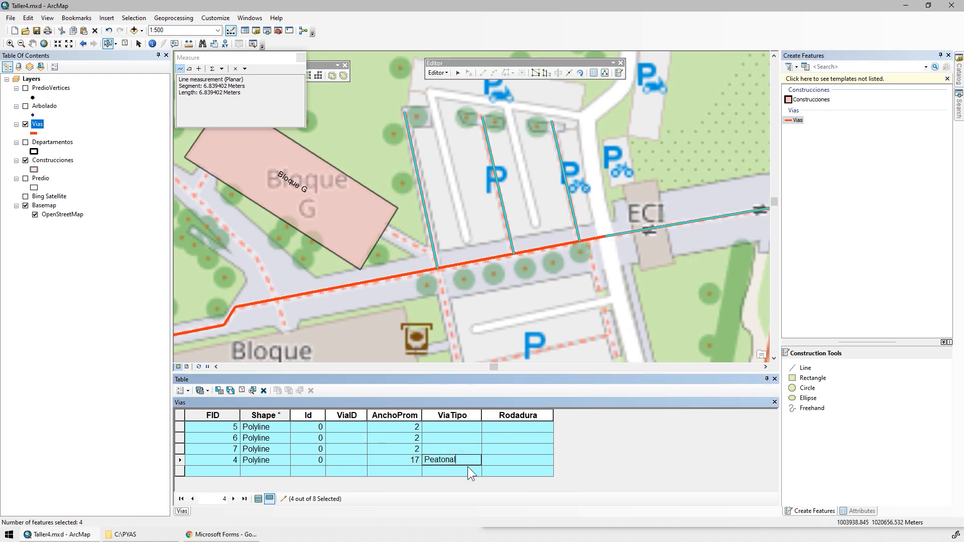
{"action": "key", "text": "ctrl+c"}
{"action": "key", "text": "Up"}
{"action": "key", "text": "ctrl+v"}
{"action": "key", "text": "Up"}
{"action": "key", "text": "ctrl+v"}
{"action": "key", "text": "Up"}
{"action": "key", "text": "ctrl+v"}
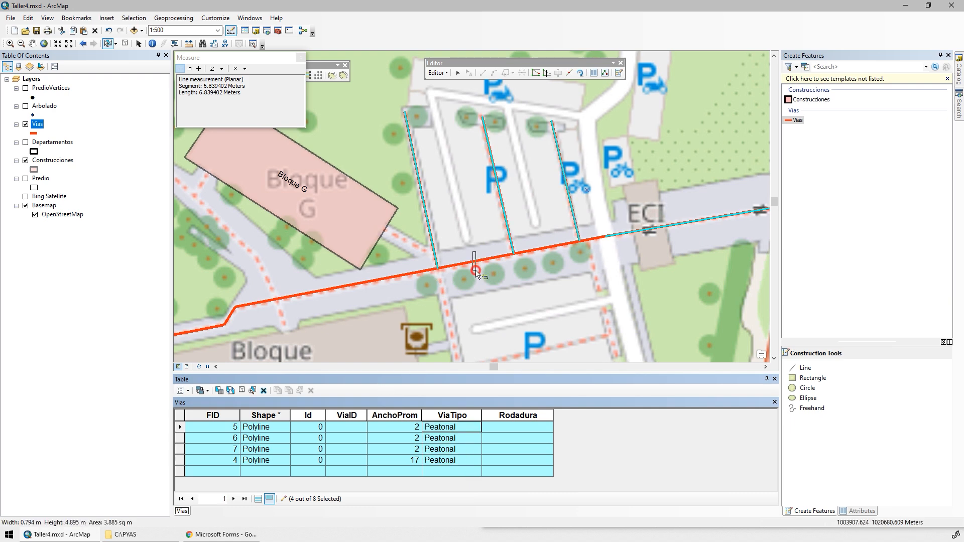
Step: Select the four campus paths that have no road type, records FID 0, 1, 2 and 3, and review their course
{"action": "left_click", "coordinate": [477, 274]}
{"action": "left_click_drag", "start_coordinate": [347, 285], "coordinate": [535, 213]}
{"action": "left_click", "coordinate": [417, 244], "text": "shift"}
{"action": "left_click", "coordinate": [369, 261], "text": "shift"}
{"action": "left_click_drag", "start_coordinate": [299, 284], "coordinate": [501, 252]}
{"action": "left_click_drag", "start_coordinate": [383, 272], "coordinate": [471, 196]}
{"action": "scroll", "coordinate": [438, 259], "scroll_direction": "down", "scroll_amount": 3}
{"action": "mouse_move", "coordinate": [438, 258]}
{"action": "left_mouse_down"}
{"action": "mouse_move", "coordinate": [384, 196]}
{"action": "mouse_move", "coordinate": [391, 224]}
{"action": "mouse_move", "coordinate": [421, 255]}
{"action": "left_mouse_up"}
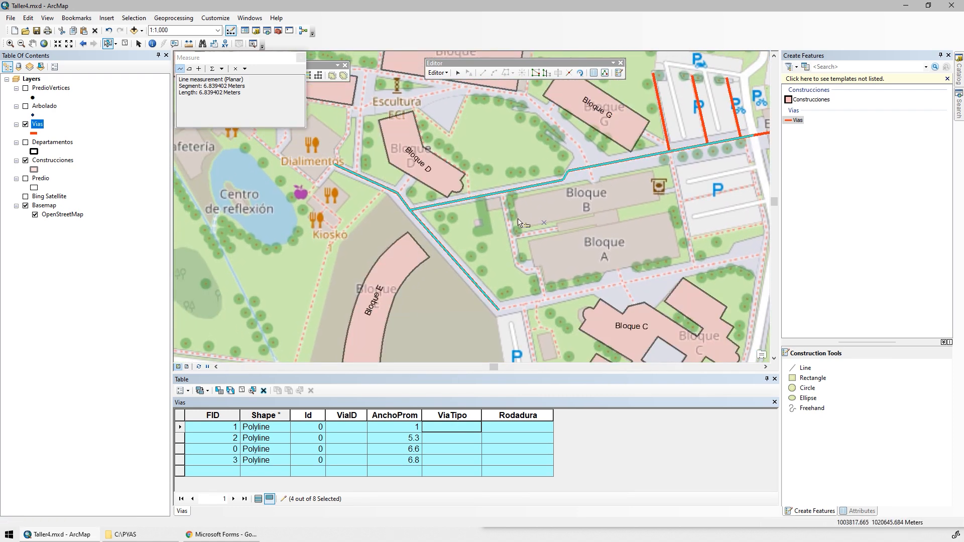
{"action": "left_click_drag", "start_coordinate": [682, 284], "coordinate": [546, 247]}
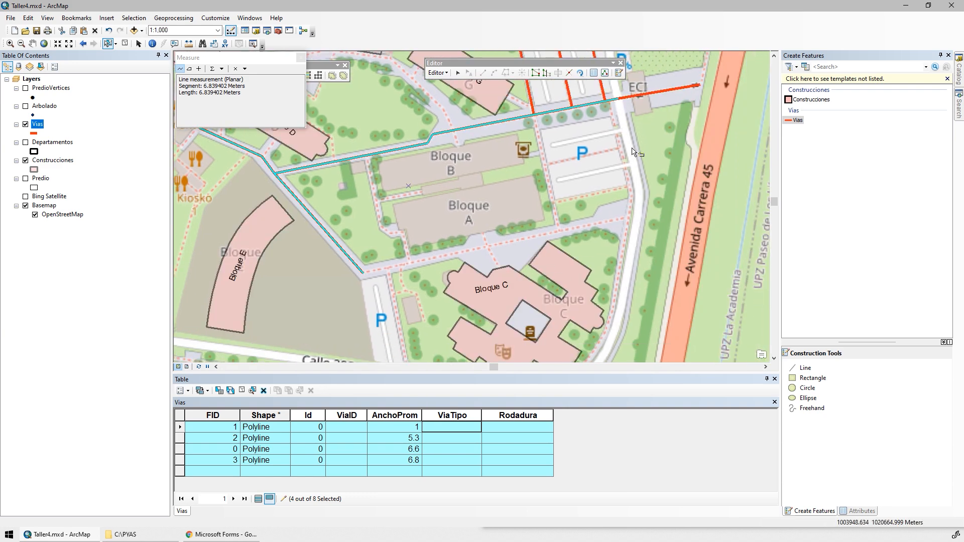
{"action": "left_click_drag", "start_coordinate": [484, 256], "coordinate": [560, 306]}
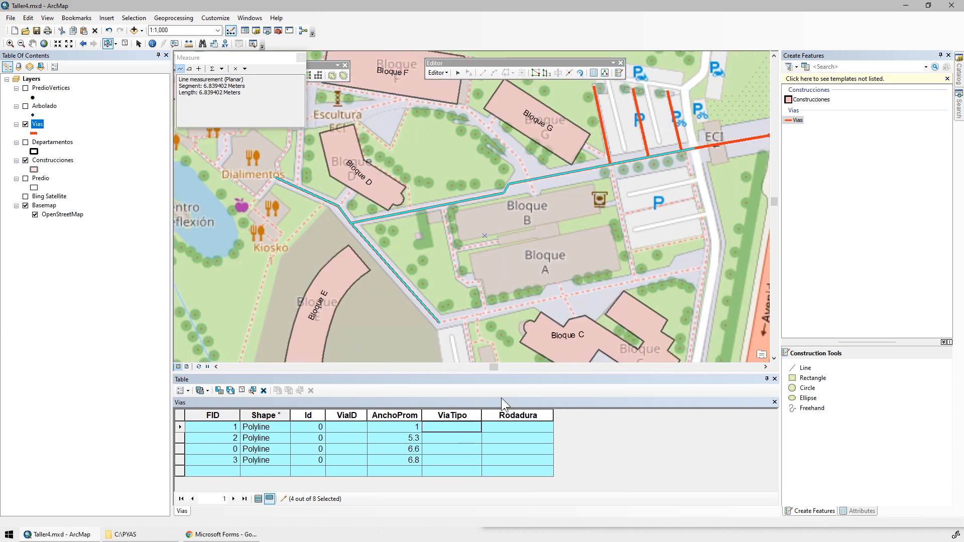
Step: Add the middle parking-lot line to the selection and calculate ViaTipo as "Peatonal" for all selected records
{"action": "left_click", "coordinate": [644, 141], "text": "shift"}
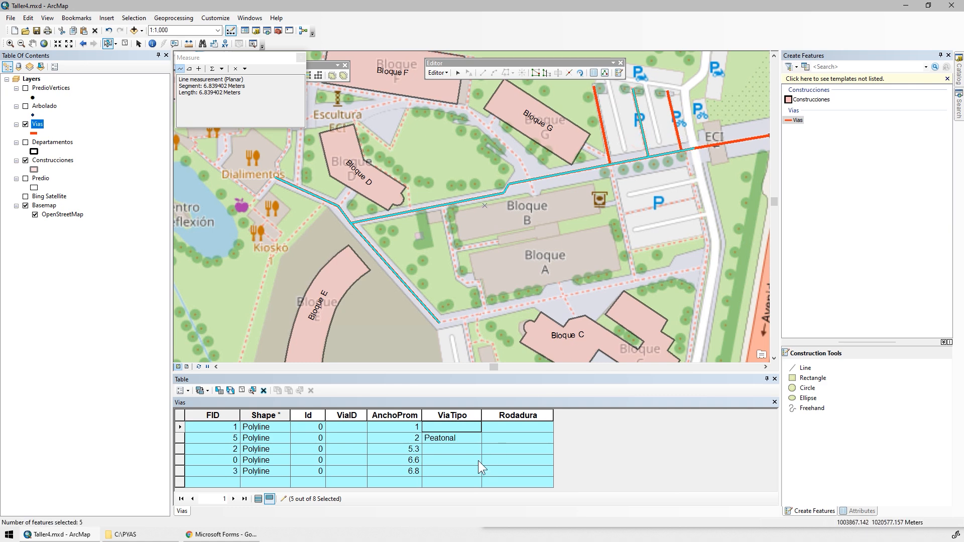
{"action": "left_click", "coordinate": [443, 439]}
{"action": "left_click_drag", "start_coordinate": [456, 436], "coordinate": [416, 436]}
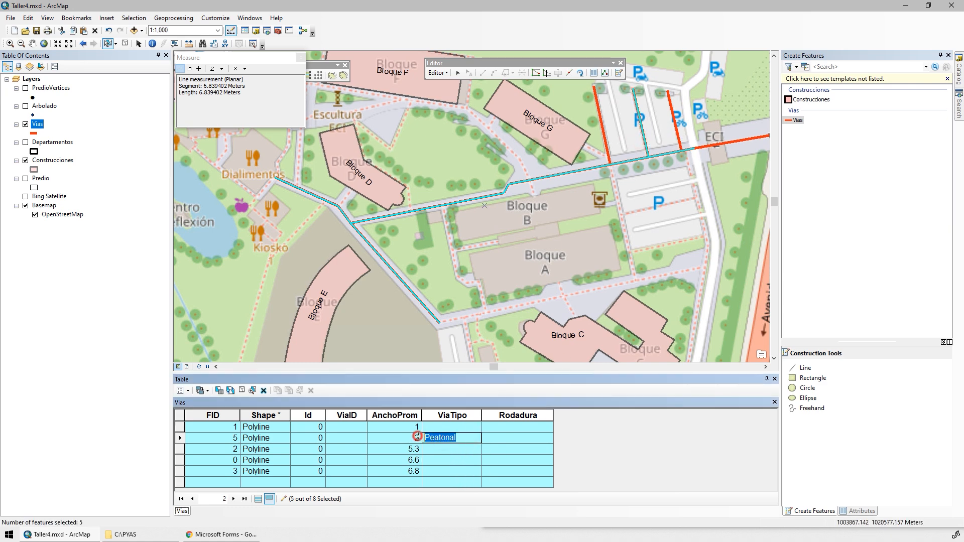
{"action": "right_click", "coordinate": [441, 416]}
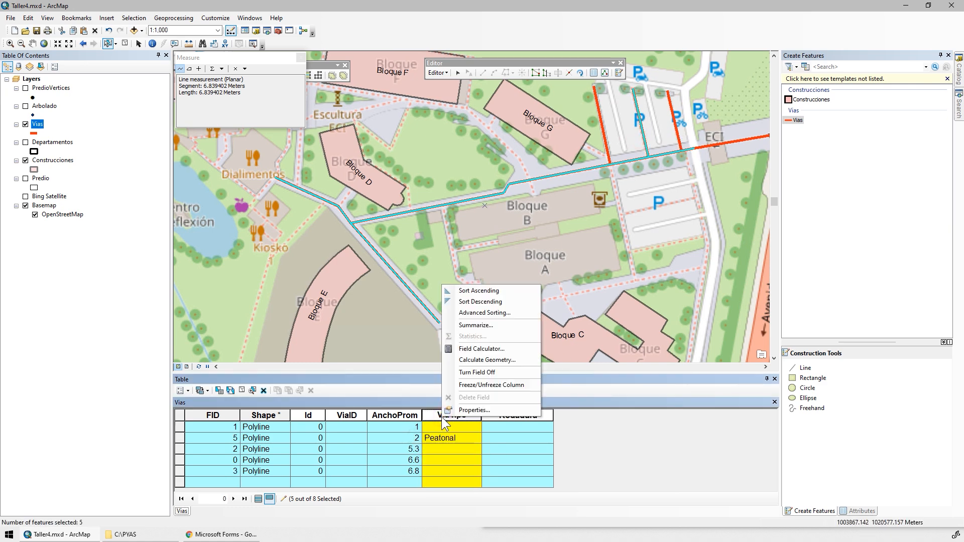
{"action": "left_click", "coordinate": [469, 346]}
{"action": "left_click_drag", "start_coordinate": [453, 313], "coordinate": [355, 279]}
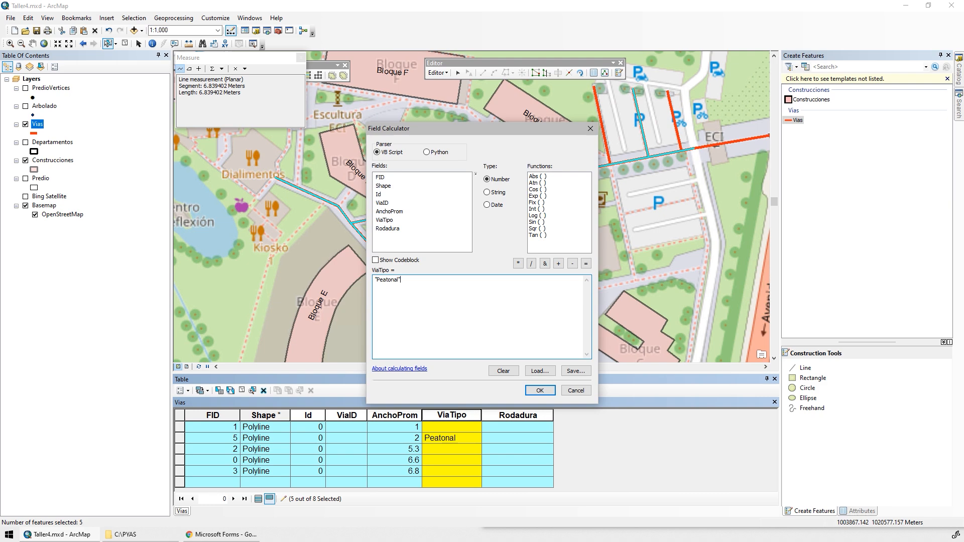
{"action": "left_click", "coordinate": [546, 392]}
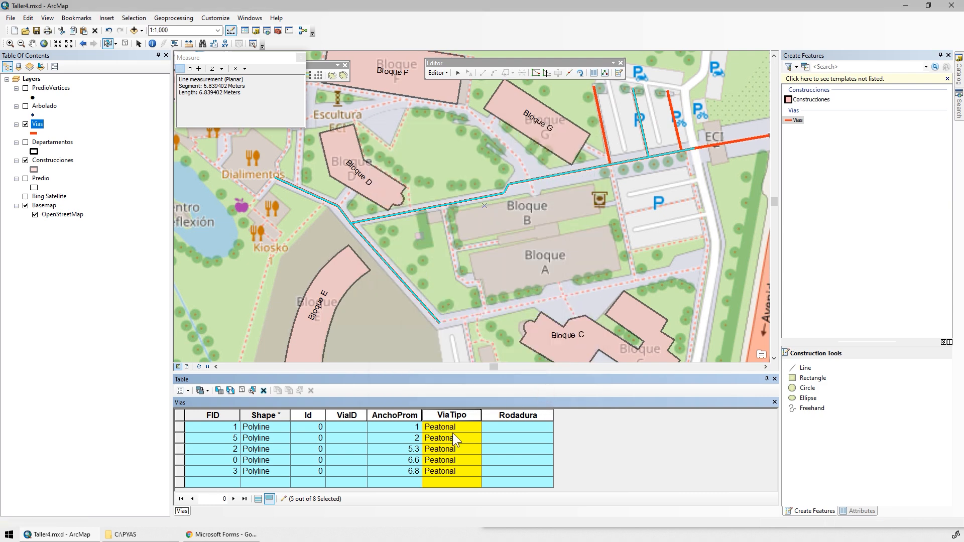
Step: Save the edits and start a Vias line at the Calle 207 junction with a straight segment about 16 m long down the access road
{"action": "left_click_drag", "start_coordinate": [614, 137], "coordinate": [497, 236]}
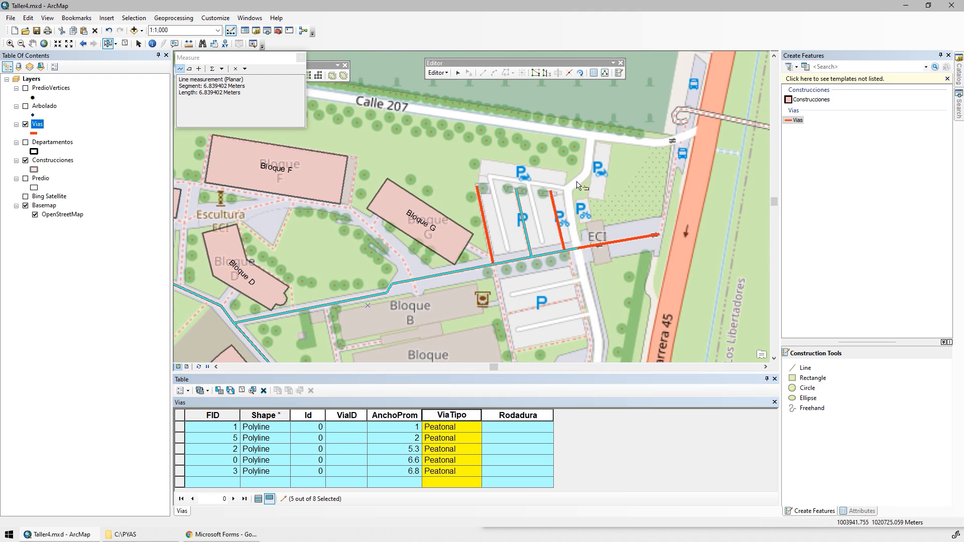
{"action": "scroll", "coordinate": [580, 134], "scroll_direction": "up", "scroll_amount": 3}
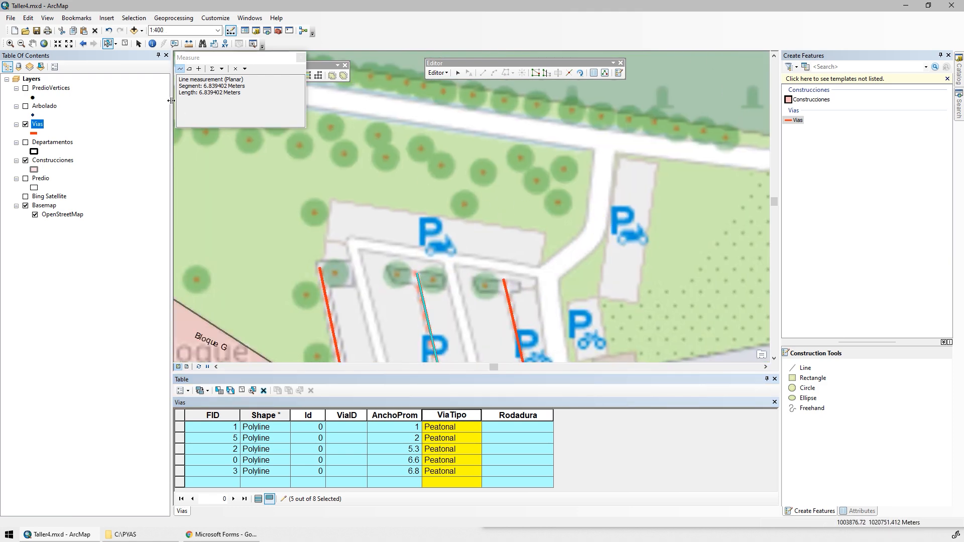
{"action": "left_click", "coordinate": [438, 73]}
{"action": "left_click", "coordinate": [457, 107]}
{"action": "left_click", "coordinate": [797, 121]}
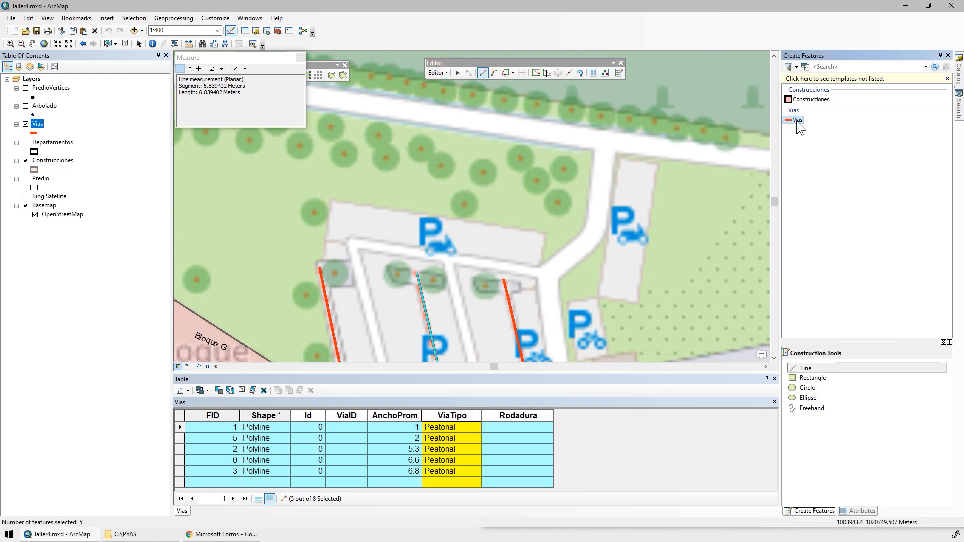
{"action": "left_click", "coordinate": [796, 121]}
{"action": "left_click", "coordinate": [805, 368]}
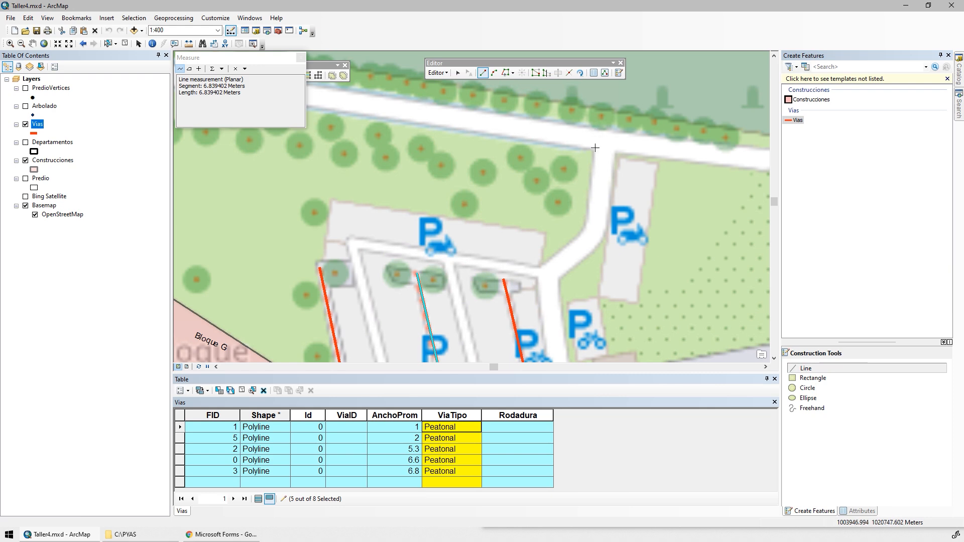
{"action": "left_click", "coordinate": [605, 140]}
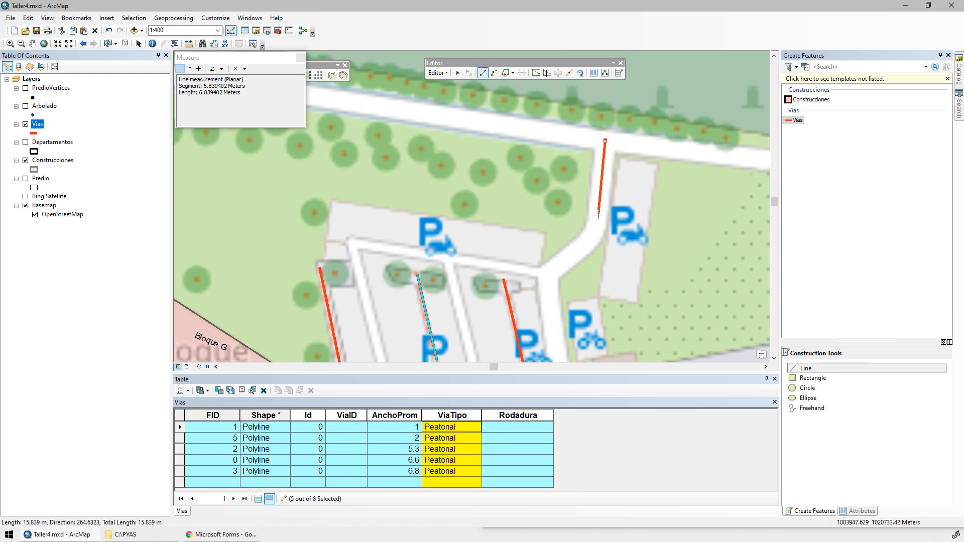
Step: Continue the line with an arc around the bend and a straight segment to the parking-lot corner
{"action": "left_click", "coordinate": [493, 73]}
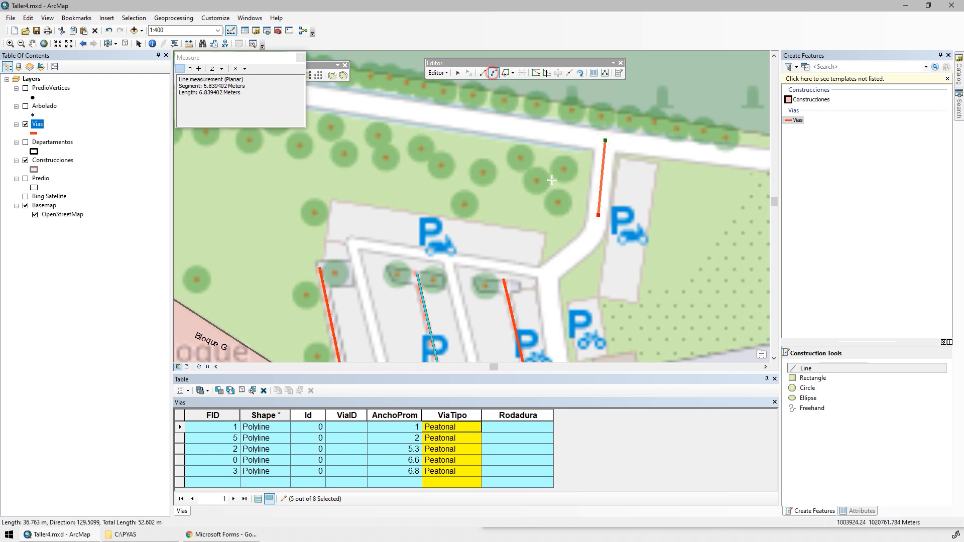
{"action": "scroll", "coordinate": [592, 235], "scroll_direction": "up", "scroll_amount": 2}
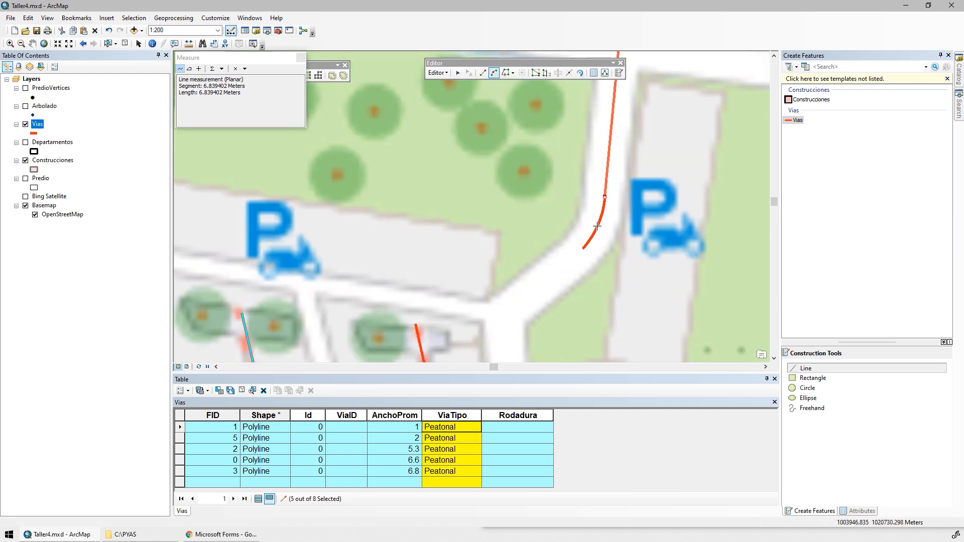
{"action": "left_click", "coordinate": [582, 248]}
{"action": "left_click", "coordinate": [482, 73]}
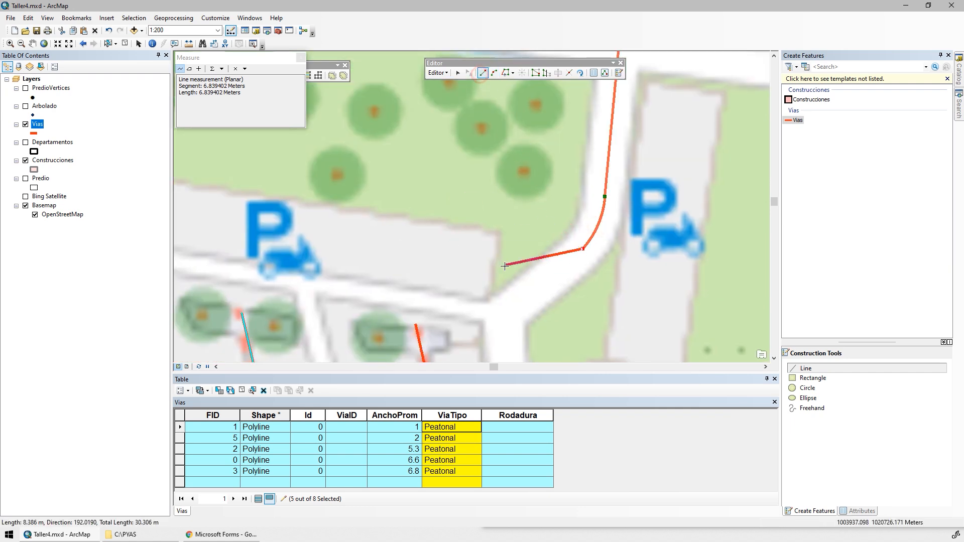
{"action": "left_click", "coordinate": [503, 317]}
Step: Extend the line along the road east of the parking lot and snap it to the Vias vertex at the ECI entrance
{"action": "scroll", "coordinate": [515, 261], "scroll_direction": "down", "scroll_amount": 3}
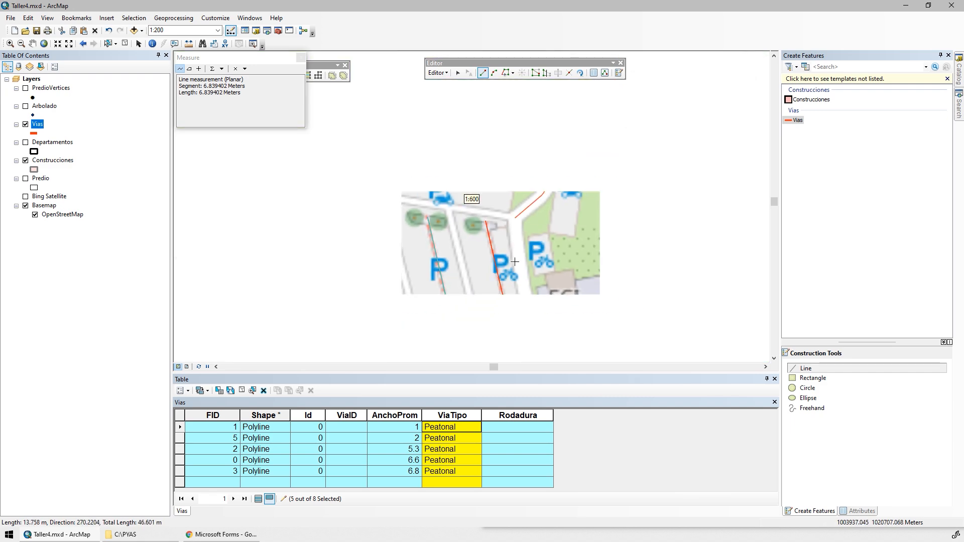
{"action": "scroll", "coordinate": [515, 137], "scroll_direction": "up", "scroll_amount": 2}
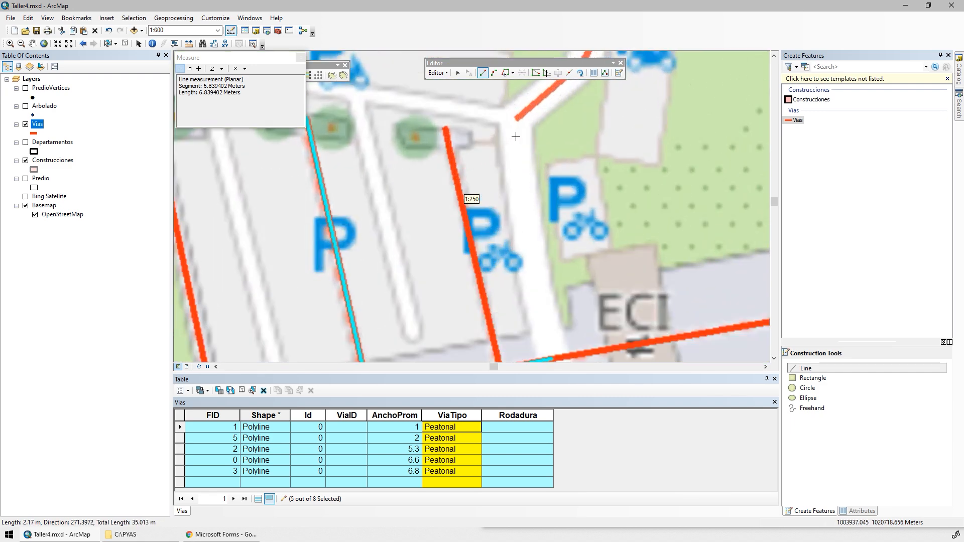
{"action": "left_click", "coordinate": [523, 229]}
{"action": "left_click_drag", "start_coordinate": [543, 333], "coordinate": [514, 173]}
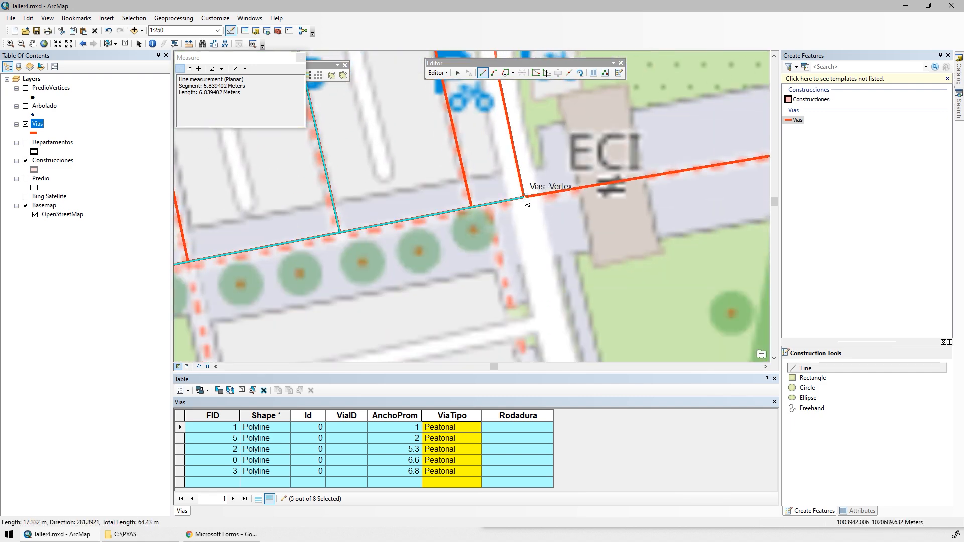
{"action": "left_click", "coordinate": [523, 197]}
Step: Extend the vehicular road line south from the ECI entrance with straight segments centred on the road, to the curve beside Bloque C
{"action": "mouse_move", "coordinate": [548, 292]}
{"action": "left_mouse_down"}
{"action": "mouse_move", "coordinate": [524, 161]}
{"action": "mouse_move", "coordinate": [499, 155]}
{"action": "mouse_move", "coordinate": [515, 199]}
{"action": "left_mouse_up"}
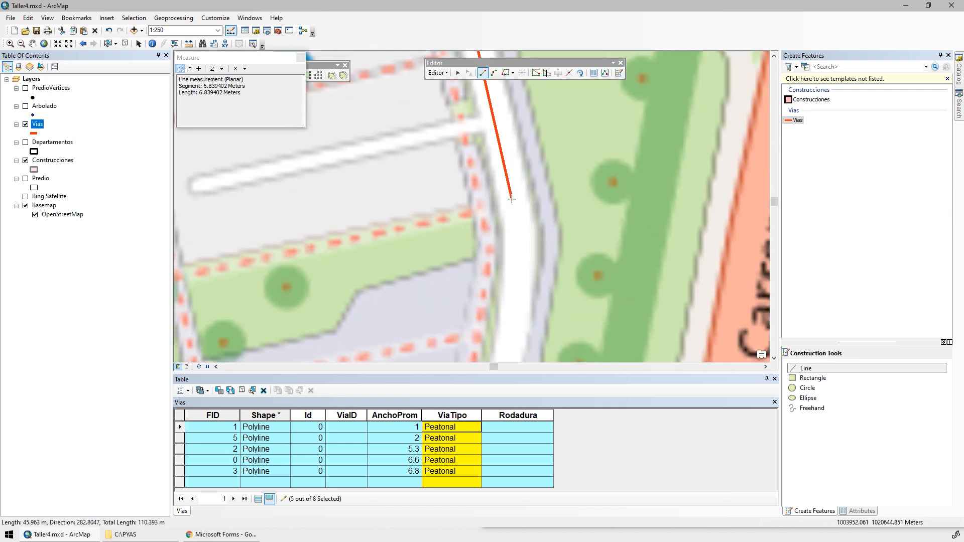
{"action": "left_click", "coordinate": [513, 191]}
{"action": "left_click", "coordinate": [519, 248]}
{"action": "left_click_drag", "start_coordinate": [507, 306], "coordinate": [538, 132]}
{"action": "left_click_drag", "start_coordinate": [513, 346], "coordinate": [547, 75]}
{"action": "left_click", "coordinate": [519, 235]}
{"action": "left_click_drag", "start_coordinate": [506, 289], "coordinate": [570, 132]}
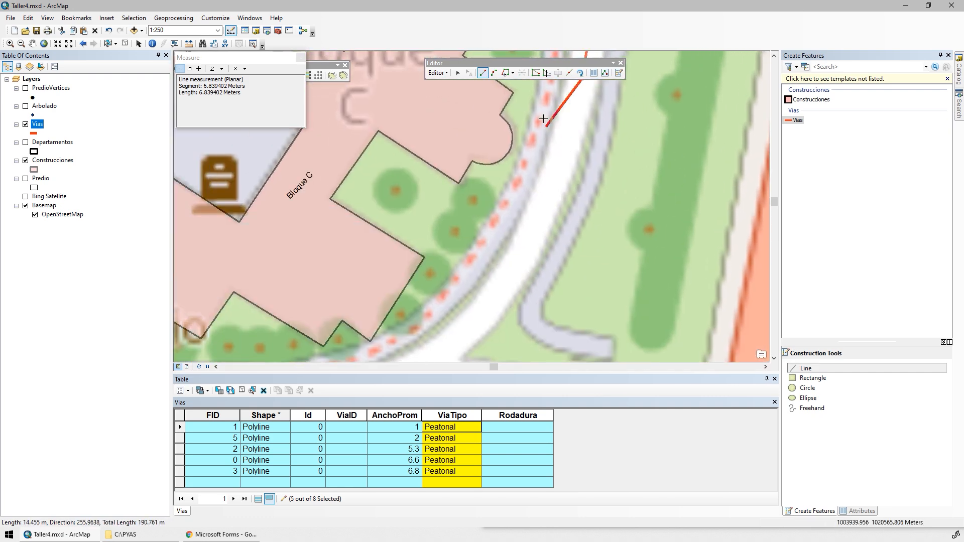
Step: Trace the curve around Bloque C with two arc segments and finish the line with a short straight segment on Calle 205
{"action": "left_click", "coordinate": [495, 73]}
{"action": "scroll", "coordinate": [507, 247], "scroll_direction": "up", "scroll_amount": 2}
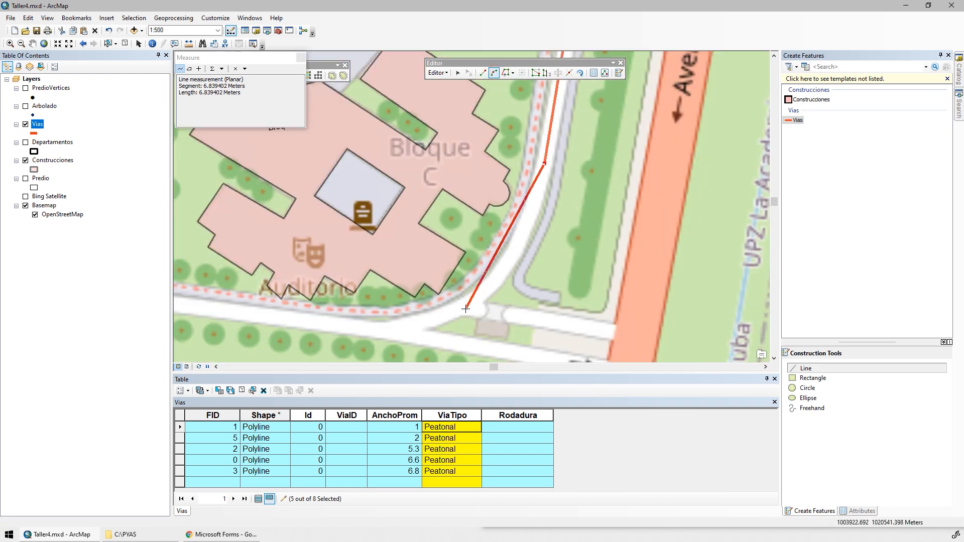
{"action": "left_click", "coordinate": [481, 294]}
{"action": "left_click", "coordinate": [525, 234]}
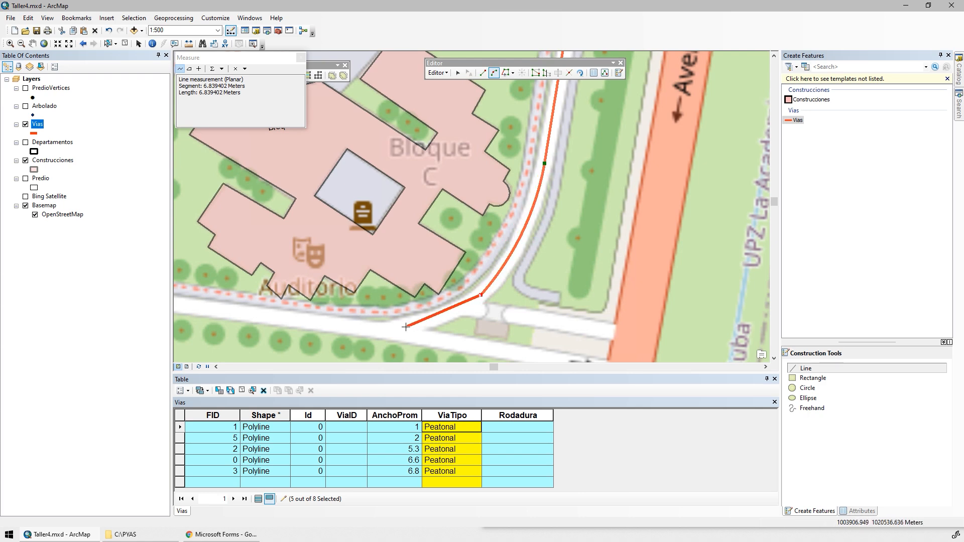
{"action": "scroll", "coordinate": [405, 327], "scroll_direction": "down", "scroll_amount": 2}
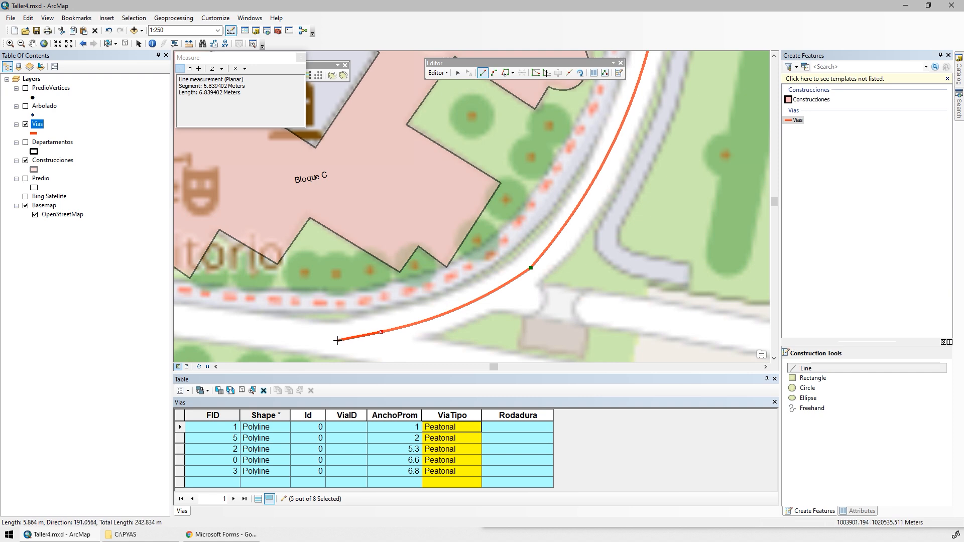
{"action": "double_click", "coordinate": [337, 340]}
Step: Draw two straight Vias lines along the entrance and exit lanes, linking the road south of Bloque C to Avenida Carrera 45
{"action": "scroll", "coordinate": [454, 194], "scroll_direction": "down", "scroll_amount": 3}
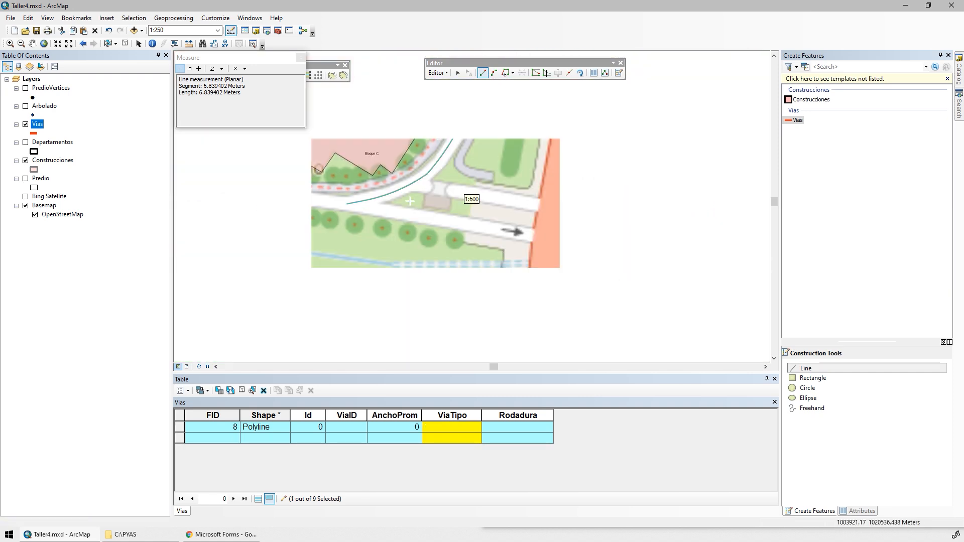
{"action": "left_click", "coordinate": [540, 204]}
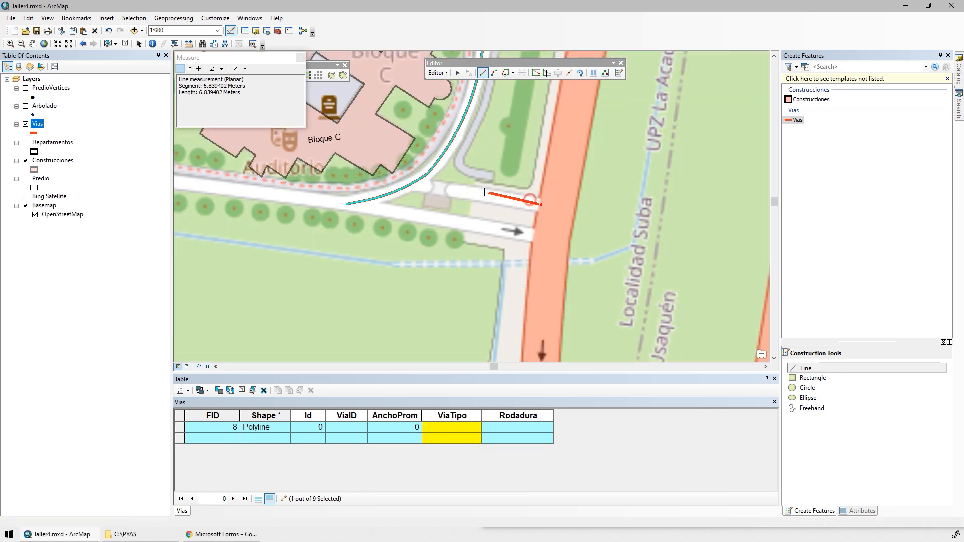
{"action": "double_click", "coordinate": [412, 185]}
{"action": "left_click", "coordinate": [347, 203]}
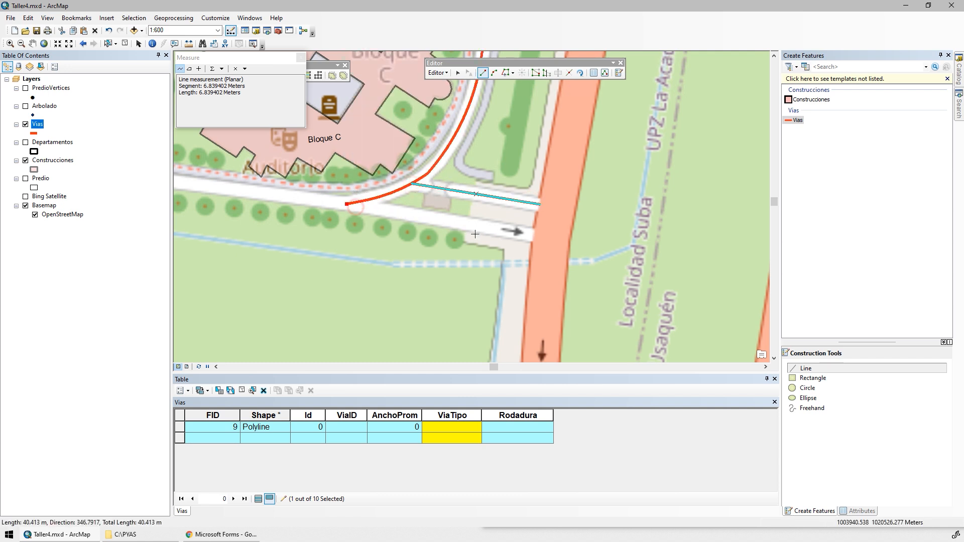
{"action": "double_click", "coordinate": [533, 235]}
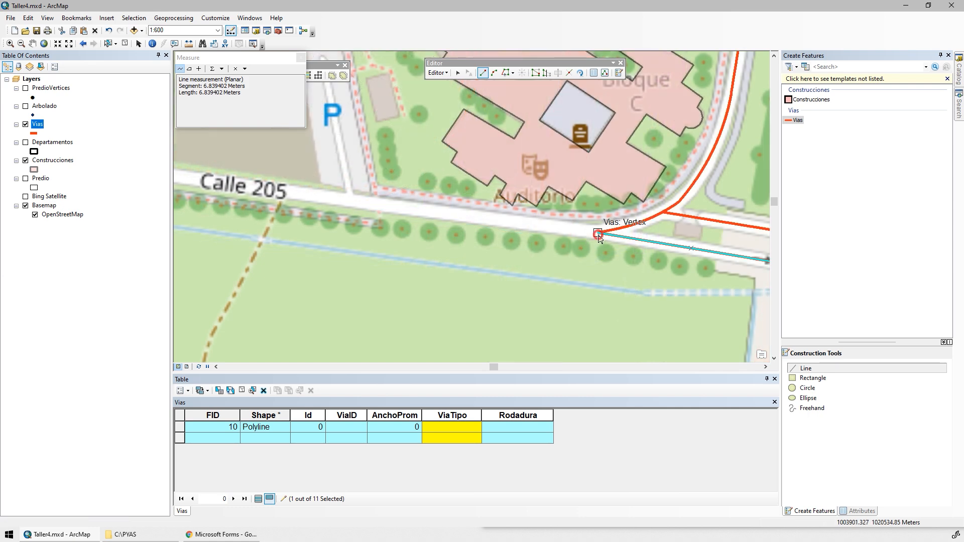
Step: Start a Vias line at the exit-lane junction and run it straight west along Calle 205 to the road's next bend
{"action": "left_click", "coordinate": [597, 233]}
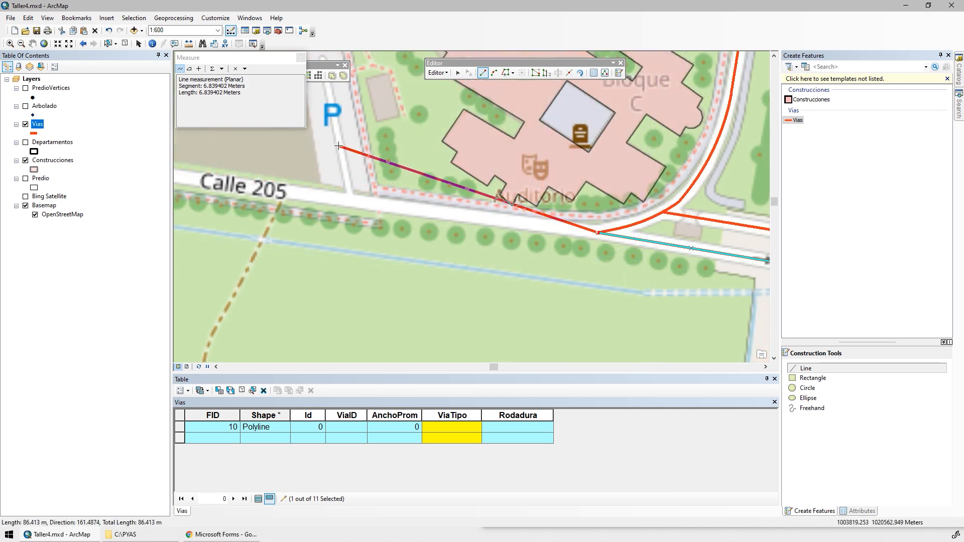
{"action": "scroll", "coordinate": [338, 146], "scroll_direction": "up", "scroll_amount": 3}
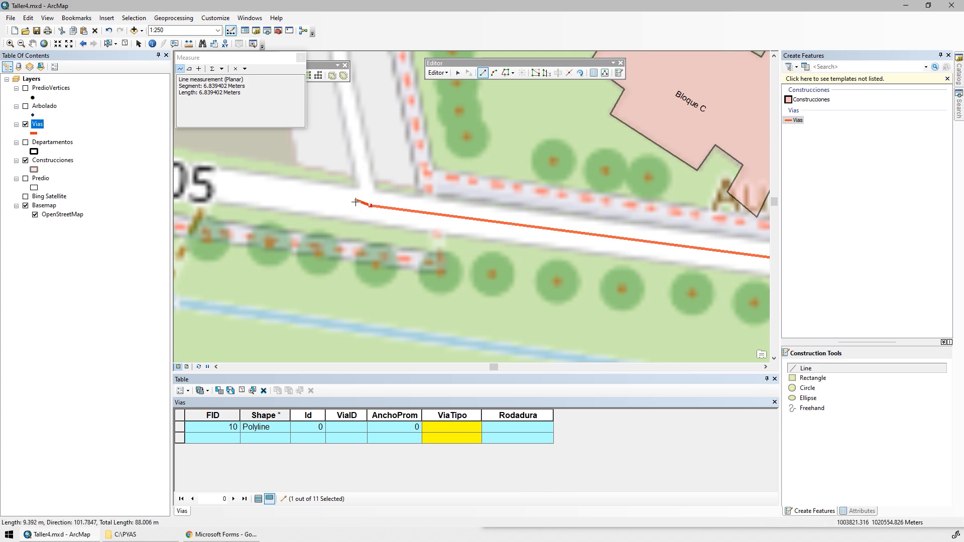
{"action": "scroll", "coordinate": [362, 195], "scroll_direction": "down", "scroll_amount": 4}
{"action": "scroll", "coordinate": [249, 174], "scroll_direction": "up", "scroll_amount": 6}
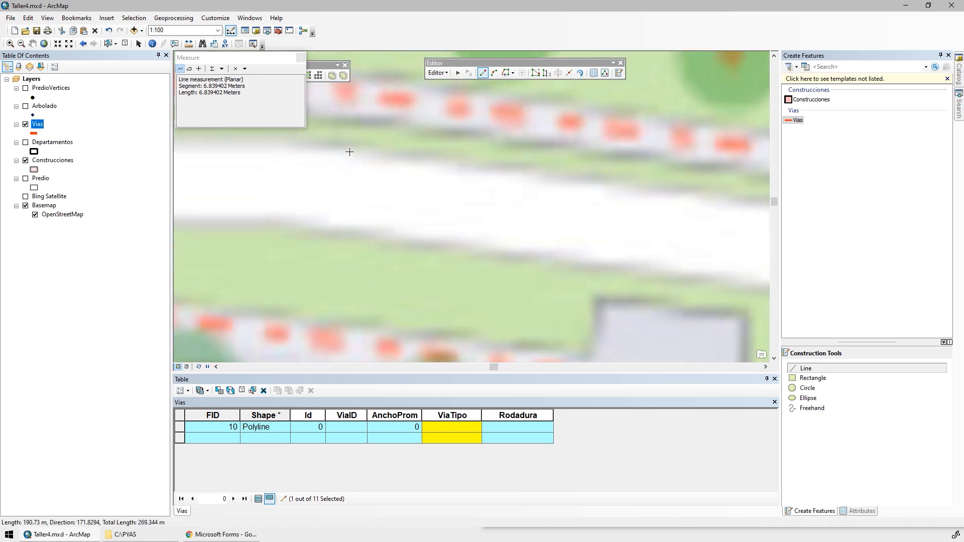
Step: Continue the Calle 205 line around the bend with two consecutive arc segments following the road's centre
{"action": "left_click", "coordinate": [493, 72]}
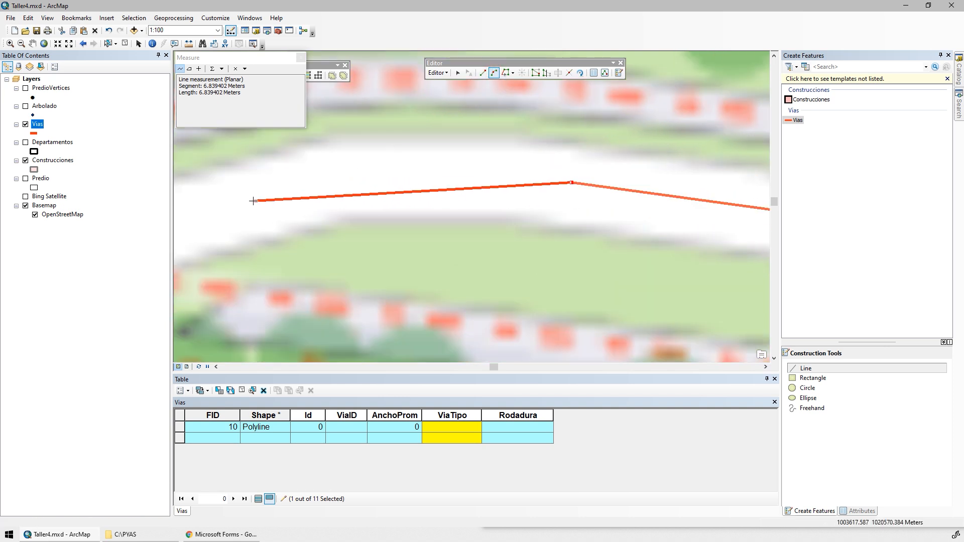
{"action": "scroll", "coordinate": [292, 205], "scroll_direction": "down", "scroll_amount": 1}
{"action": "left_click", "coordinate": [285, 200]}
{"action": "left_click", "coordinate": [327, 193]}
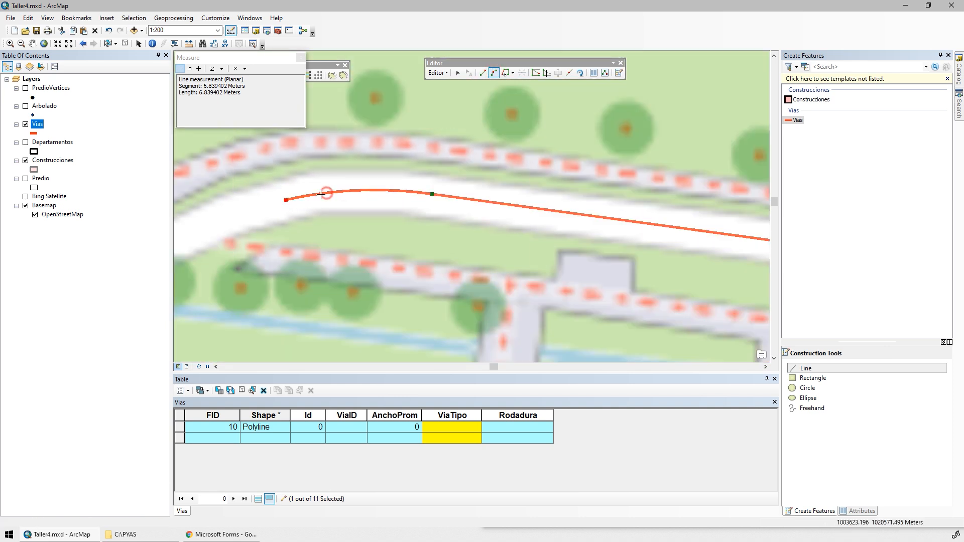
{"action": "left_click", "coordinate": [484, 74]}
{"action": "left_click_drag", "start_coordinate": [392, 201], "coordinate": [659, 170]}
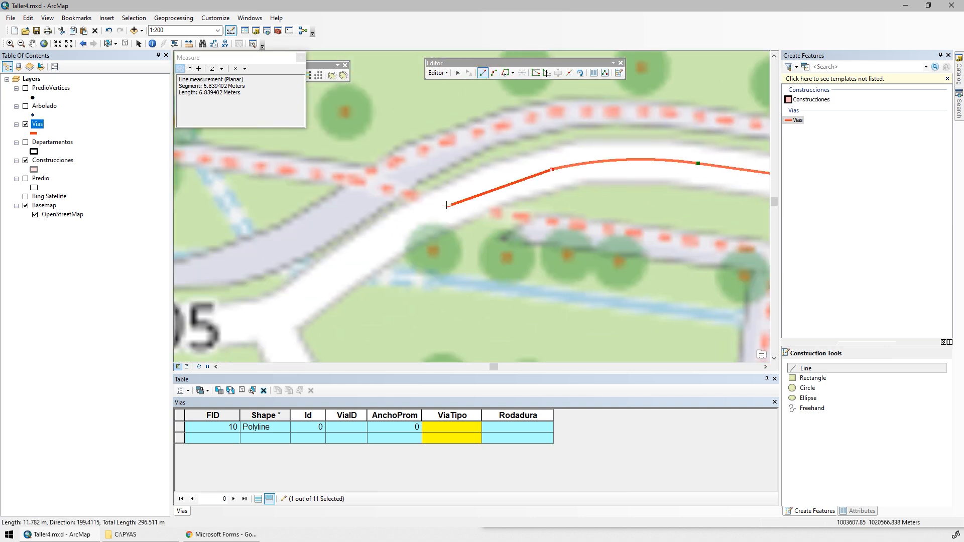
{"action": "left_click", "coordinate": [494, 73]}
{"action": "left_click", "coordinate": [396, 232]}
{"action": "left_click", "coordinate": [409, 224]}
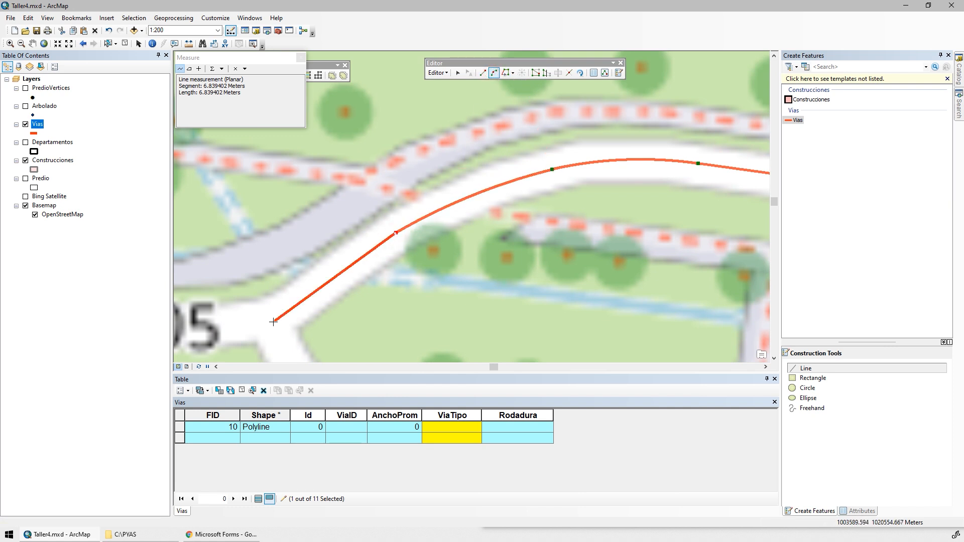
Step: Extend the Calle 205 line with straight segments through the junctions west of the bend, up to the southern fork
{"action": "left_click", "coordinate": [482, 73]}
{"action": "left_click_drag", "start_coordinate": [332, 261], "coordinate": [473, 168]}
{"action": "left_click", "coordinate": [412, 229]}
{"action": "left_click_drag", "start_coordinate": [396, 236], "coordinate": [661, 233]}
{"action": "left_click", "coordinate": [539, 225]}
{"action": "left_click", "coordinate": [395, 211]}
{"action": "left_click_drag", "start_coordinate": [277, 188], "coordinate": [416, 187]}
{"action": "left_click", "coordinate": [466, 197]}
{"action": "left_click", "coordinate": [362, 186]}
{"action": "left_click_drag", "start_coordinate": [310, 175], "coordinate": [561, 232]}
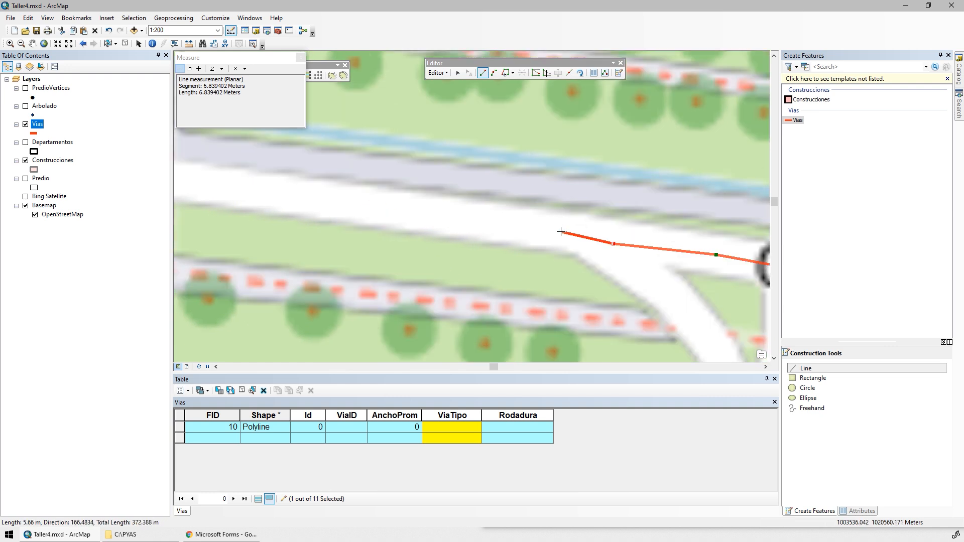
Step: Continue the line west with straight segments and finish it at the street on the campus's western edge, about 512 m in total
{"action": "left_click_drag", "start_coordinate": [355, 209], "coordinate": [505, 231]}
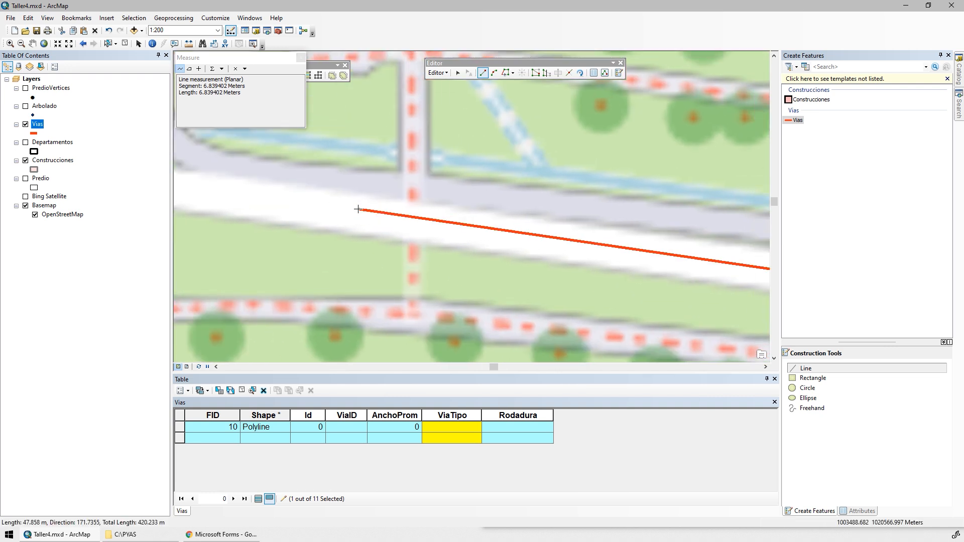
{"action": "left_click", "coordinate": [283, 203]}
{"action": "mouse_move", "coordinate": [279, 199]}
{"action": "left_mouse_down"}
{"action": "mouse_move", "coordinate": [312, 211]}
{"action": "mouse_move", "coordinate": [570, 228]}
{"action": "left_mouse_up"}
{"action": "left_click", "coordinate": [367, 203]}
{"action": "left_click_drag", "start_coordinate": [327, 198], "coordinate": [588, 236]}
{"action": "left_click_drag", "start_coordinate": [280, 196], "coordinate": [524, 226]}
{"action": "left_click", "coordinate": [427, 233]}
{"action": "double_click", "coordinate": [295, 215]}
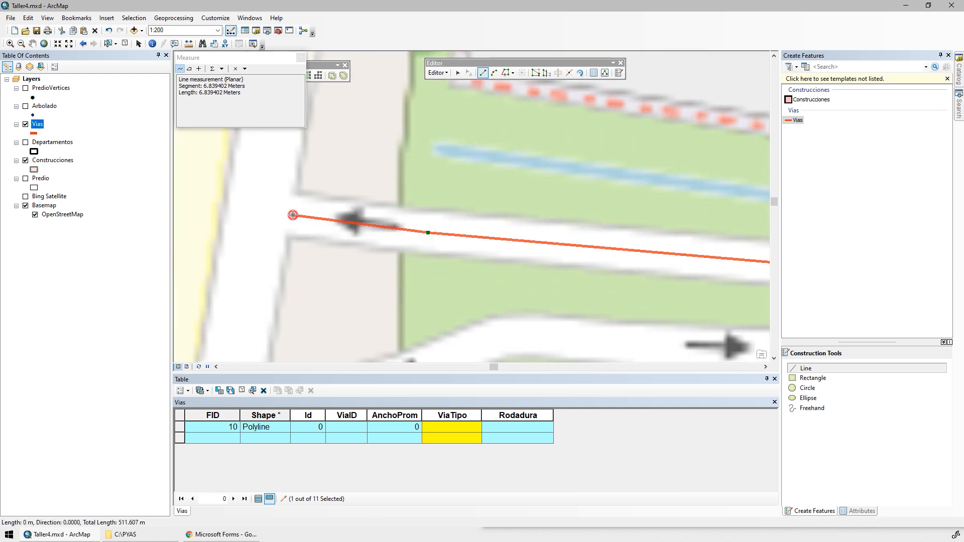
Step: Select the four new road records in the Vias table and calculate their ViaTipo as "Vehicular"
{"action": "scroll", "coordinate": [371, 240], "scroll_direction": "down", "scroll_amount": 5}
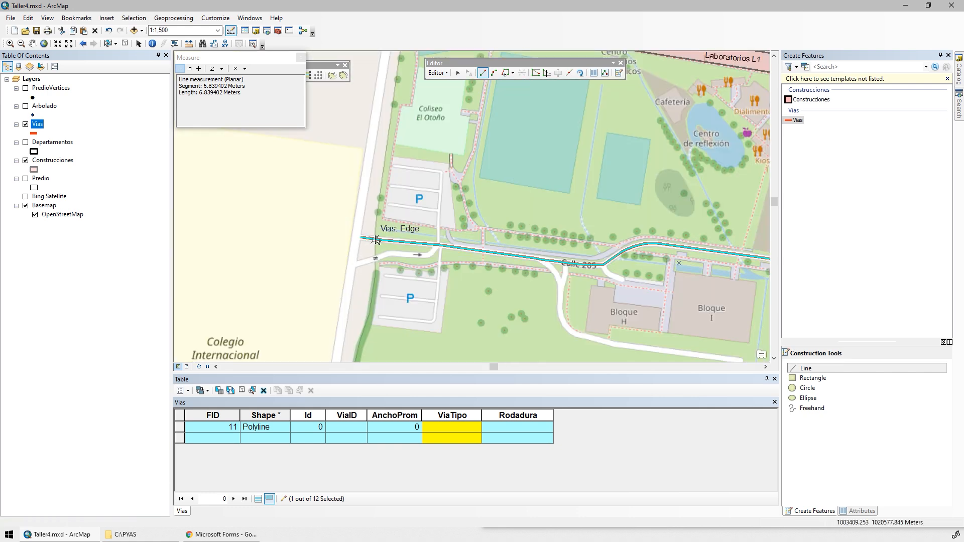
{"action": "scroll", "coordinate": [330, 216], "scroll_direction": "down", "scroll_amount": 4}
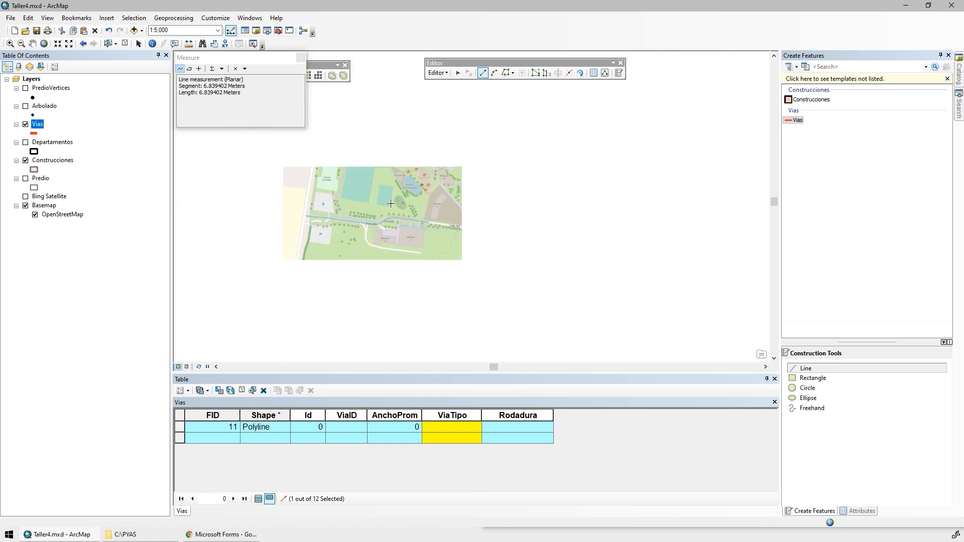
{"action": "left_click_drag", "start_coordinate": [394, 261], "coordinate": [384, 330]}
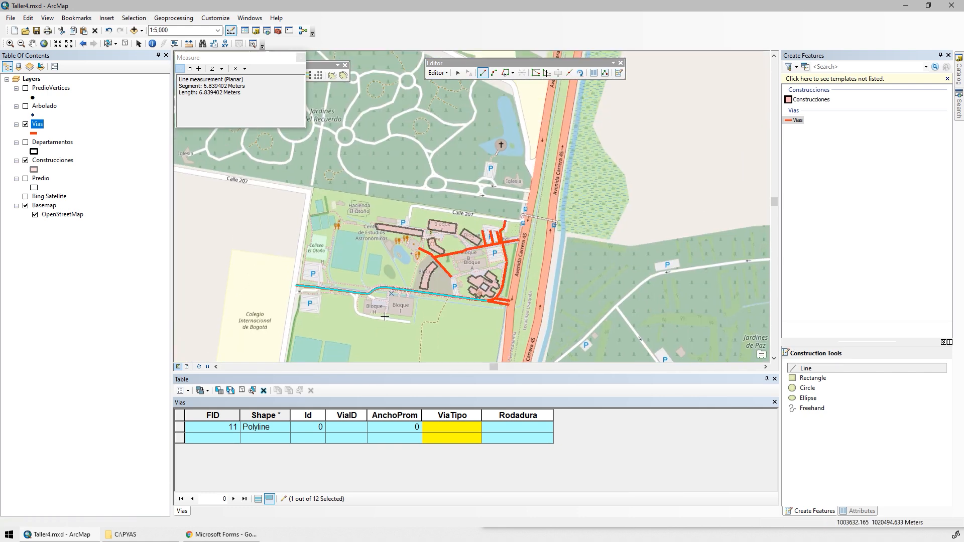
{"action": "scroll", "coordinate": [384, 316], "scroll_direction": "up", "scroll_amount": 2}
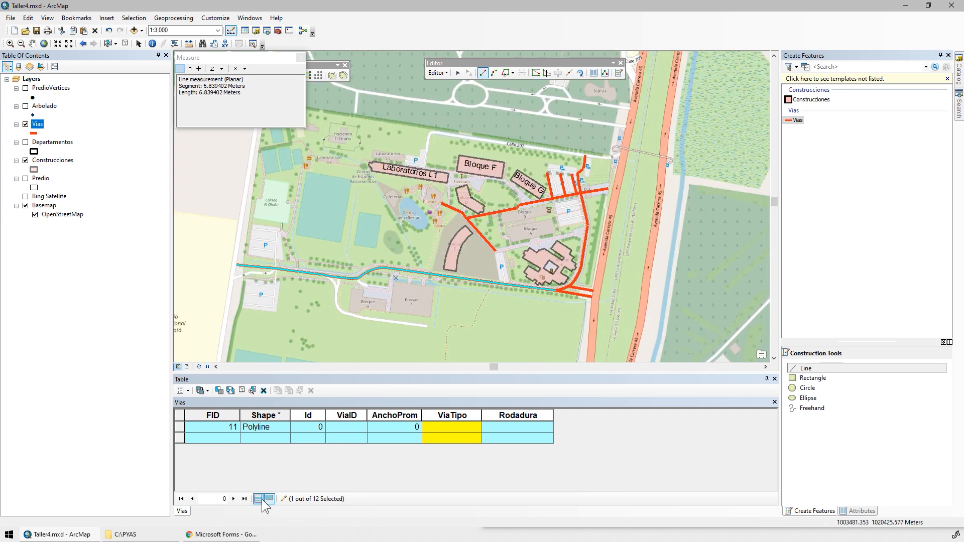
{"action": "left_click", "coordinate": [258, 498]}
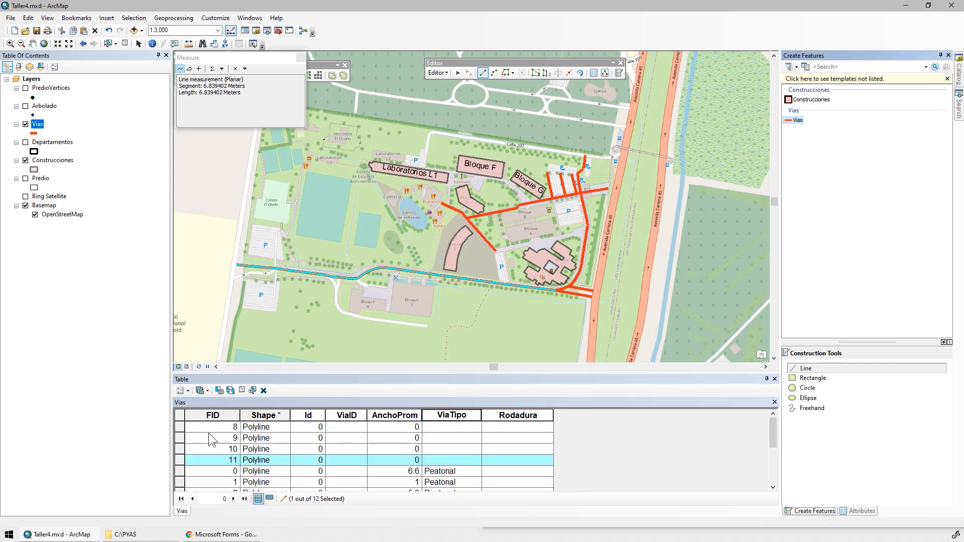
{"action": "left_click_drag", "start_coordinate": [182, 425], "coordinate": [180, 457]}
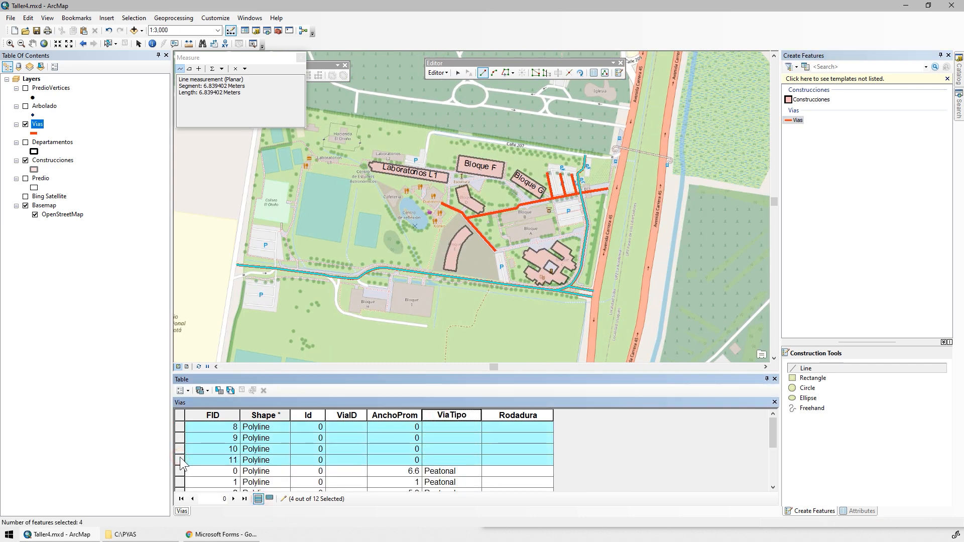
{"action": "right_click", "coordinate": [444, 415]}
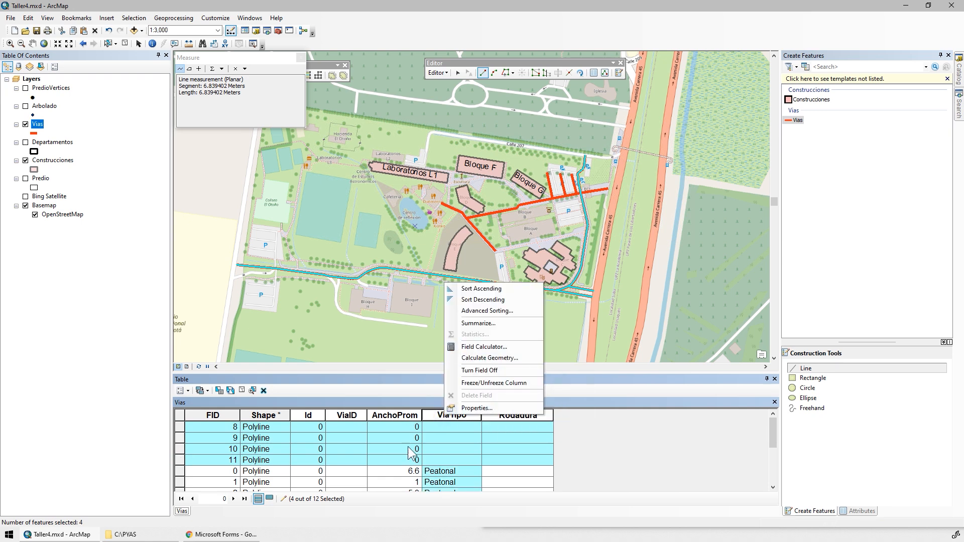
{"action": "left_click", "coordinate": [479, 348]}
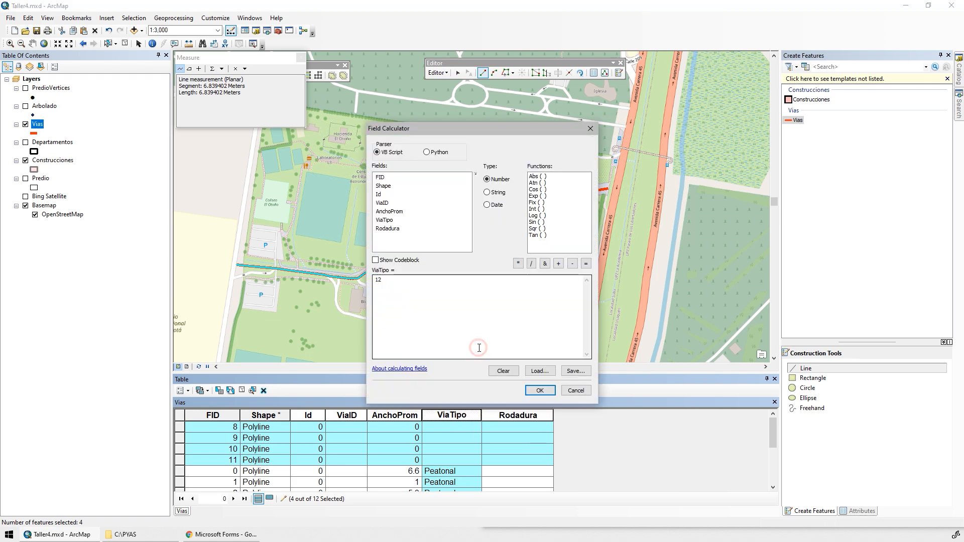
{"action": "type", "text": "\"Vehicular\""}
{"action": "left_click", "coordinate": [539, 390]}
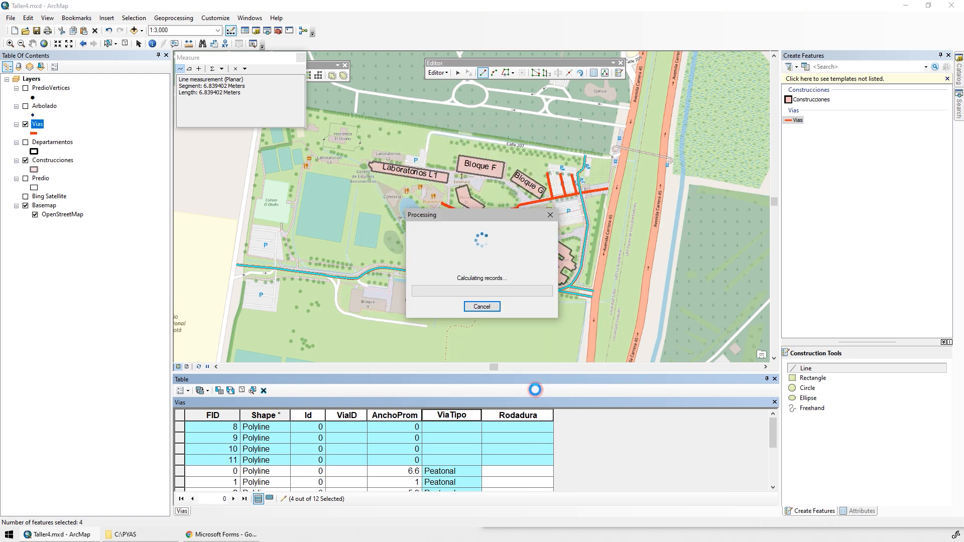
Step: Measure the width of the Calle 205 roadway beside the Auditorio
{"action": "scroll", "coordinate": [483, 275], "scroll_direction": "up", "scroll_amount": 6}
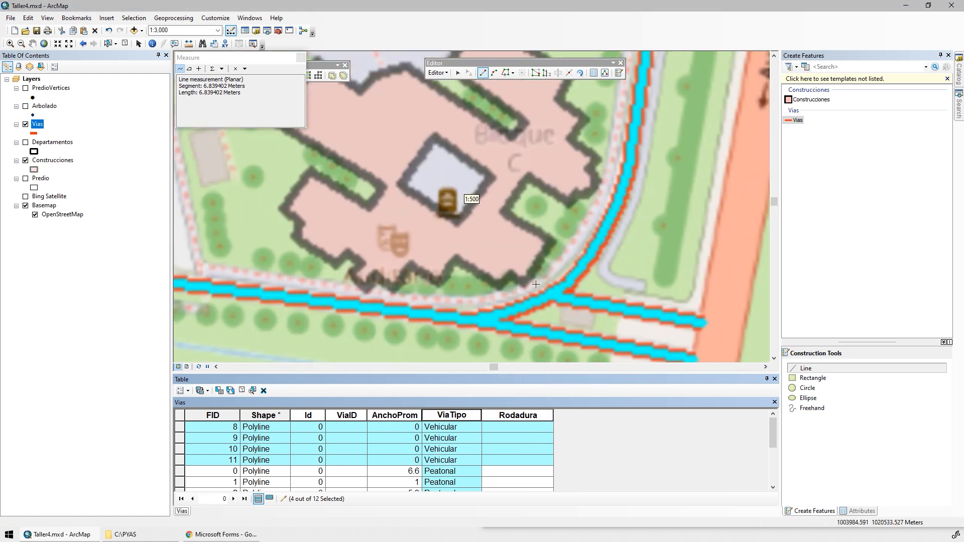
{"action": "scroll", "coordinate": [468, 279], "scroll_direction": "up", "scroll_amount": 2}
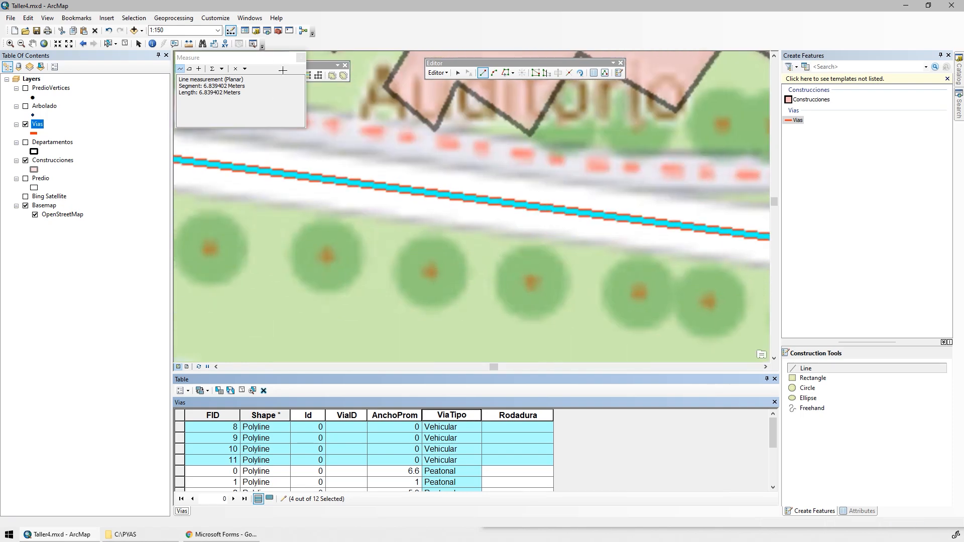
{"action": "left_click_drag", "start_coordinate": [265, 59], "coordinate": [278, 96]}
{"action": "left_click", "coordinate": [313, 95]}
{"action": "left_click", "coordinate": [189, 44]}
{"action": "left_click", "coordinate": [376, 215]}
{"action": "double_click", "coordinate": [383, 155]}
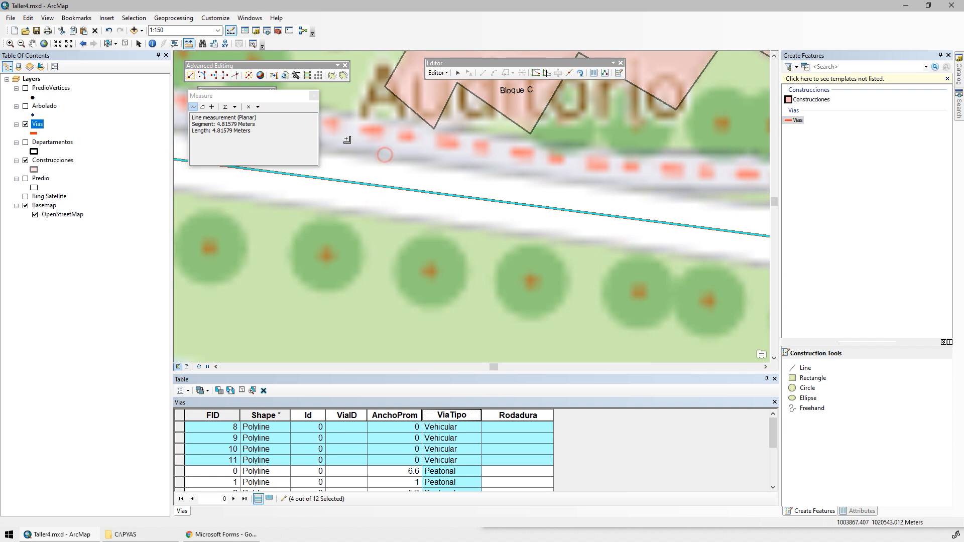
{"action": "left_click", "coordinate": [313, 94]}
Step: Calculate AnchoProm as 5 for the four selected vehicular records, then sort the table by AnchoProm ascending and enlarge it
{"action": "right_click", "coordinate": [392, 416]}
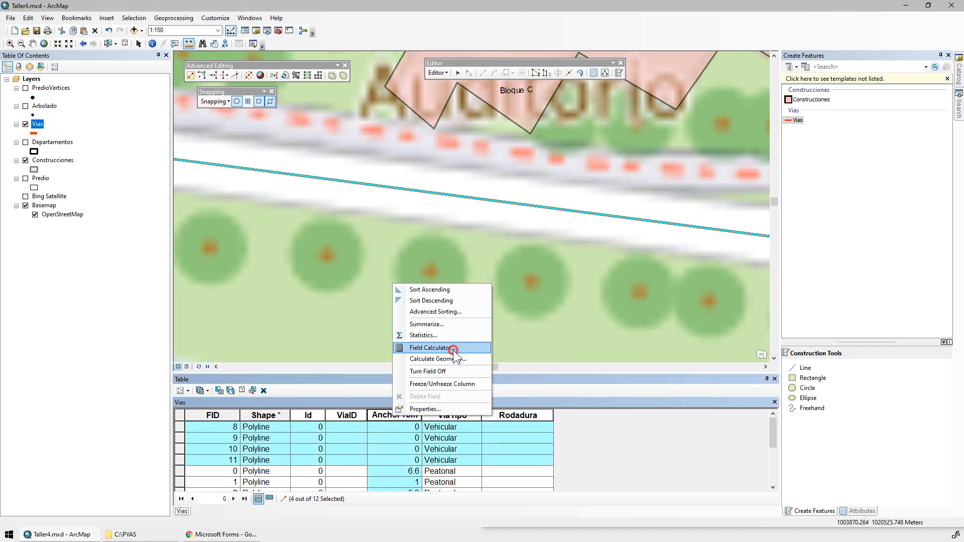
{"action": "left_click", "coordinate": [430, 347]}
{"action": "type", "text": "5"}
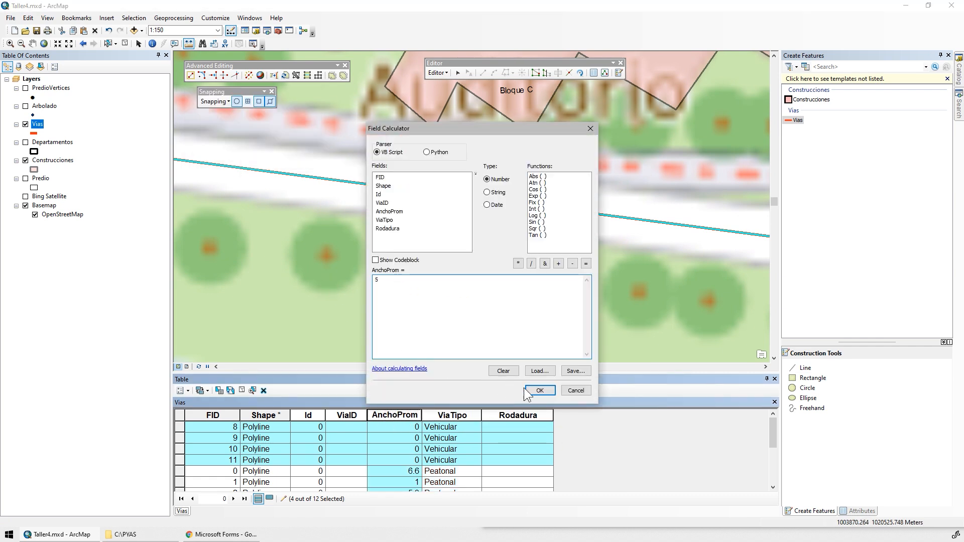
{"action": "left_click", "coordinate": [536, 390]}
{"action": "double_click", "coordinate": [388, 415]}
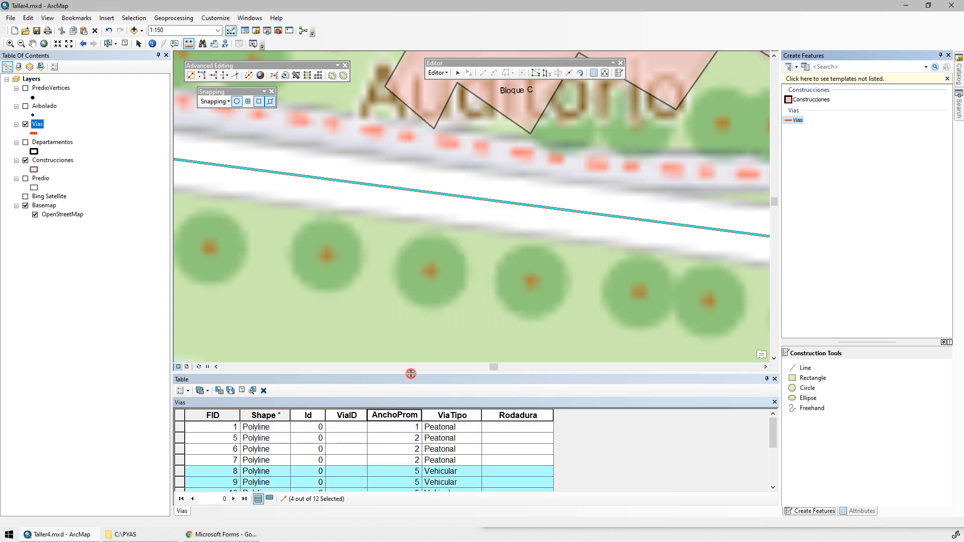
{"action": "left_click_drag", "start_coordinate": [411, 374], "coordinate": [397, 272]}
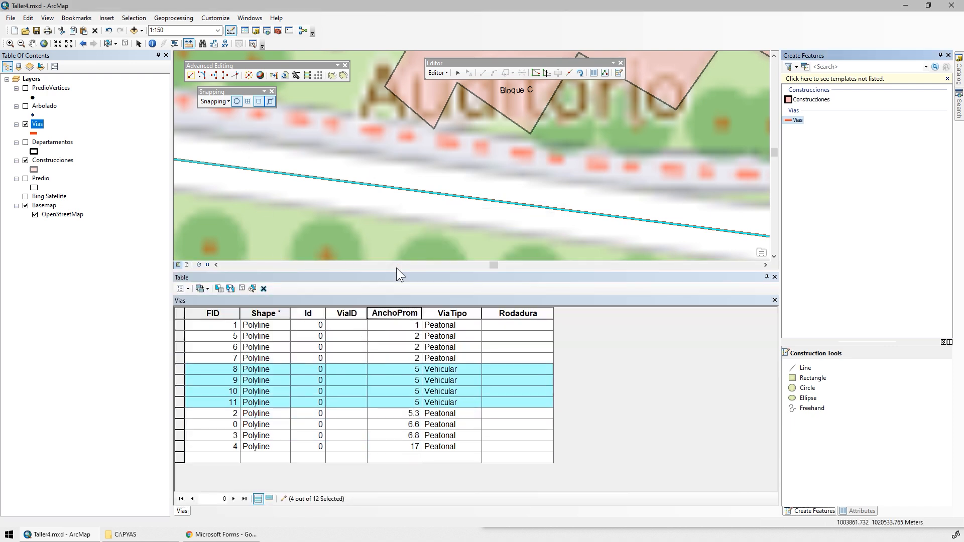
Step: Clear the selected road records and sort the Vias table by FID in ascending order
{"action": "left_click", "coordinate": [125, 44]}
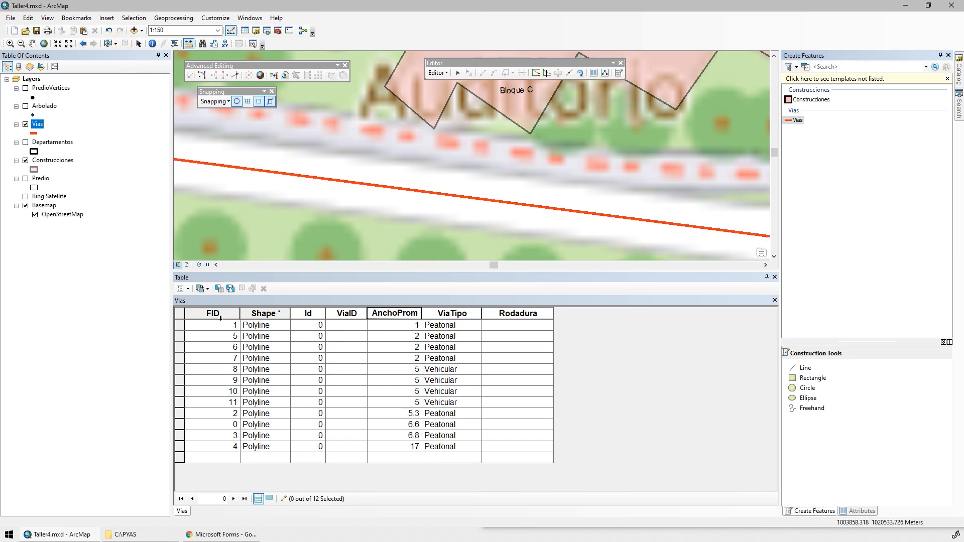
{"action": "left_click", "coordinate": [216, 314]}
{"action": "left_click", "coordinate": [310, 314]}
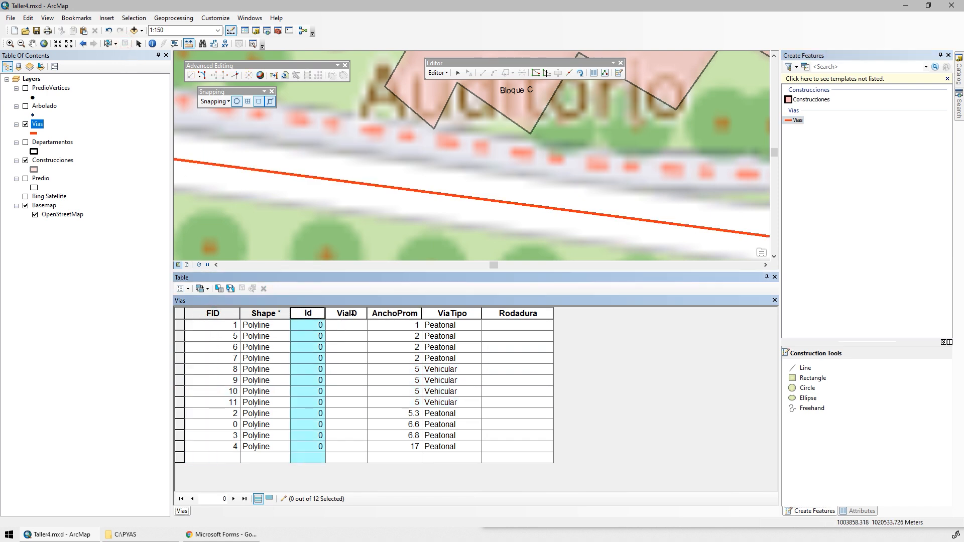
{"action": "left_click", "coordinate": [352, 315]}
{"action": "double_click", "coordinate": [220, 313]}
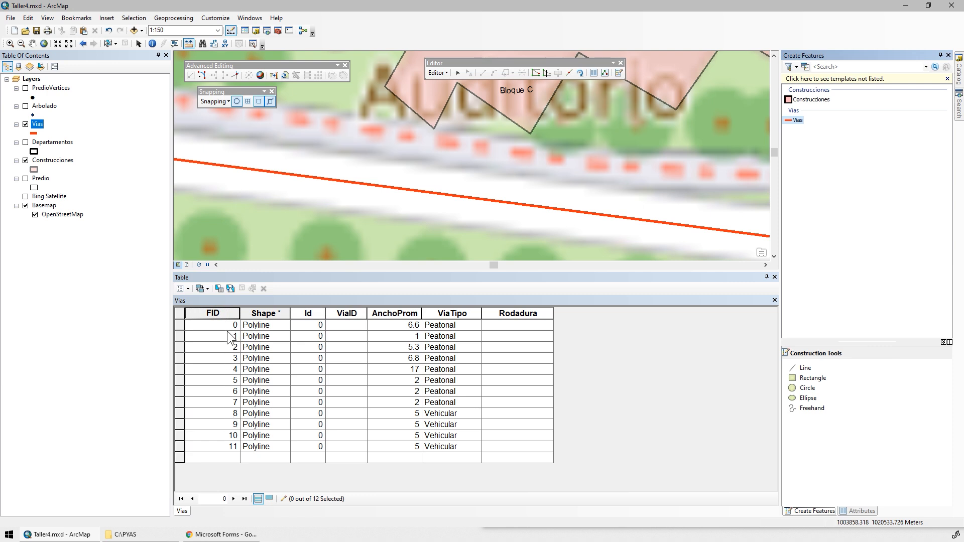
Step: Calculate the ViaID field as [FID]+1 for all Vias records
{"action": "left_click", "coordinate": [350, 314]}
{"action": "right_click", "coordinate": [351, 316]}
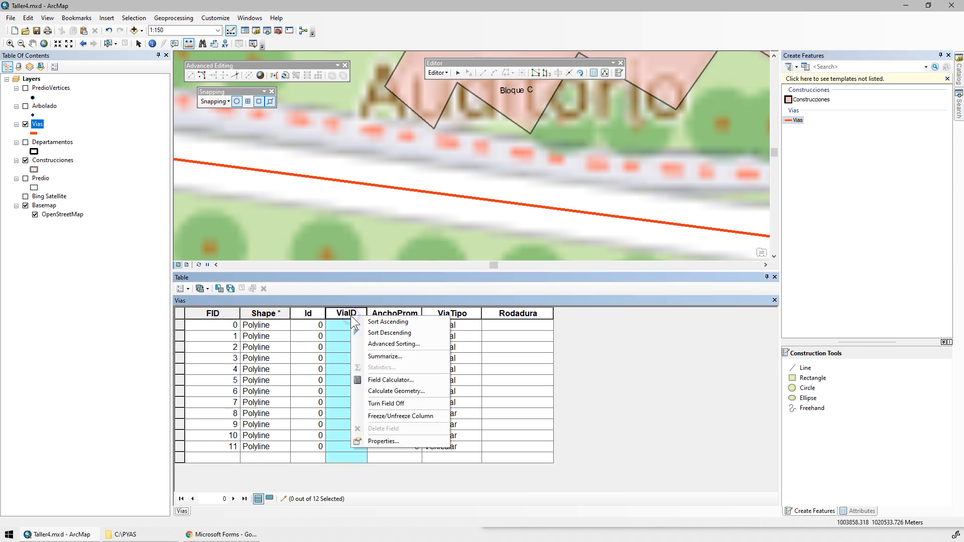
{"action": "left_click", "coordinate": [390, 380]}
{"action": "left_click", "coordinate": [378, 280]}
{"action": "key", "text": "BackSpace"}
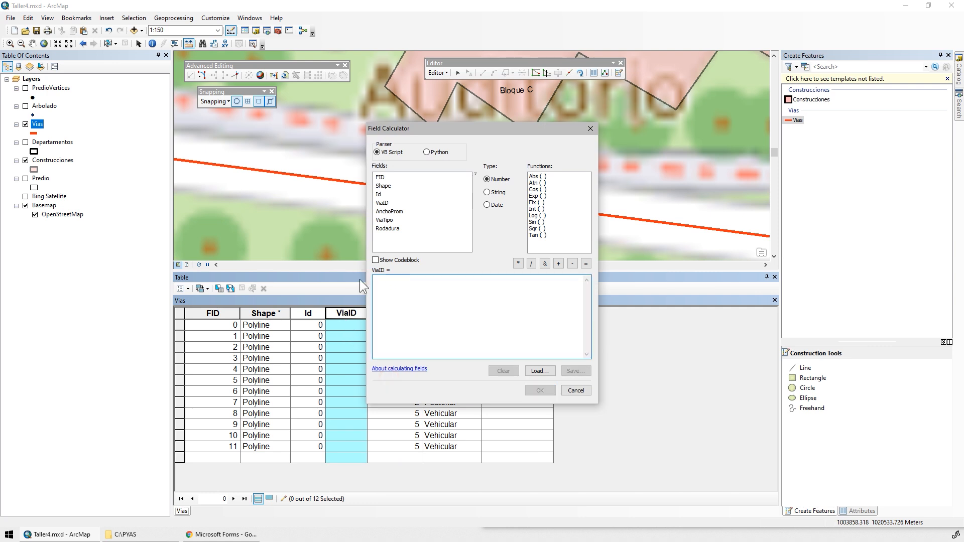
{"action": "double_click", "coordinate": [380, 179]}
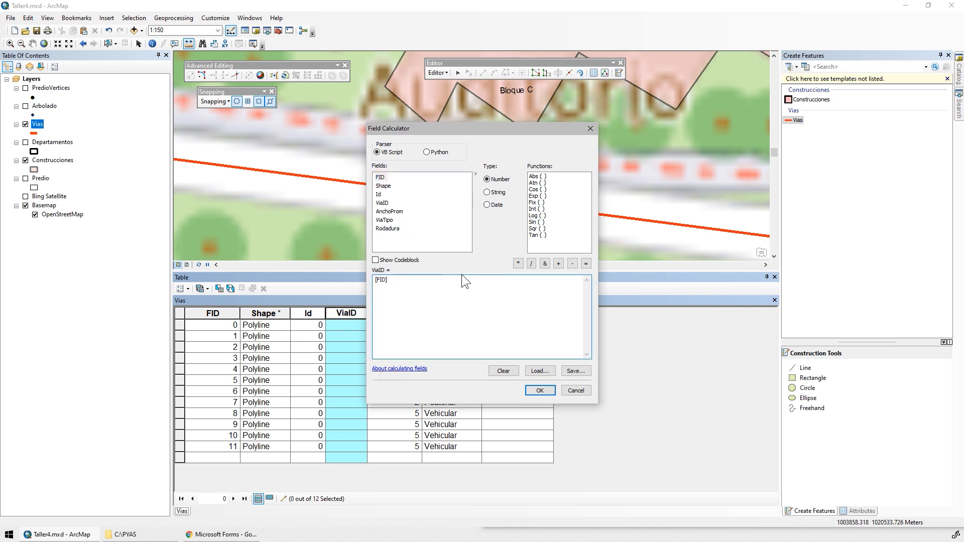
{"action": "type", "text": "+1"}
{"action": "left_click_drag", "start_coordinate": [424, 132], "coordinate": [524, 138]}
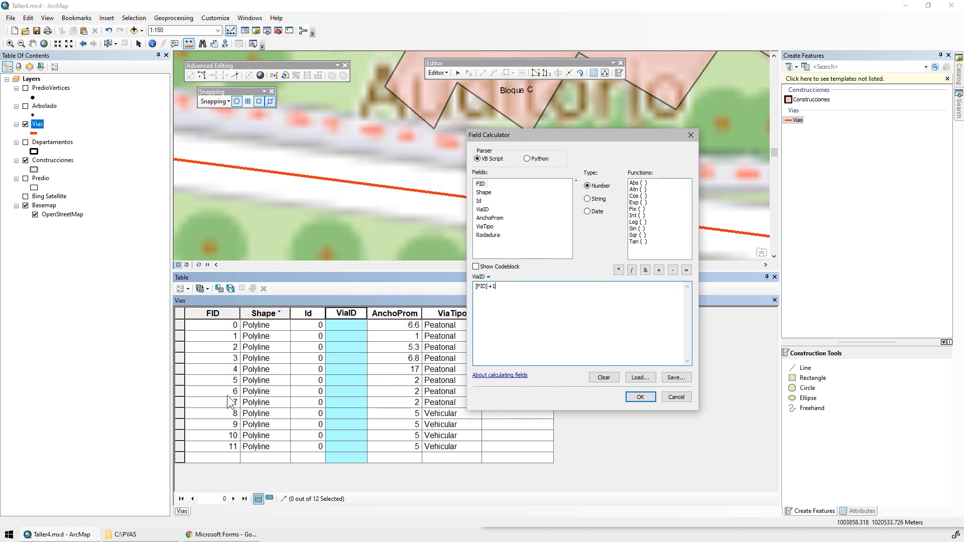
{"action": "left_click", "coordinate": [636, 396]}
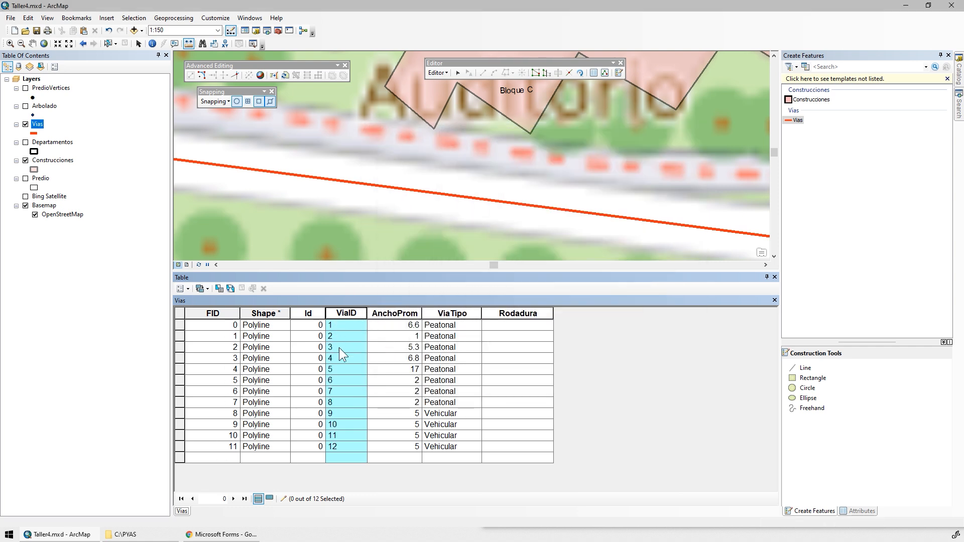
Step: Check the standardized Rodadura values in question 7 of the Taller Individual 4 form in the browser, then return to ArcMap
{"action": "left_click", "coordinate": [502, 312]}
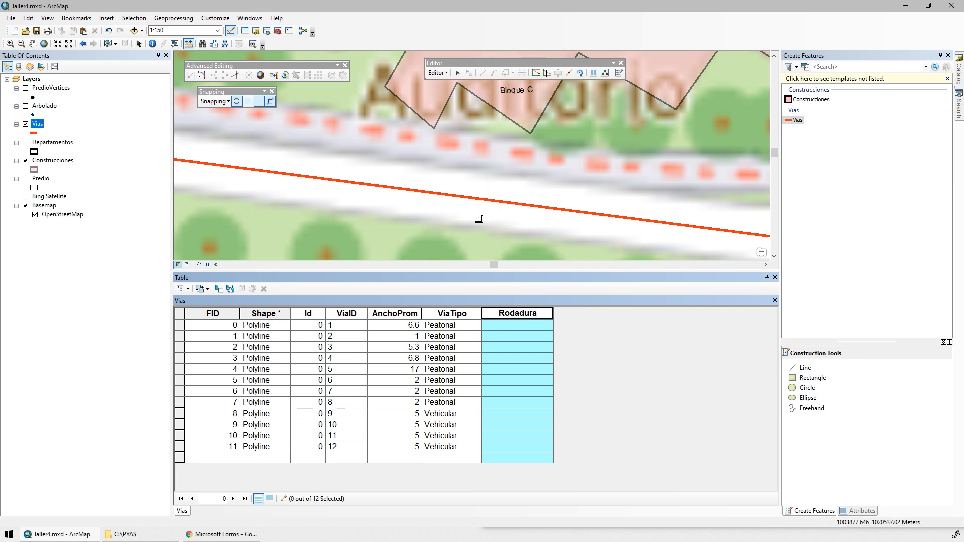
{"action": "left_click", "coordinate": [211, 534]}
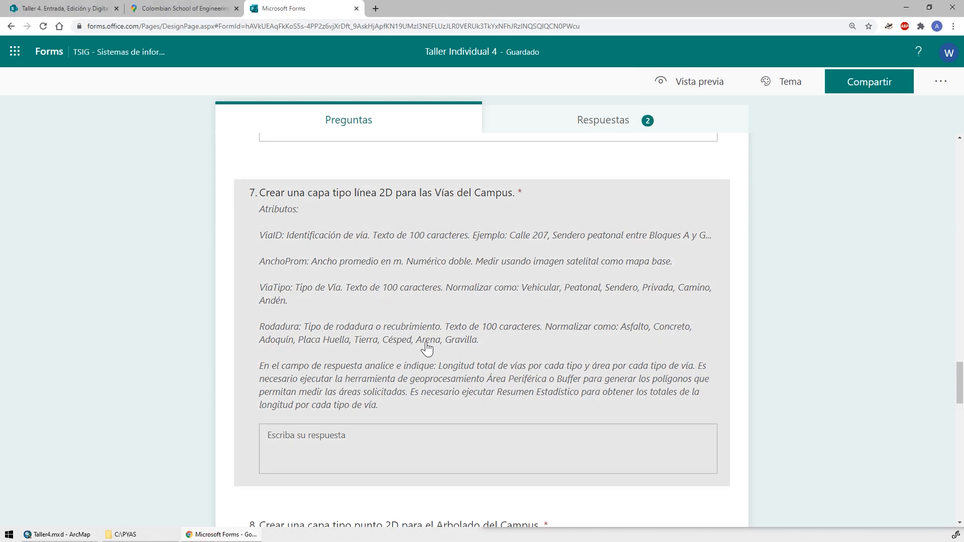
{"action": "key", "text": "alt+Tab"}
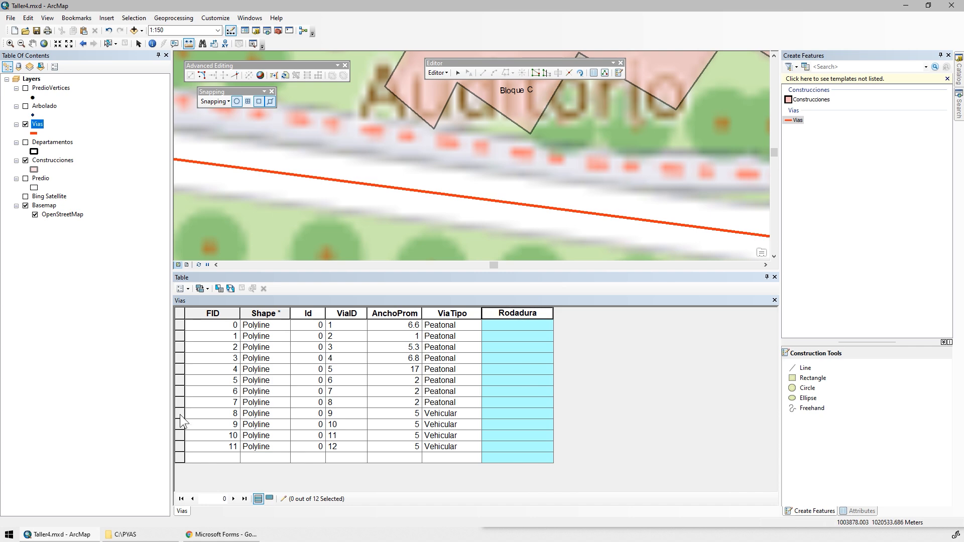
Step: Select the four vehicular records, hide the Basemap group, enlarge the map area and show only the selected records in the table
{"action": "left_click_drag", "start_coordinate": [180, 414], "coordinate": [179, 446]}
{"action": "scroll", "coordinate": [407, 150], "scroll_direction": "up", "scroll_amount": 1}
{"action": "scroll", "coordinate": [407, 150], "scroll_direction": "up", "scroll_amount": 4}
{"action": "left_click_drag", "start_coordinate": [455, 163], "coordinate": [497, 238]}
{"action": "scroll", "coordinate": [498, 234], "scroll_direction": "up", "scroll_amount": 3}
{"action": "left_click", "coordinate": [25, 206]}
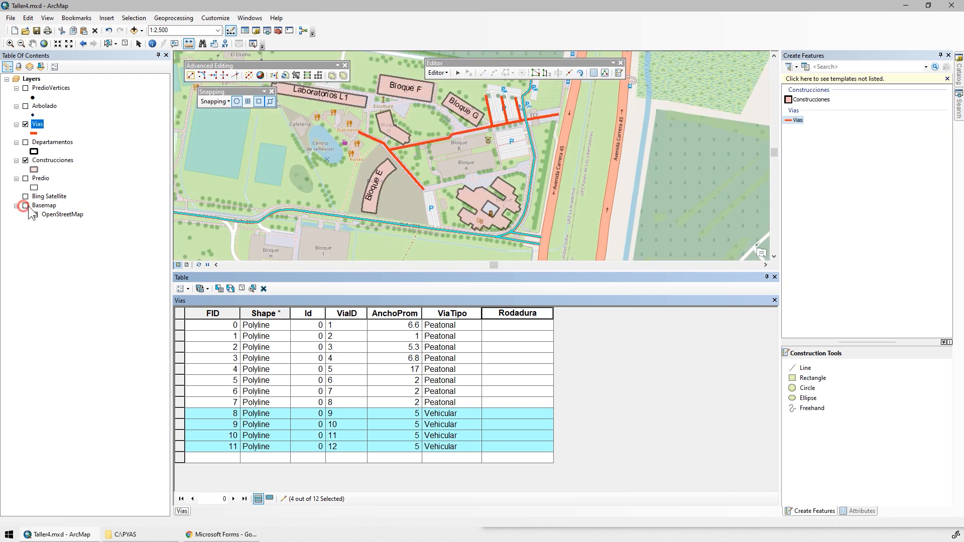
{"action": "left_click_drag", "start_coordinate": [541, 271], "coordinate": [542, 349]}
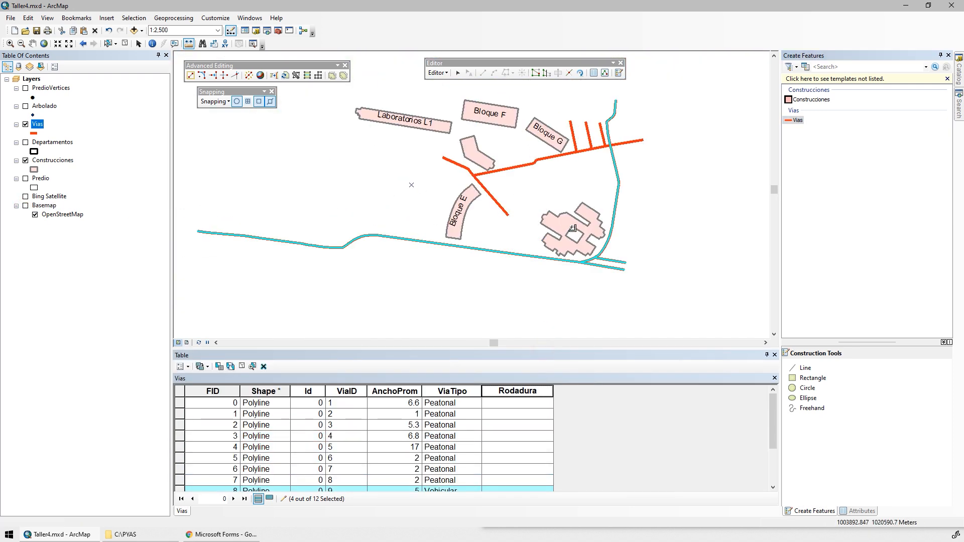
{"action": "left_click", "coordinate": [270, 499]}
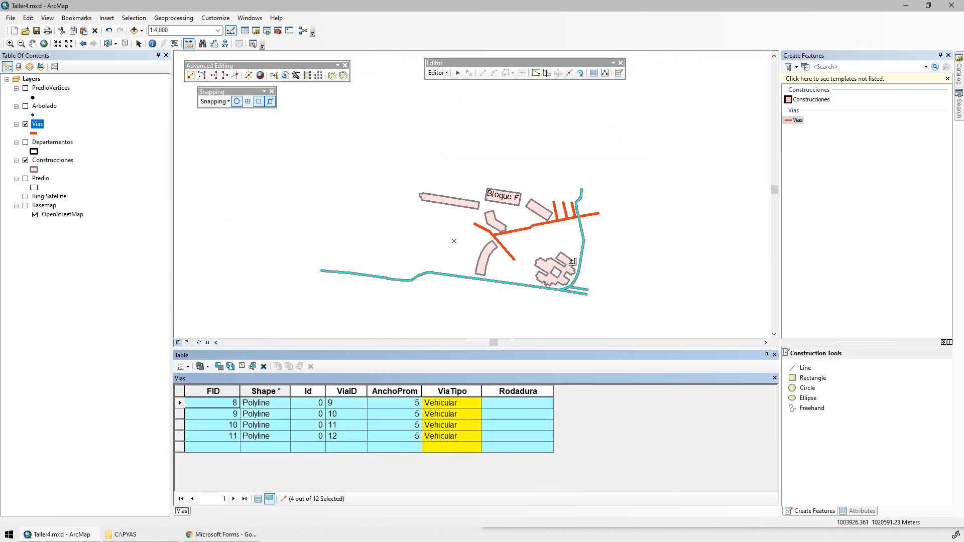
Step: Calculate Rodadura as "Asfalto" for the four selected vehicular records
{"action": "right_click", "coordinate": [503, 392]}
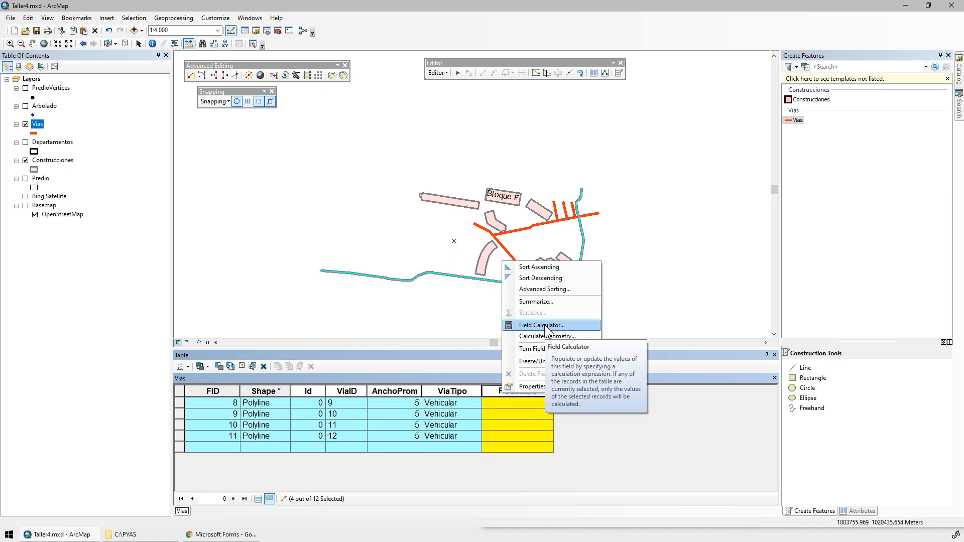
{"action": "left_click", "coordinate": [544, 325]}
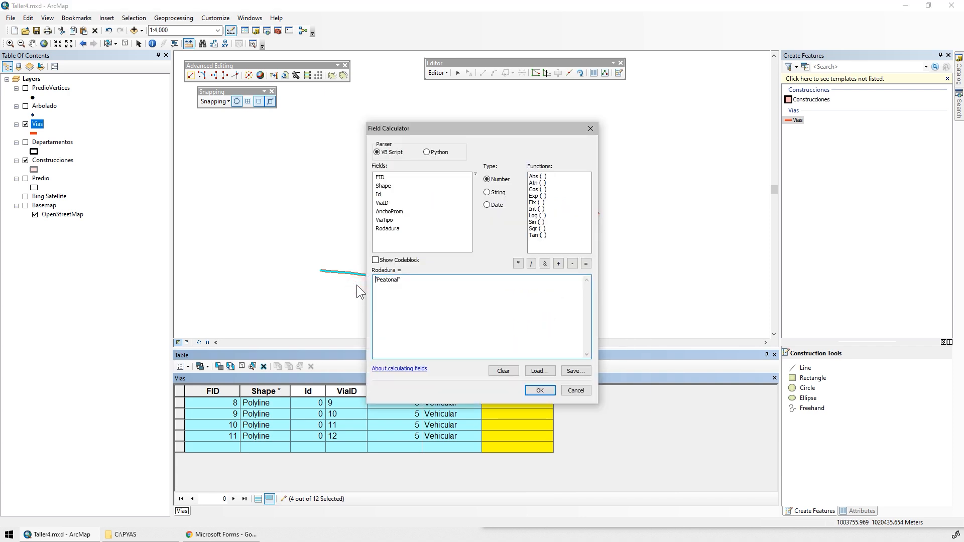
{"action": "type", "text": "\"Asfalto\""}
{"action": "left_click", "coordinate": [536, 391]}
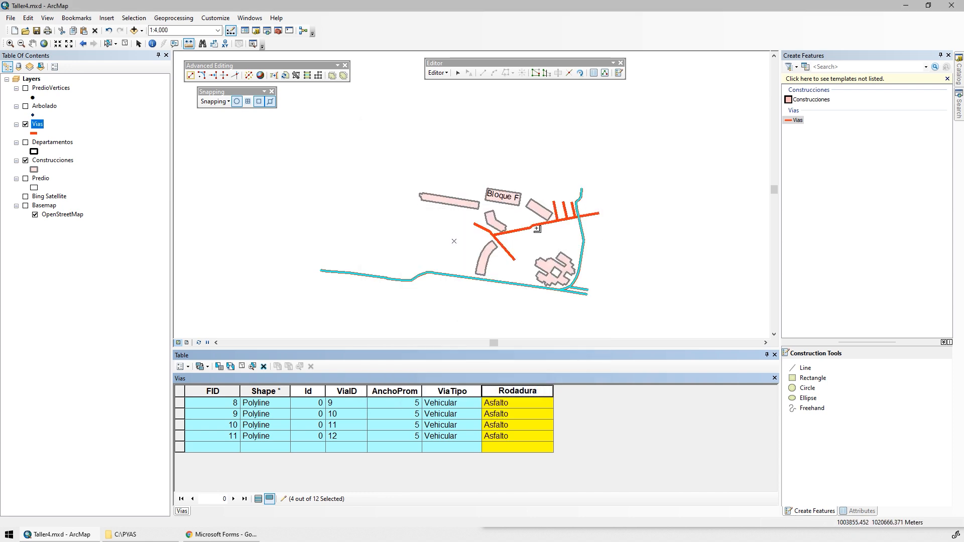
Step: Select the five connected main pedestrian lines between Bloques D, E and G on the map and calculate their Rodadura as "Adoquín"
{"action": "scroll", "coordinate": [515, 242], "scroll_direction": "up", "scroll_amount": 3}
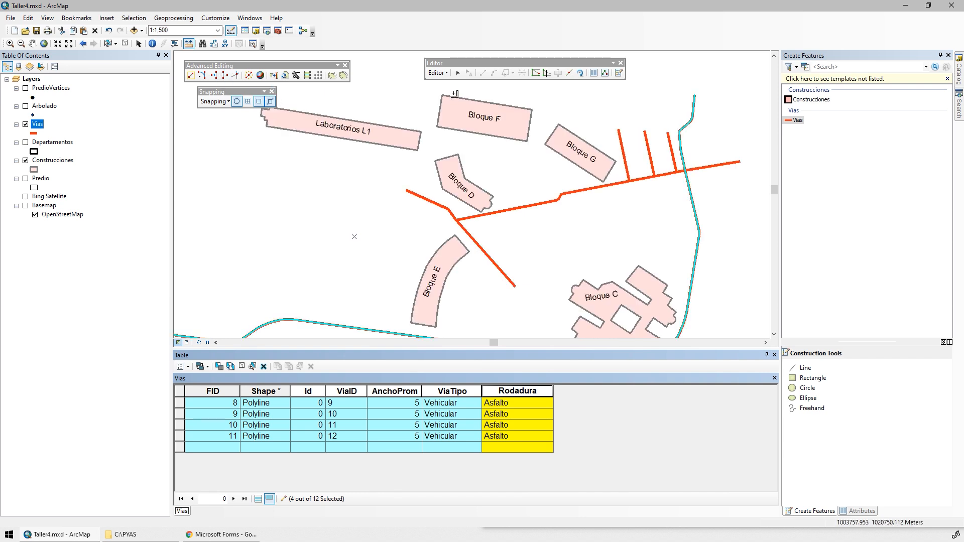
{"action": "left_click", "coordinate": [458, 73]}
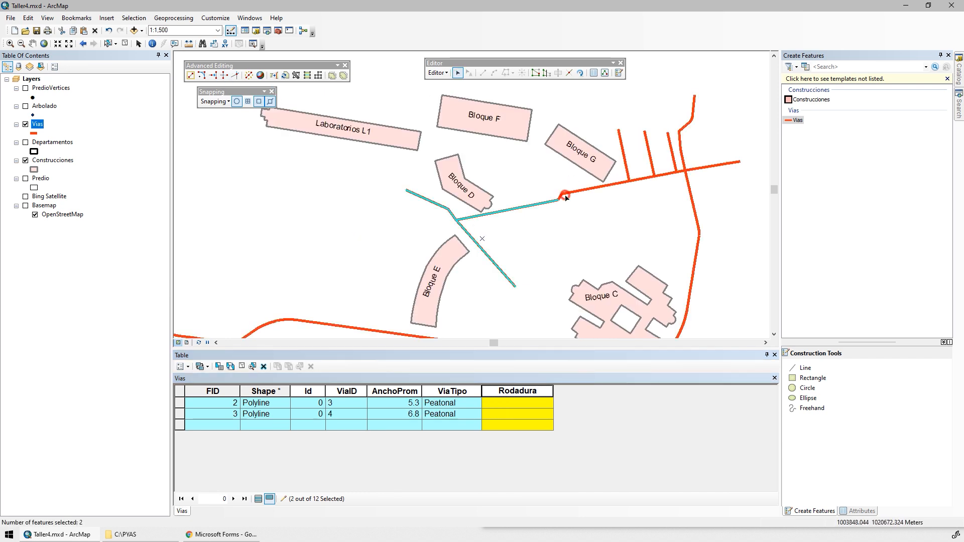
{"action": "left_click", "coordinate": [567, 193], "text": "shift"}
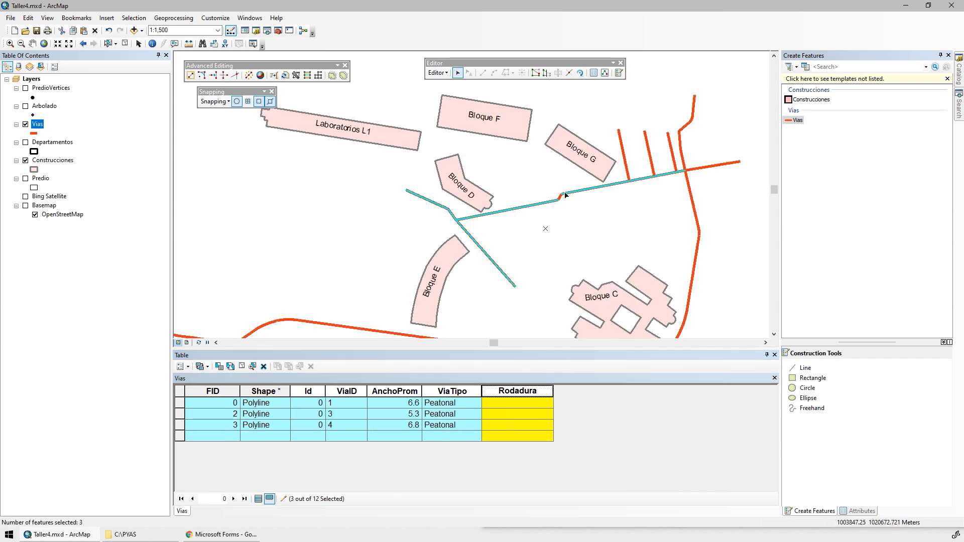
{"action": "left_click", "coordinate": [559, 198], "text": "shift"}
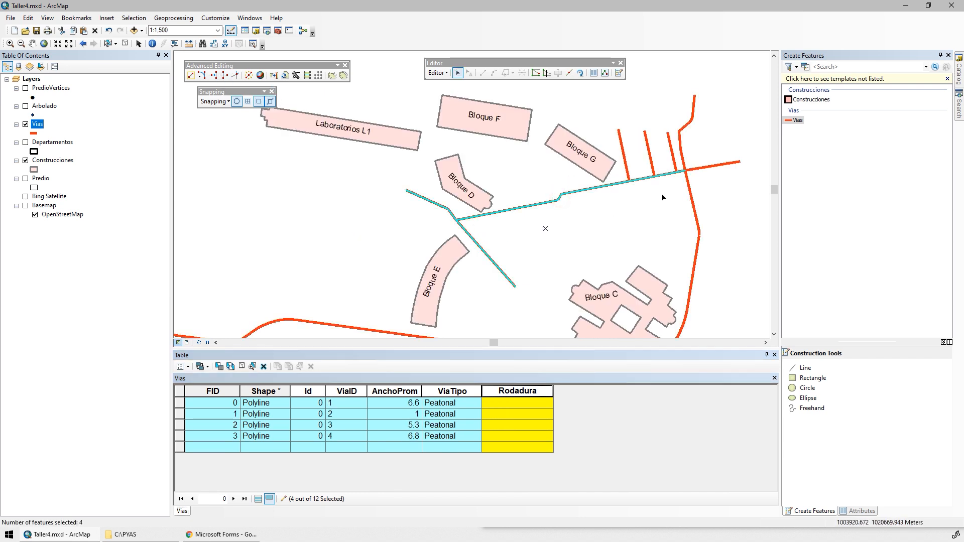
{"action": "left_click", "coordinate": [713, 166], "text": "shift"}
{"action": "right_click", "coordinate": [507, 390]}
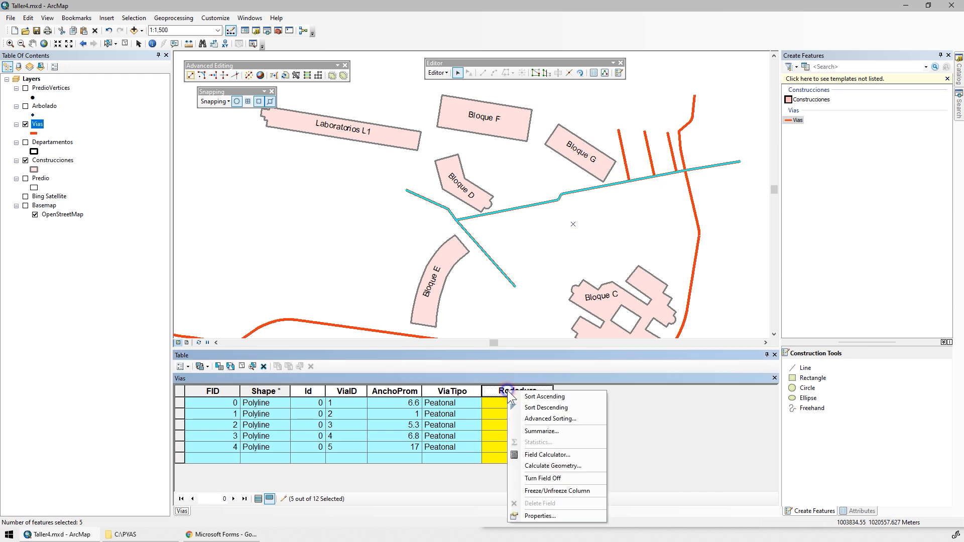
{"action": "left_click", "coordinate": [527, 450]}
{"action": "double_click", "coordinate": [419, 282]}
{"action": "type", "text": "Adoqu"}
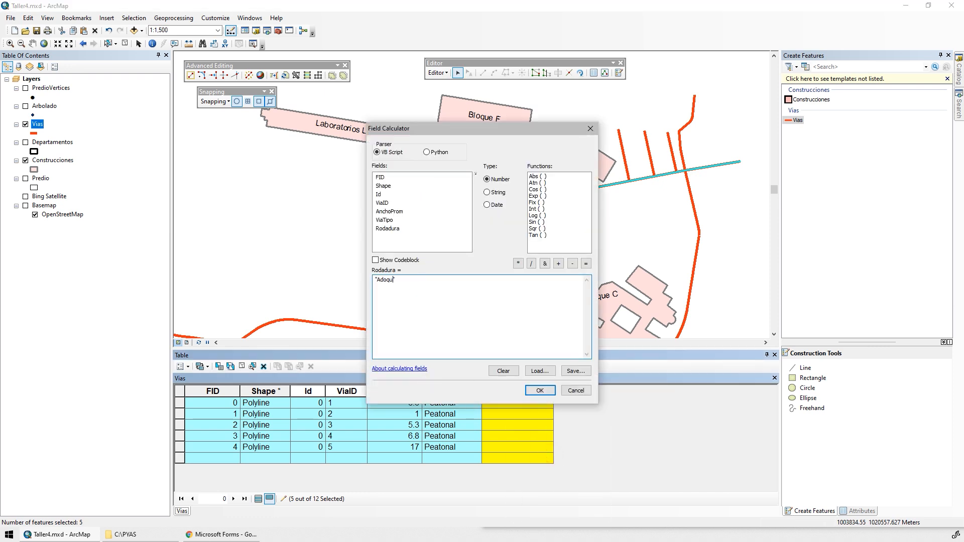
{"action": "left_click", "coordinate": [540, 391]}
Step: Select the three short parallel paths east of Bloque G, check the form's surface options, and calculate their Rodadura as "Concreto"
{"action": "left_click_drag", "start_coordinate": [673, 126], "coordinate": [611, 159]}
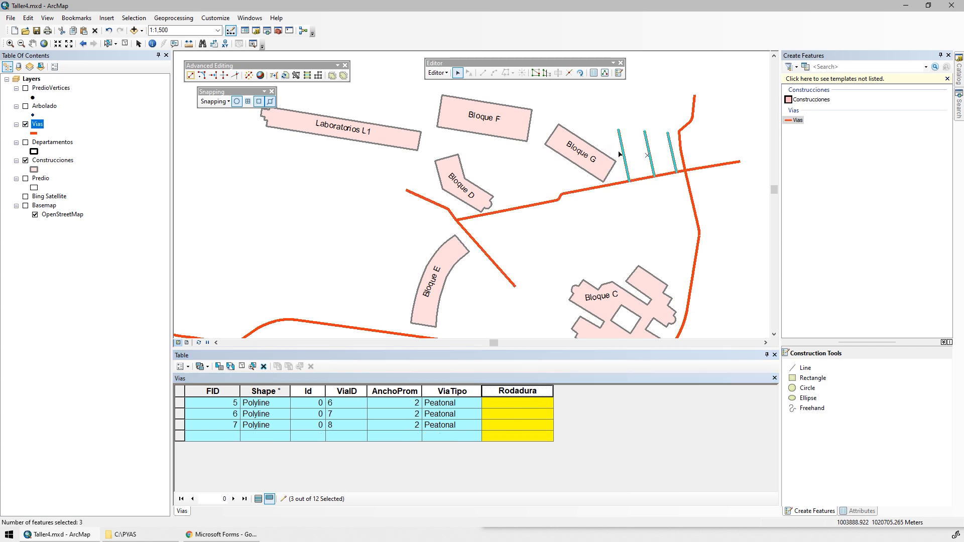
{"action": "right_click", "coordinate": [512, 390]}
{"action": "left_click", "coordinate": [228, 535]}
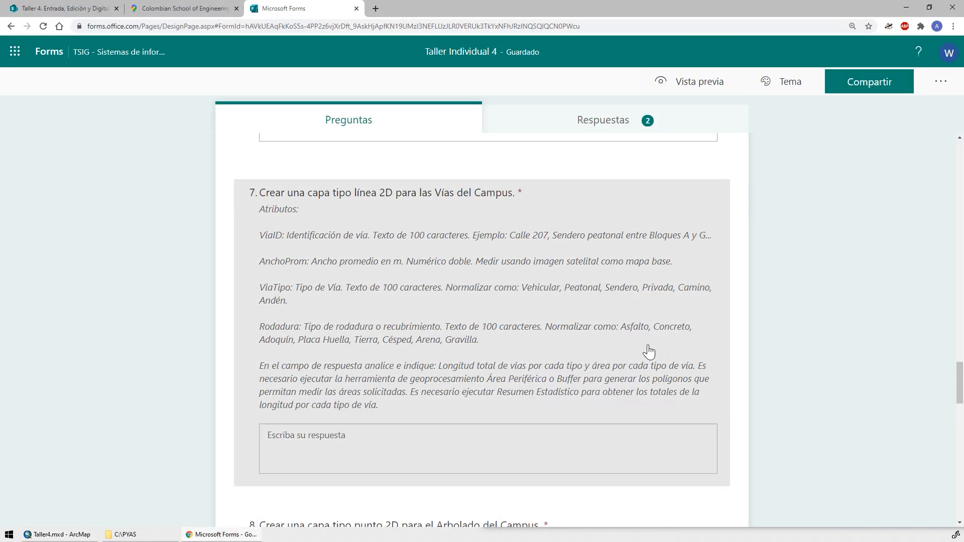
{"action": "key", "text": "alt+Tab"}
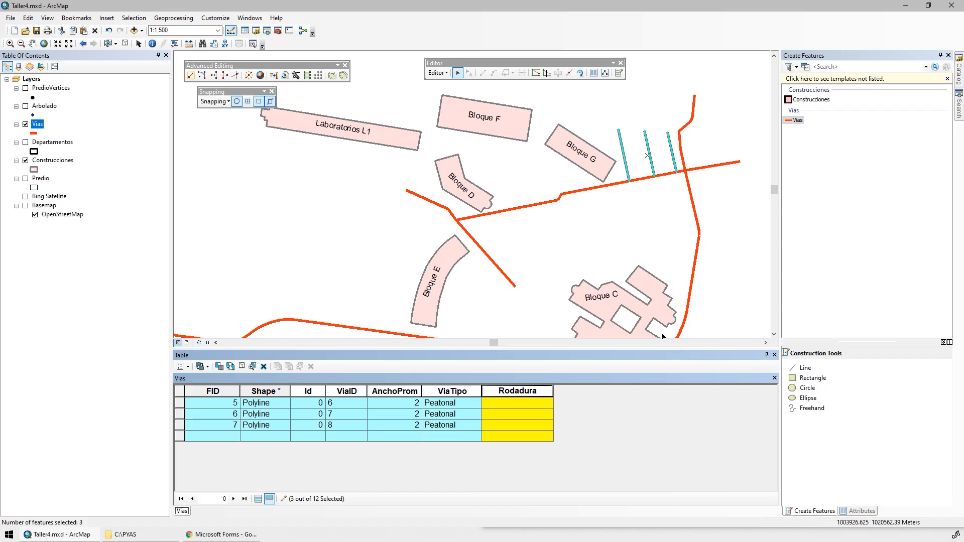
{"action": "right_click", "coordinate": [514, 390]}
{"action": "left_click", "coordinate": [573, 456]}
{"action": "left_click", "coordinate": [452, 298]}
{"action": "type", "text": "Concreto"}
{"action": "left_click", "coordinate": [531, 388]}
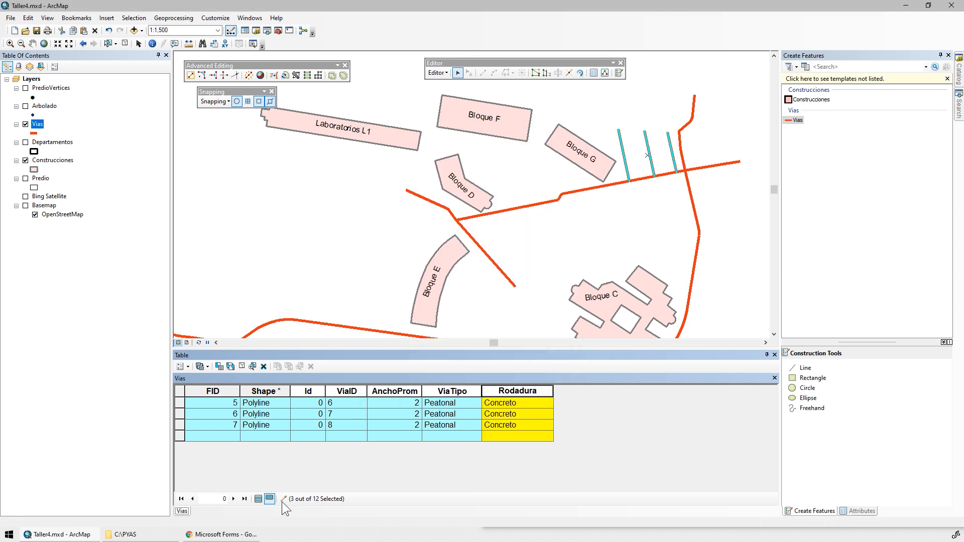
Step: Show all Vias records in the table and sort them by ViaID in descending order
{"action": "left_click", "coordinate": [255, 498]}
{"action": "double_click", "coordinate": [348, 390]}
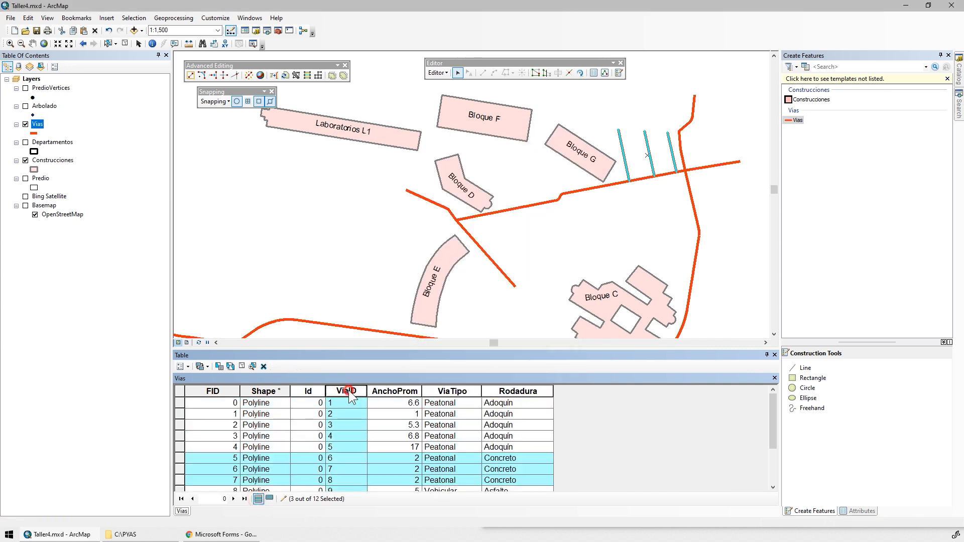
{"action": "double_click", "coordinate": [348, 390]}
Step: Stop editing with the edits saved and delete the Id field from the Vias table
{"action": "left_click", "coordinate": [306, 390]}
{"action": "right_click", "coordinate": [306, 390]}
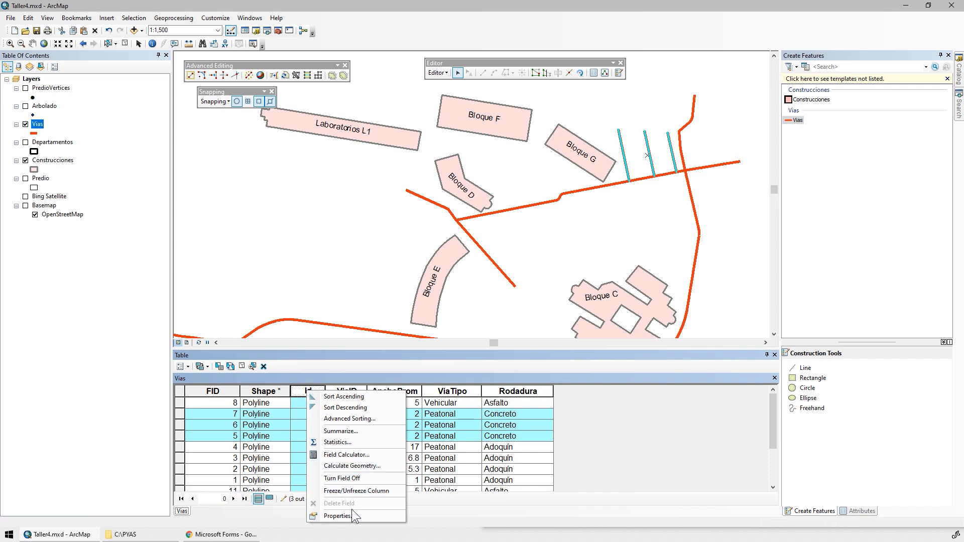
{"action": "left_click", "coordinate": [443, 73]}
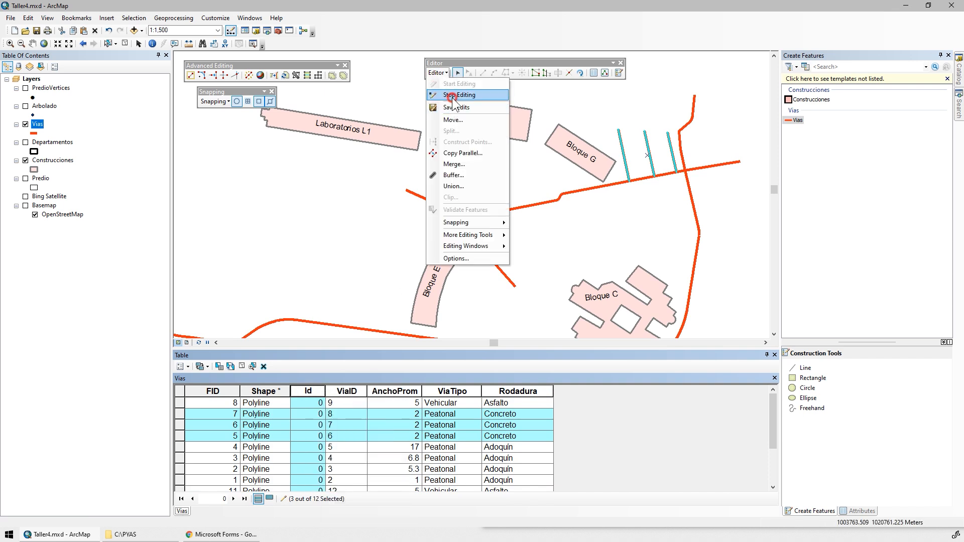
{"action": "left_click", "coordinate": [452, 98]}
{"action": "left_click", "coordinate": [446, 297]}
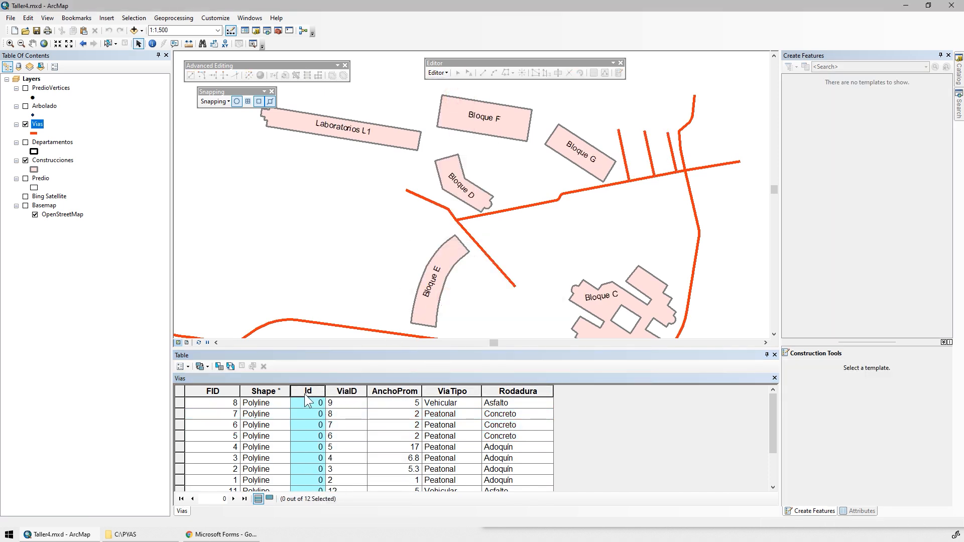
{"action": "right_click", "coordinate": [304, 392]}
{"action": "left_click", "coordinate": [341, 375]}
{"action": "left_click", "coordinate": [499, 307]}
Step: Review the ViaID, AnchoProm, ViaTipo and Rodadura columns, sorting the table by ViaID and finally by AnchoProm ascending
{"action": "left_click", "coordinate": [312, 391]}
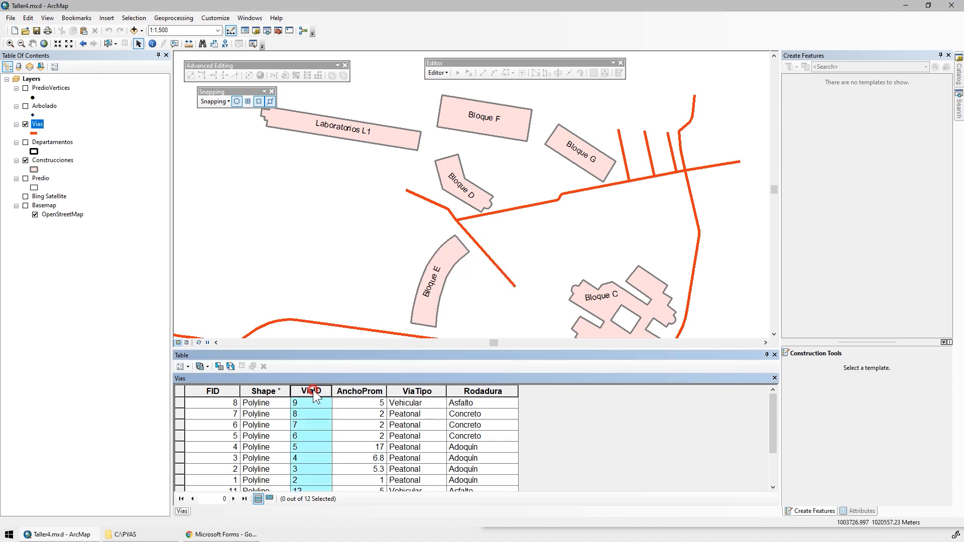
{"action": "left_click", "coordinate": [359, 391]}
{"action": "left_click", "coordinate": [411, 391]}
{"action": "left_click", "coordinate": [482, 391]}
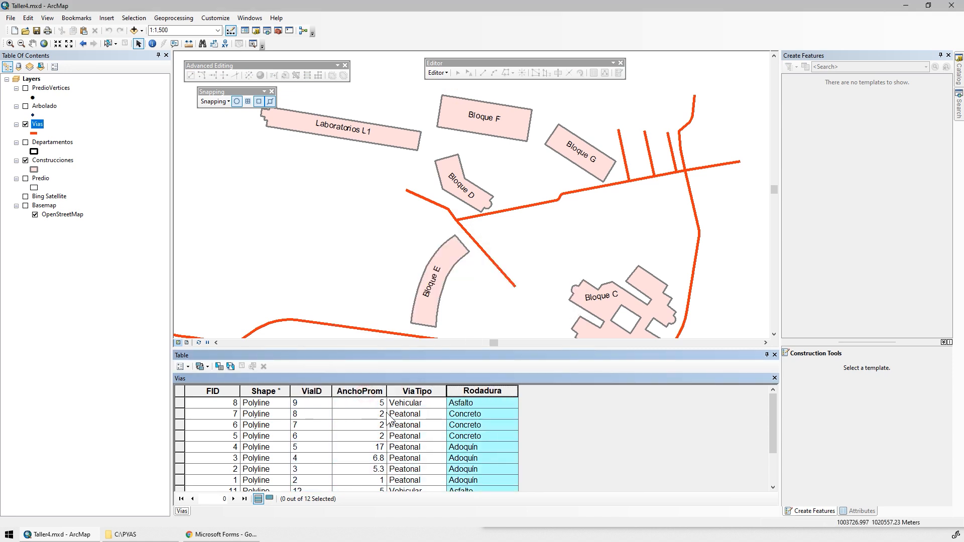
{"action": "double_click", "coordinate": [320, 390]}
{"action": "double_click", "coordinate": [320, 390]}
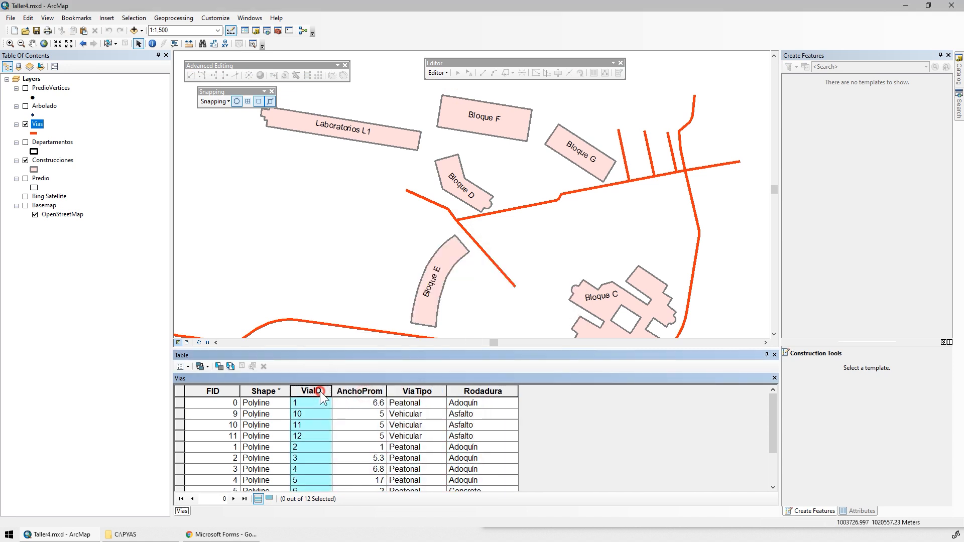
{"action": "double_click", "coordinate": [357, 391]}
{"action": "double_click", "coordinate": [357, 390]}
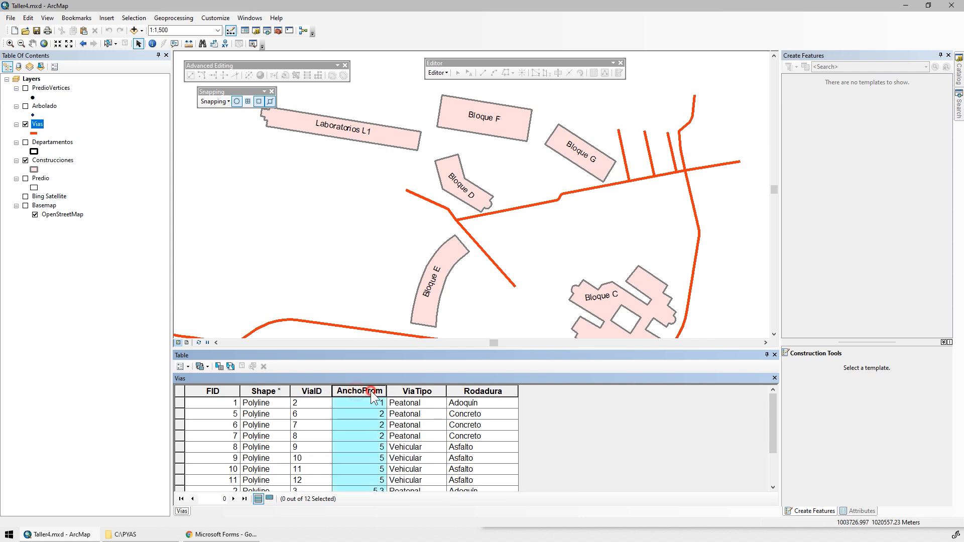
Step: Review the Vias records by sorting them on ViaTipo and Rodadura, and examine the mapped roads around the campus blocks
{"action": "double_click", "coordinate": [406, 390]}
{"action": "double_click", "coordinate": [406, 390]}
{"action": "double_click", "coordinate": [465, 391]}
{"action": "double_click", "coordinate": [465, 391]}
{"action": "scroll", "coordinate": [477, 271], "scroll_direction": "down", "scroll_amount": 2}
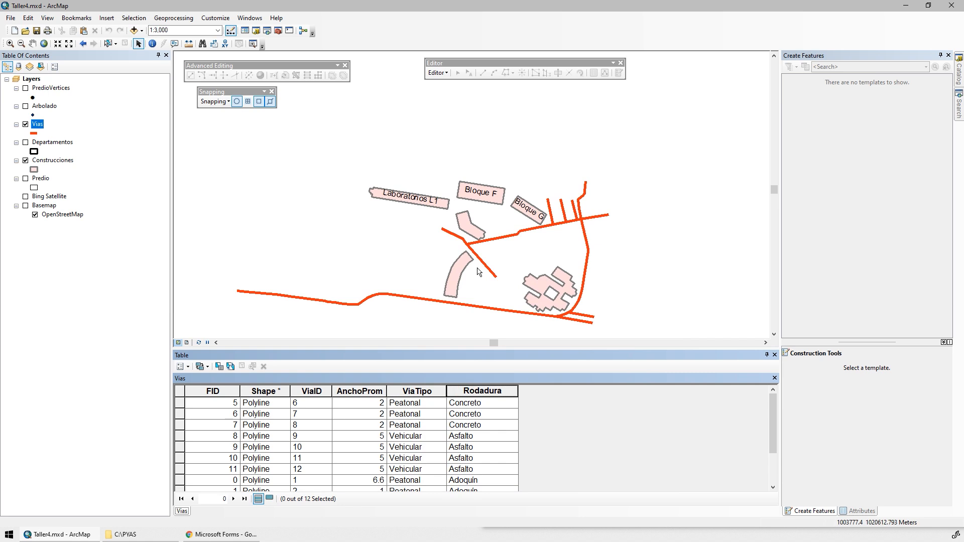
{"action": "scroll", "coordinate": [517, 277], "scroll_direction": "down", "scroll_amount": 2}
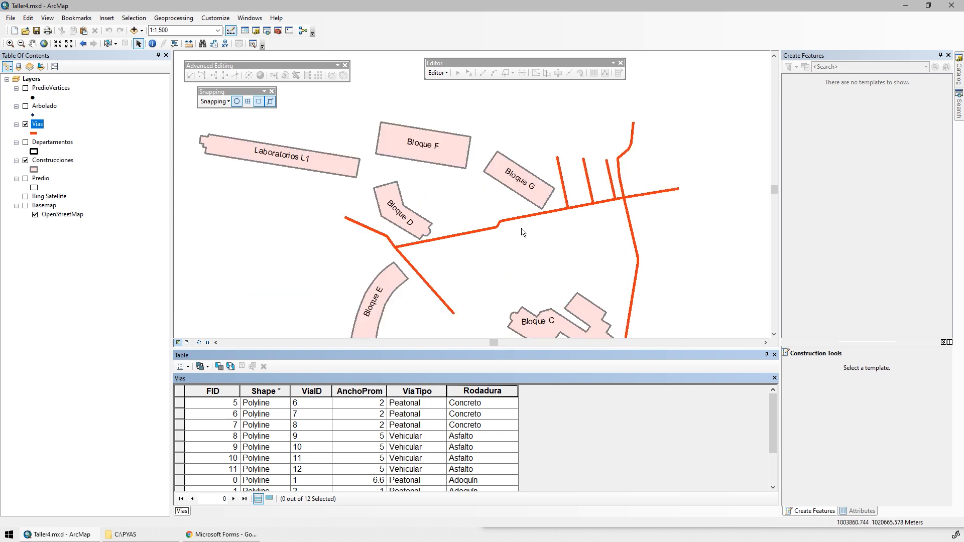
{"action": "left_click_drag", "start_coordinate": [522, 232], "coordinate": [557, 176]}
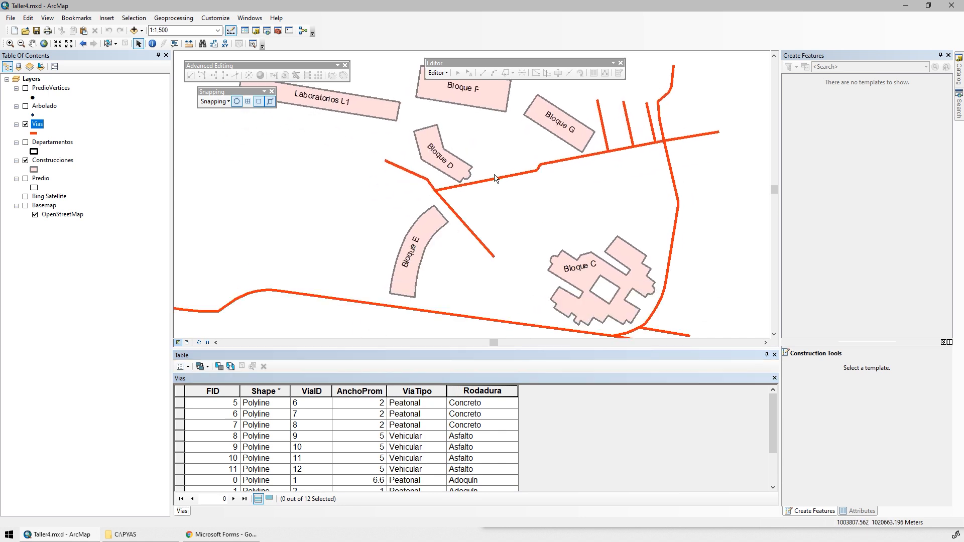
{"action": "left_click_drag", "start_coordinate": [456, 291], "coordinate": [419, 244]}
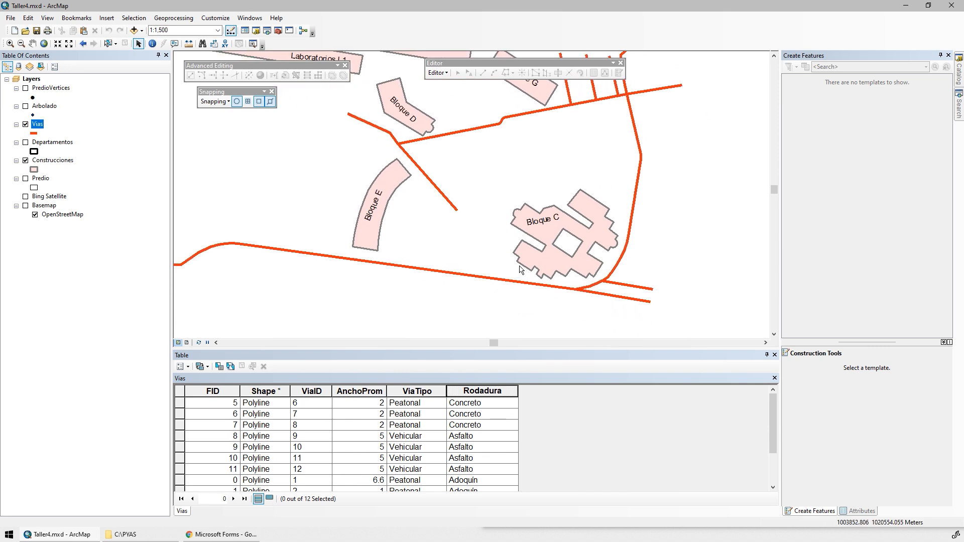
Step: Add a numeric field named Buffer that accepts decimals to the Vias table and narrow its column
{"action": "left_click", "coordinate": [187, 366]}
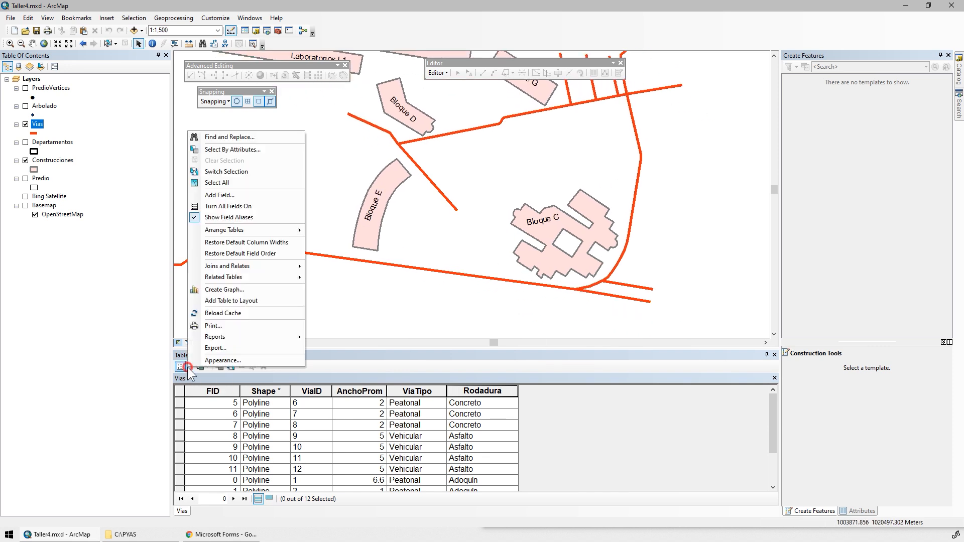
{"action": "left_click", "coordinate": [227, 198]}
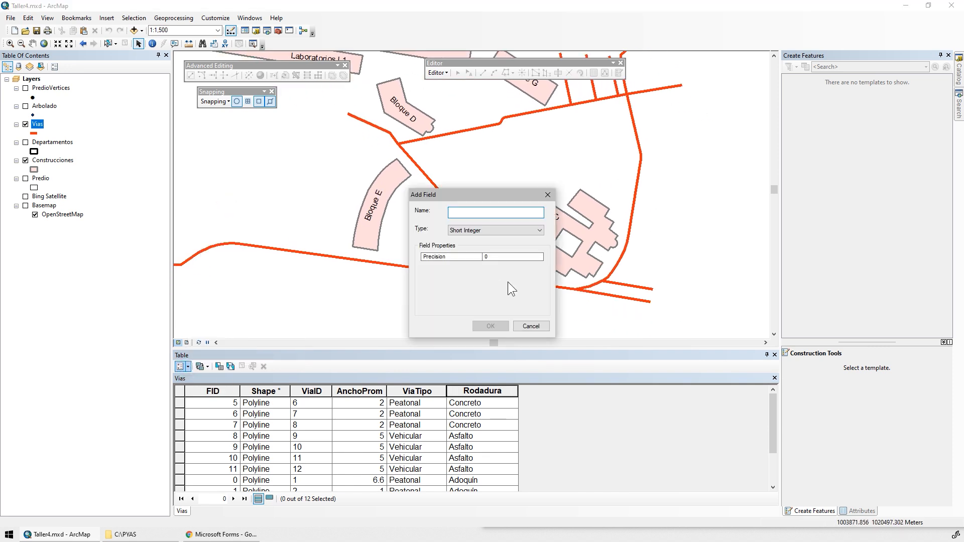
{"action": "type", "text": "Buffer"}
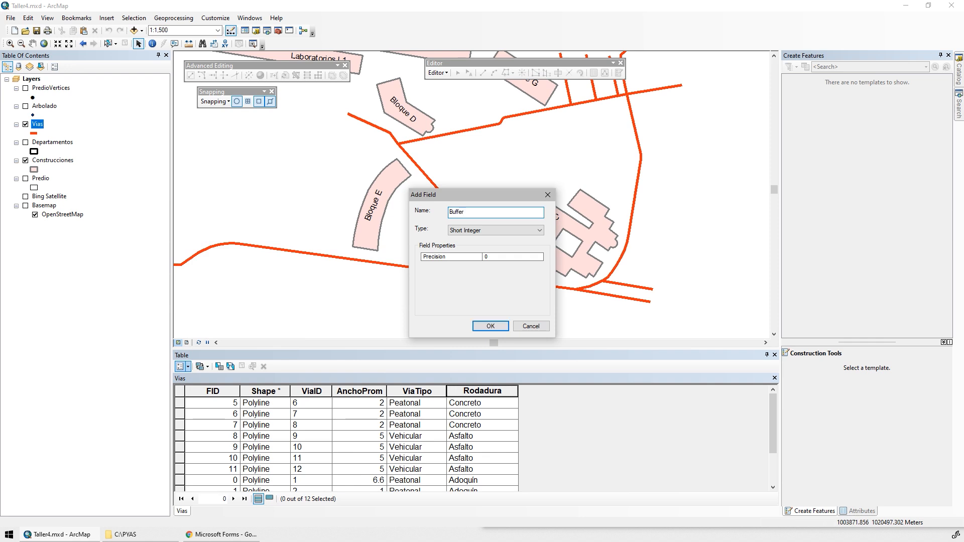
{"action": "left_click", "coordinate": [502, 230]}
{"action": "left_click", "coordinate": [472, 257]}
{"action": "left_click", "coordinate": [494, 324]}
{"action": "left_click", "coordinate": [577, 391]}
{"action": "left_click_drag", "start_coordinate": [637, 391], "coordinate": [602, 391]}
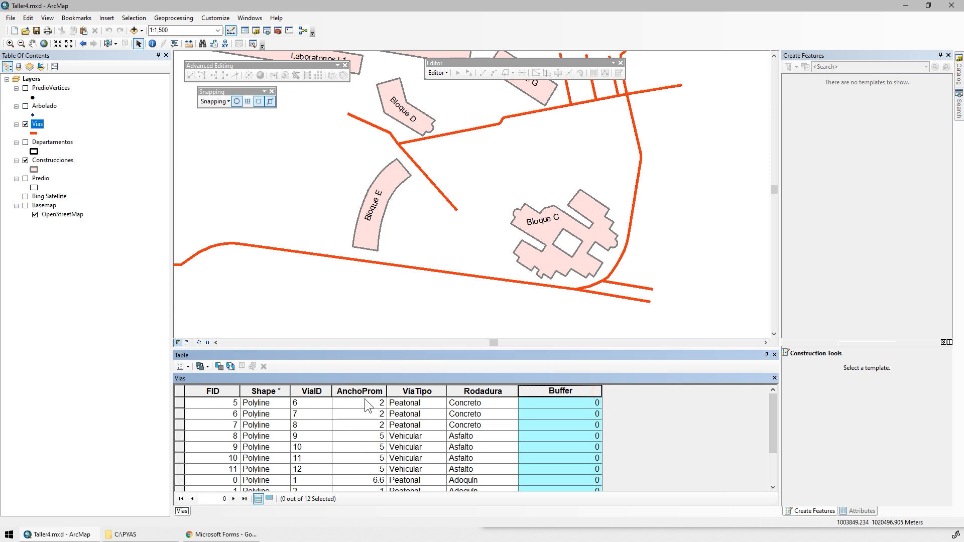
Step: Calculate the Buffer field for all Vias records as half the average width, using the expression [AnchoProm]/2
{"action": "right_click", "coordinate": [556, 391]}
{"action": "left_click", "coordinate": [609, 454]}
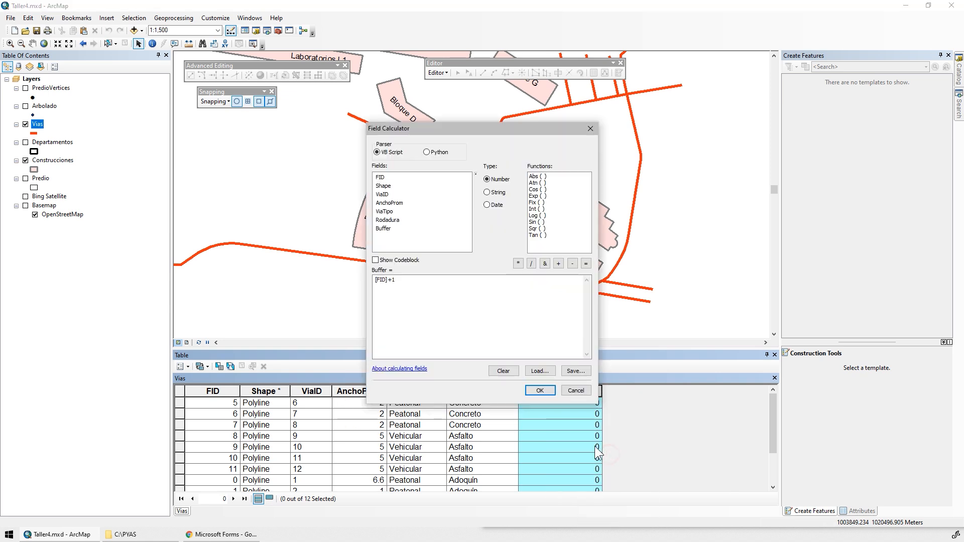
{"action": "left_click_drag", "start_coordinate": [469, 299], "coordinate": [350, 281]}
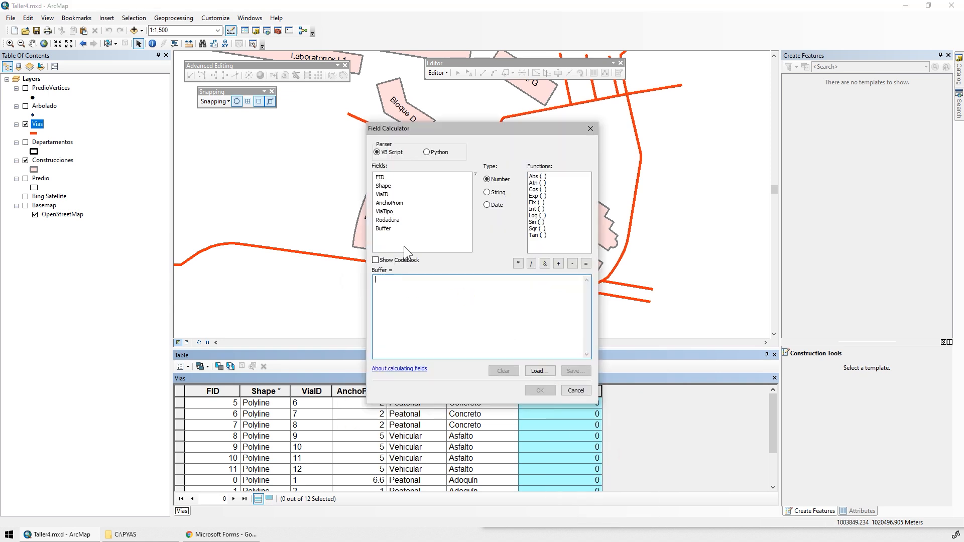
{"action": "double_click", "coordinate": [389, 203]}
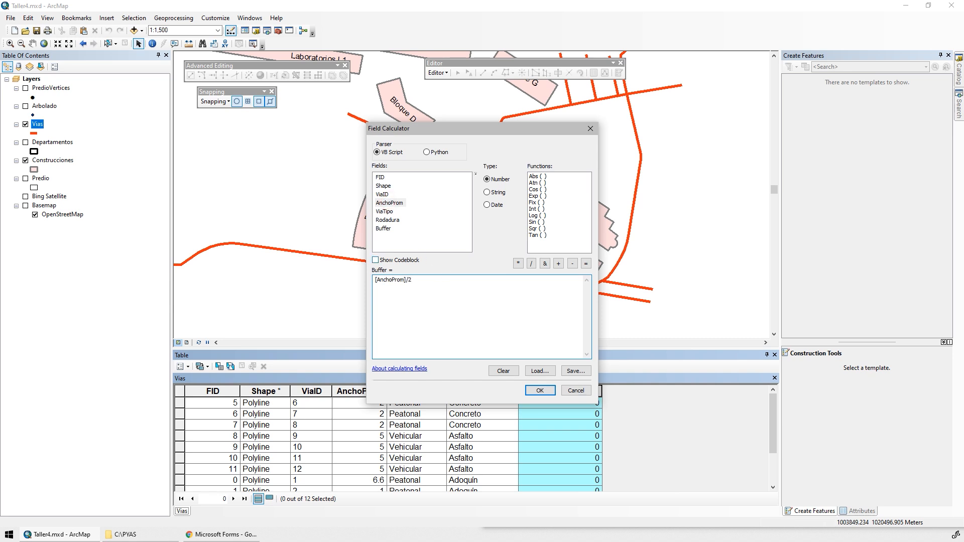
{"action": "left_click", "coordinate": [539, 390]}
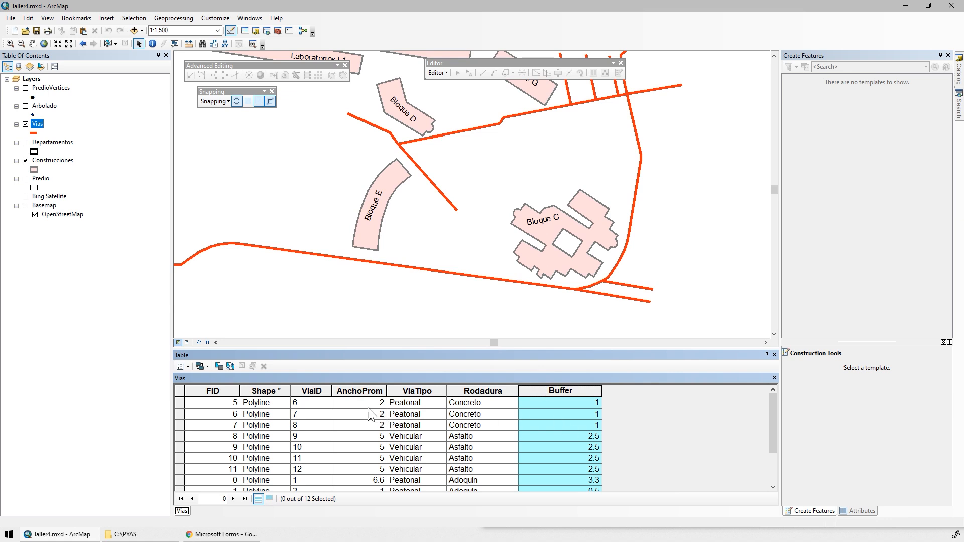
Step: Sort the Vias table by Buffer in ascending order with a narrower Buffer column, and save the map document
{"action": "double_click", "coordinate": [570, 391]}
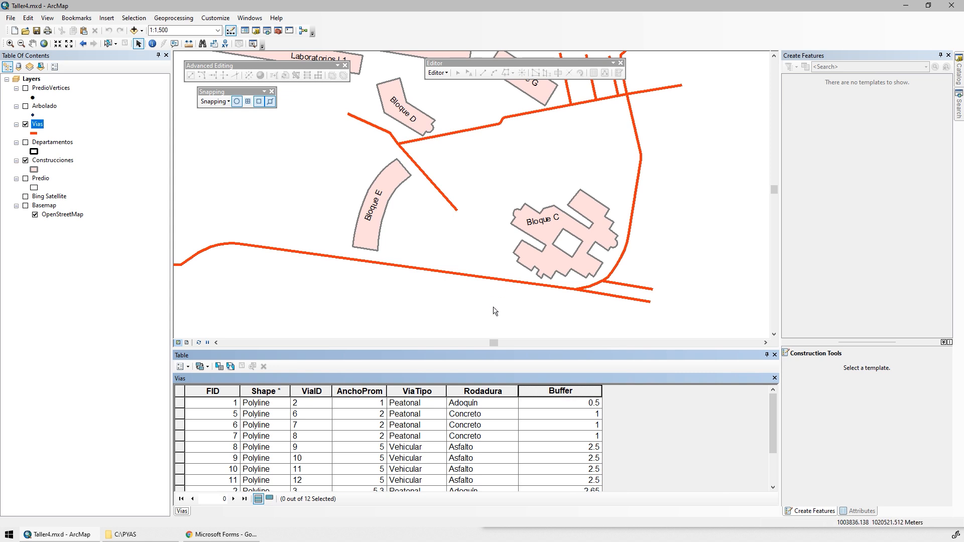
{"action": "left_click_drag", "start_coordinate": [600, 395], "coordinate": [559, 395]}
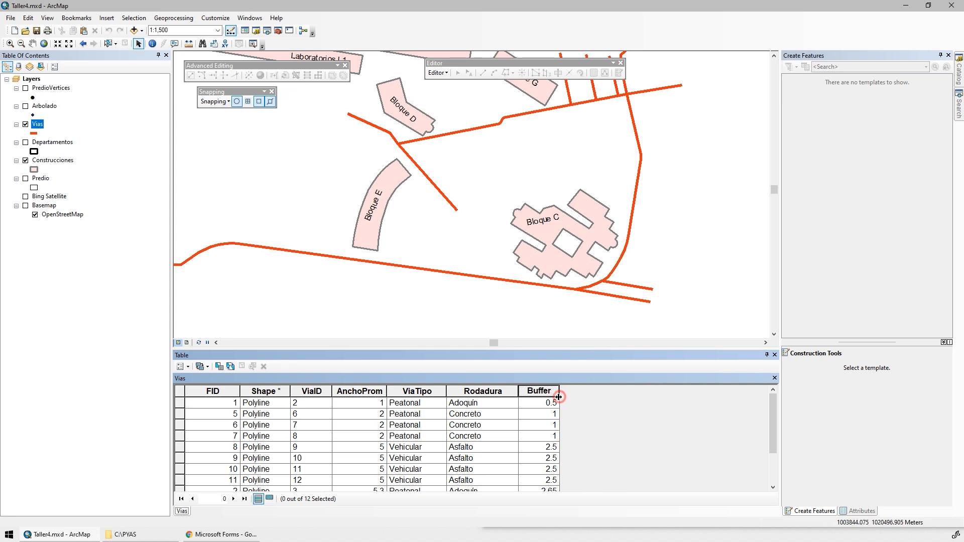
{"action": "left_click", "coordinate": [37, 31]}
Step: Start the Buffer geoprocessing tool with the Vias layer as its input features
{"action": "left_click", "coordinate": [174, 19]}
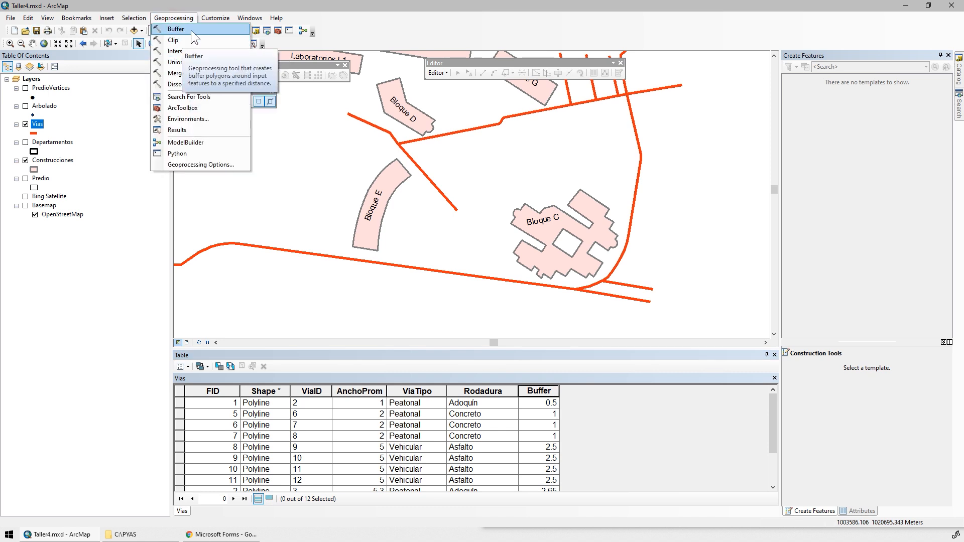
{"action": "left_click", "coordinate": [191, 30]}
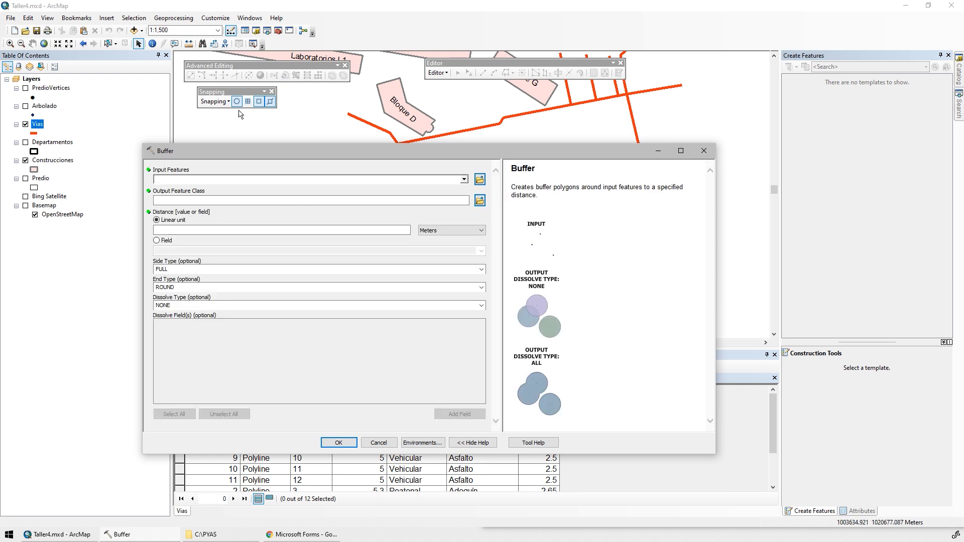
{"action": "left_click_drag", "start_coordinate": [36, 125], "coordinate": [177, 178]}
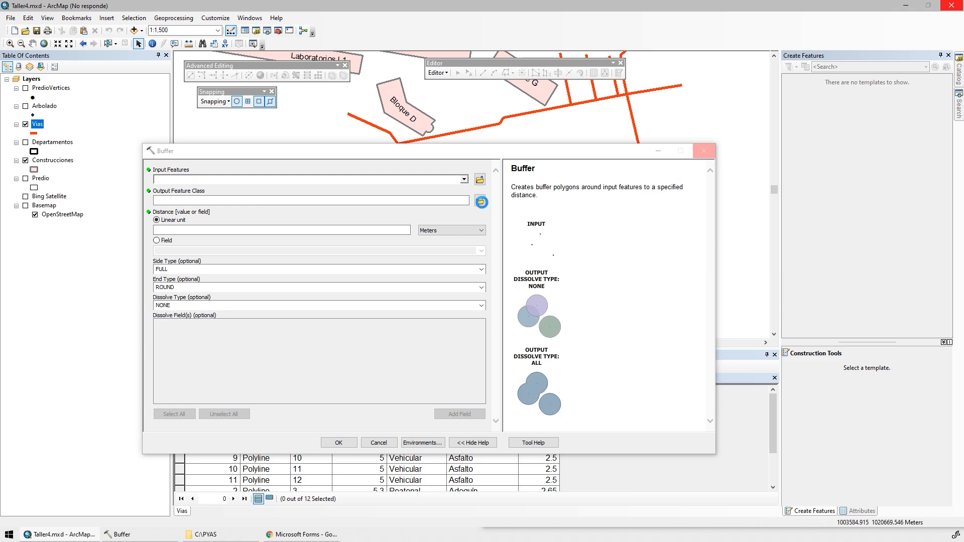
{"action": "key", "text": "alt+Tab"}
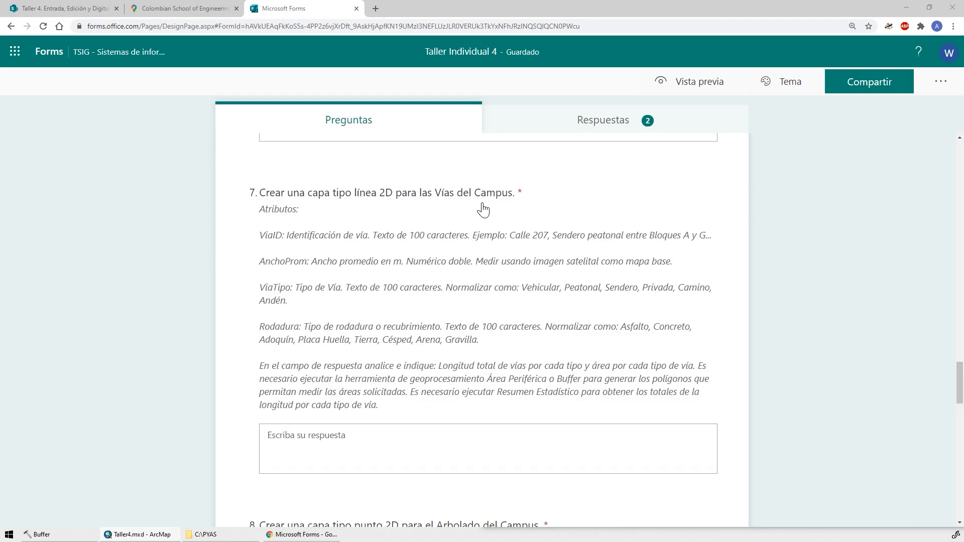
{"action": "mouse_move", "coordinate": [132, 537]}
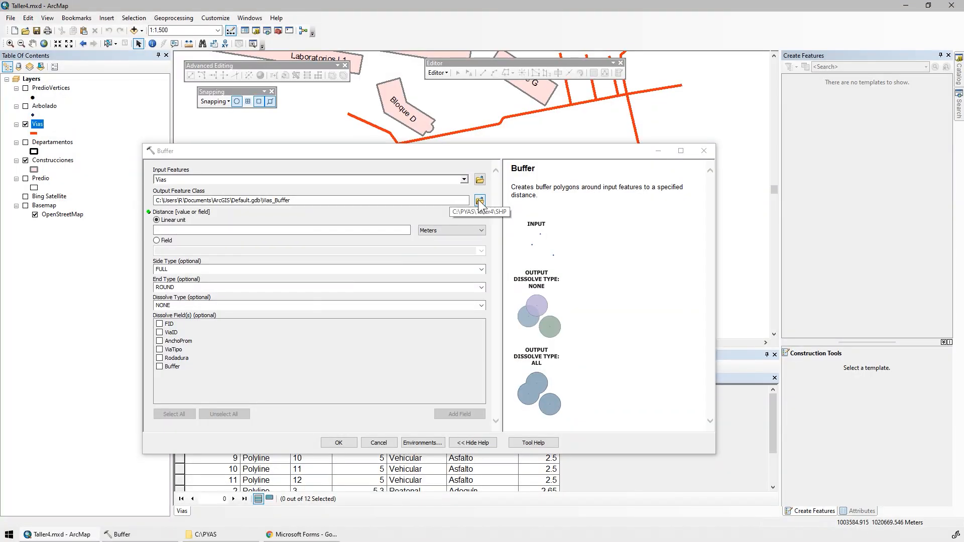
Step: Set the buffer output to ViasBuffer.shp in the C:\PYAS\Taller4\SHP folder
{"action": "left_click", "coordinate": [480, 201]}
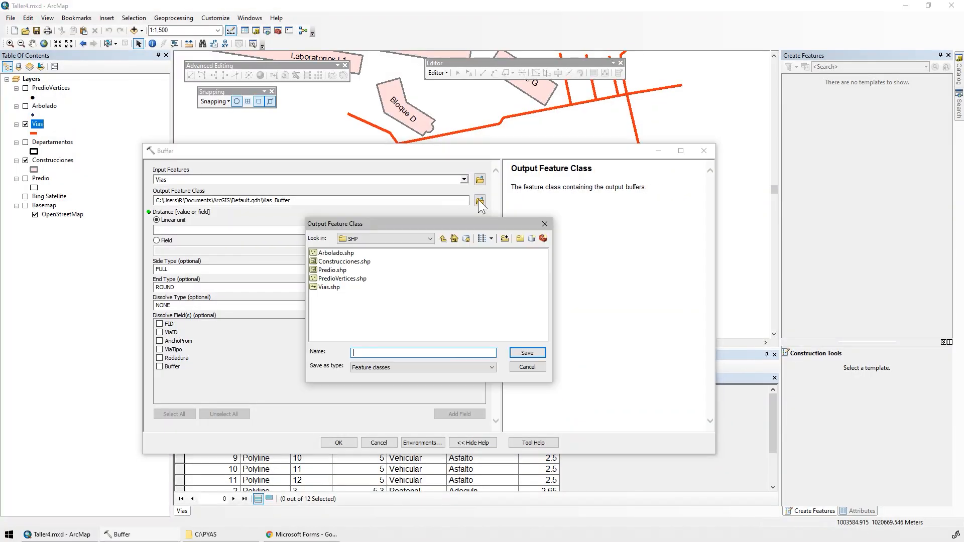
{"action": "left_click", "coordinate": [428, 239]}
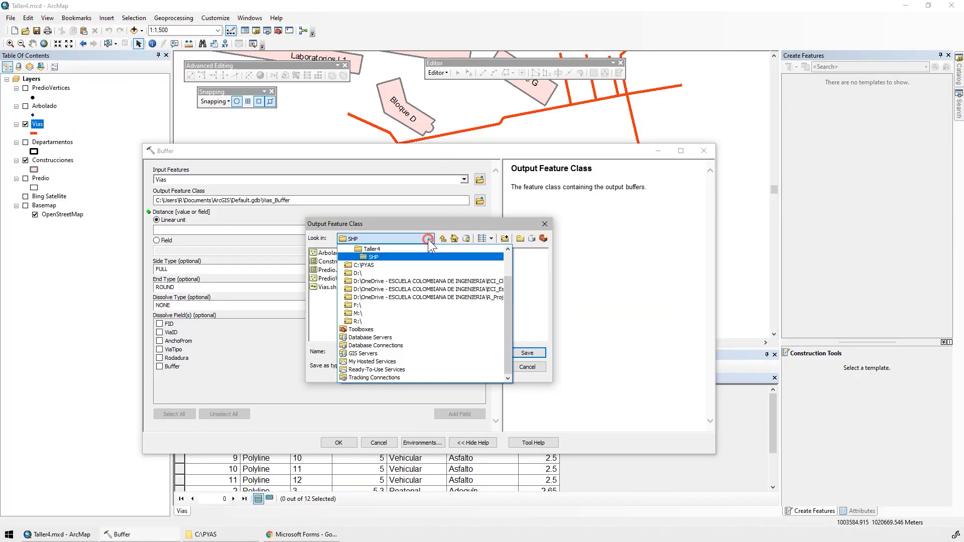
{"action": "left_click", "coordinate": [378, 280]}
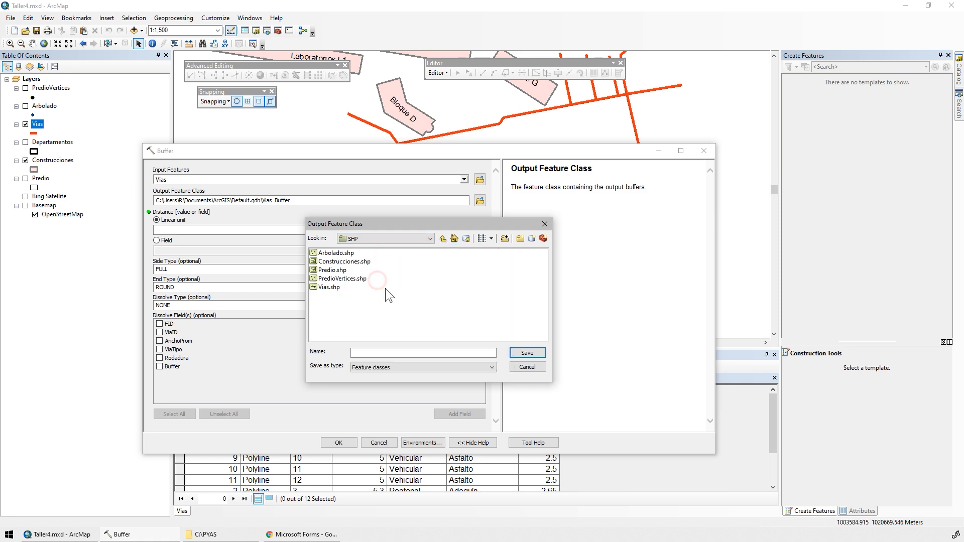
{"action": "left_click", "coordinate": [324, 289]}
{"action": "left_click", "coordinate": [357, 353]}
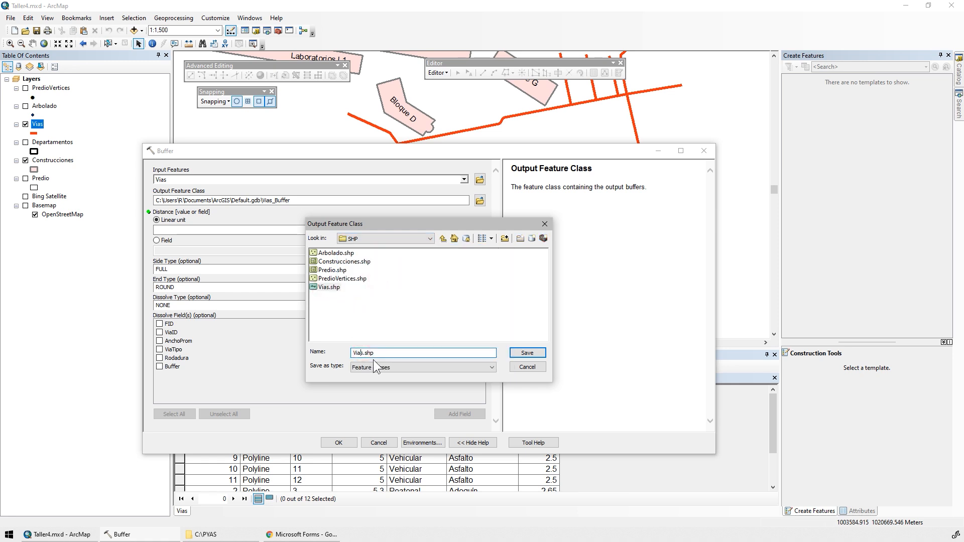
{"action": "type", "text": "Buffer"}
{"action": "left_click", "coordinate": [524, 352]}
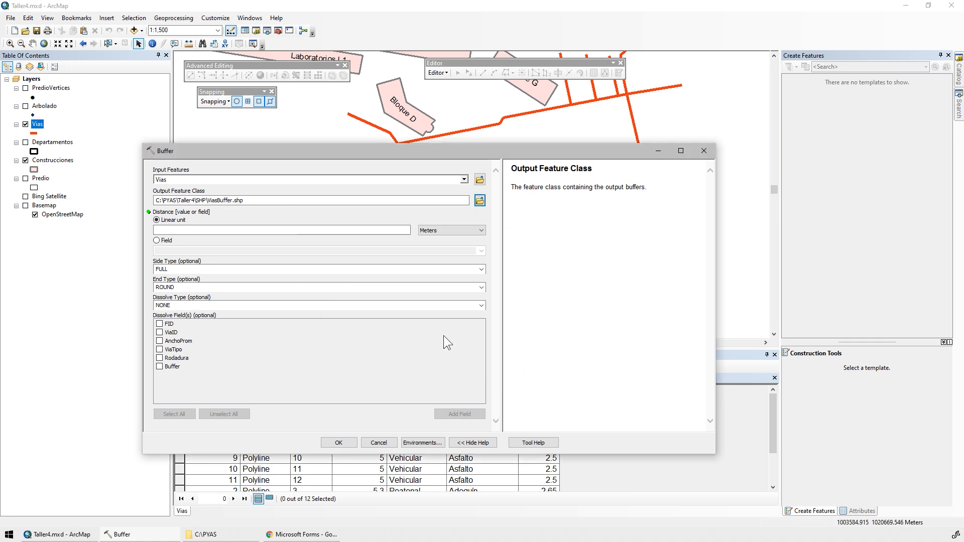
Step: Take the buffer distance from the Buffer field instead of a fixed linear unit
{"action": "left_click", "coordinate": [337, 229]}
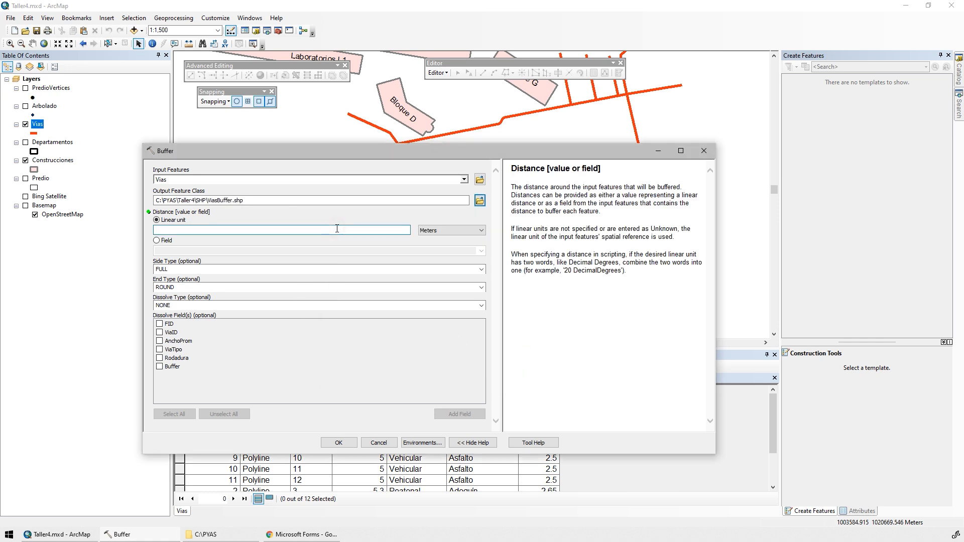
{"action": "left_click", "coordinate": [168, 240]}
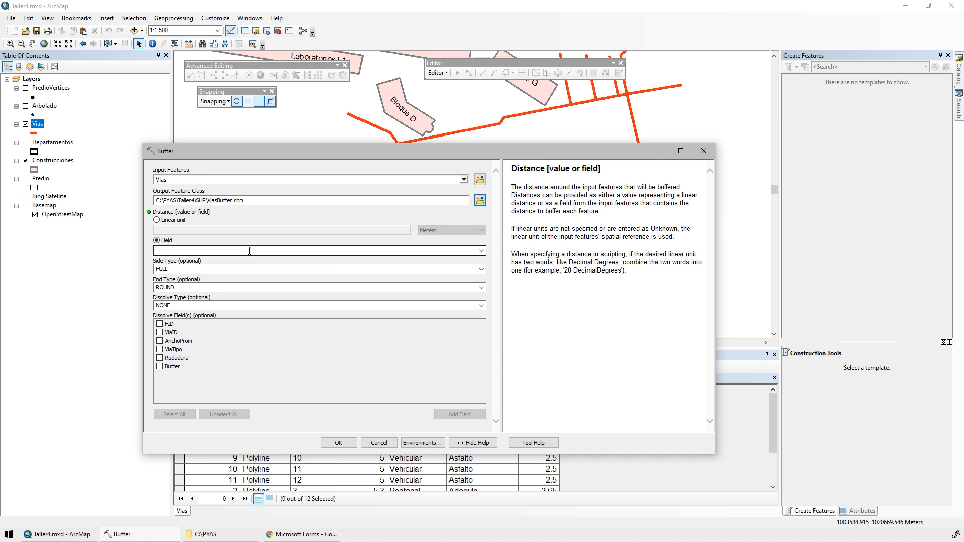
{"action": "left_click", "coordinate": [480, 251]}
{"action": "left_click", "coordinate": [168, 293]}
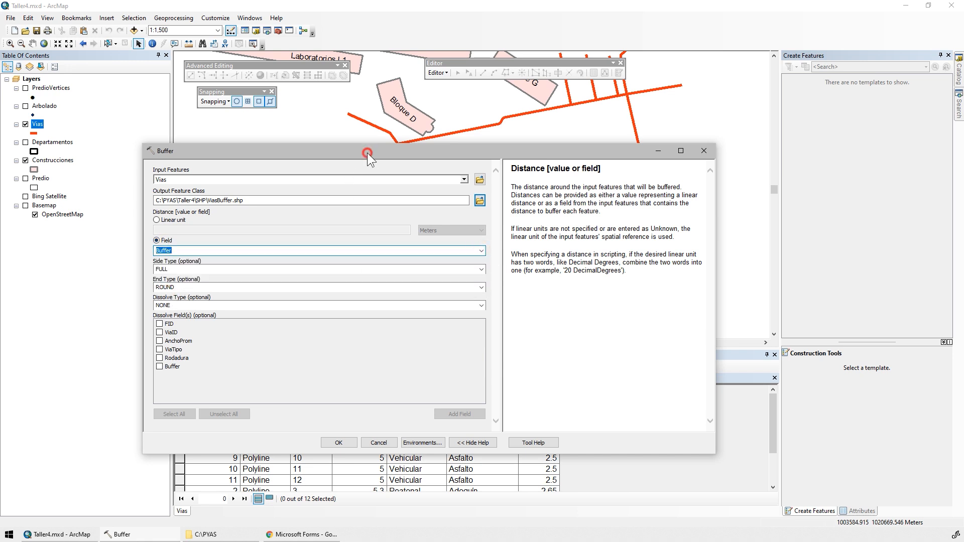
{"action": "left_click_drag", "start_coordinate": [367, 152], "coordinate": [317, 59]}
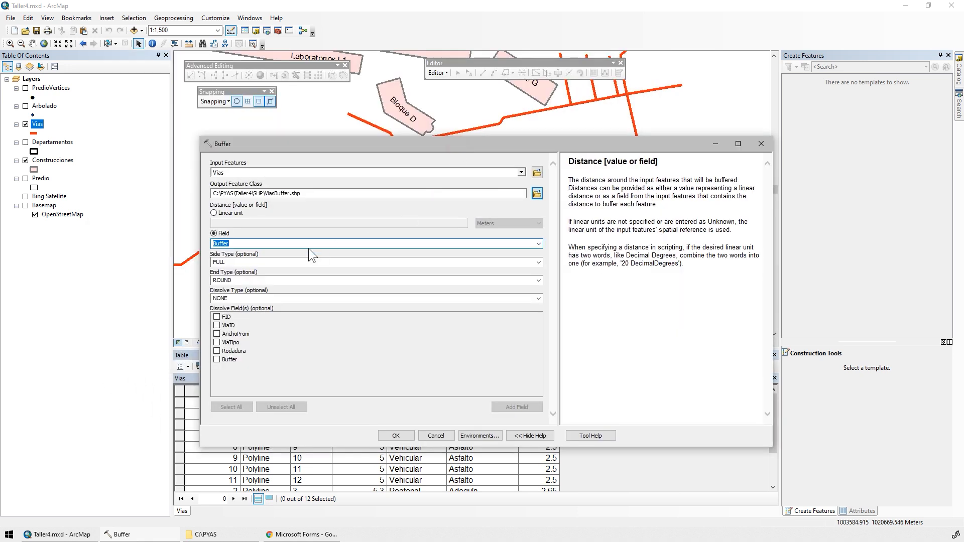
Step: Use FULL as the buffer's side type and ROUND as its end type
{"action": "left_click", "coordinate": [240, 262]}
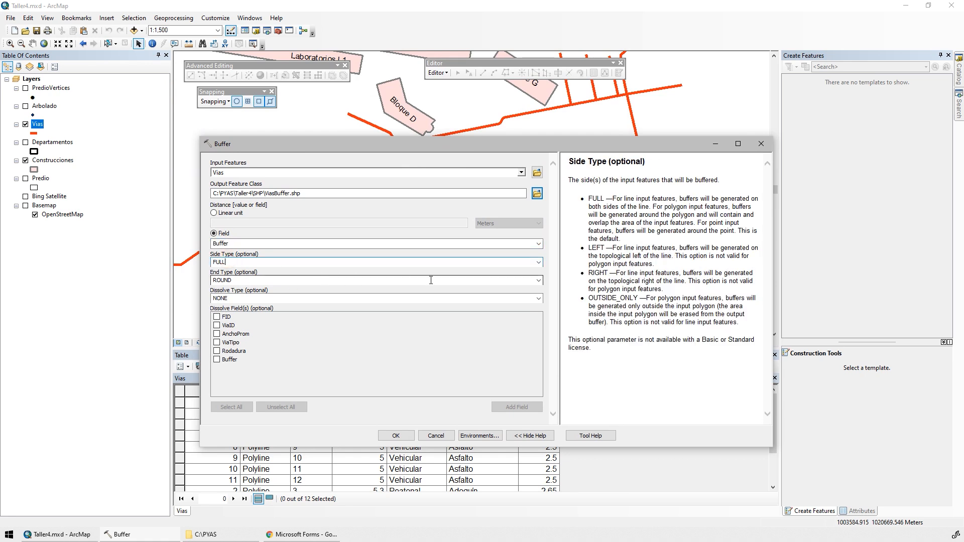
{"action": "left_click_drag", "start_coordinate": [434, 145], "coordinate": [442, 175]}
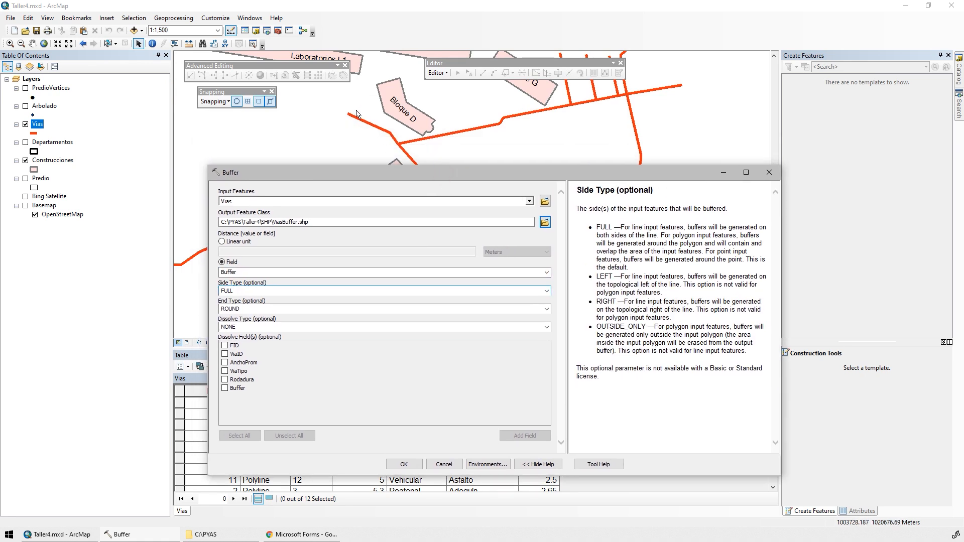
{"action": "left_click", "coordinate": [546, 309]}
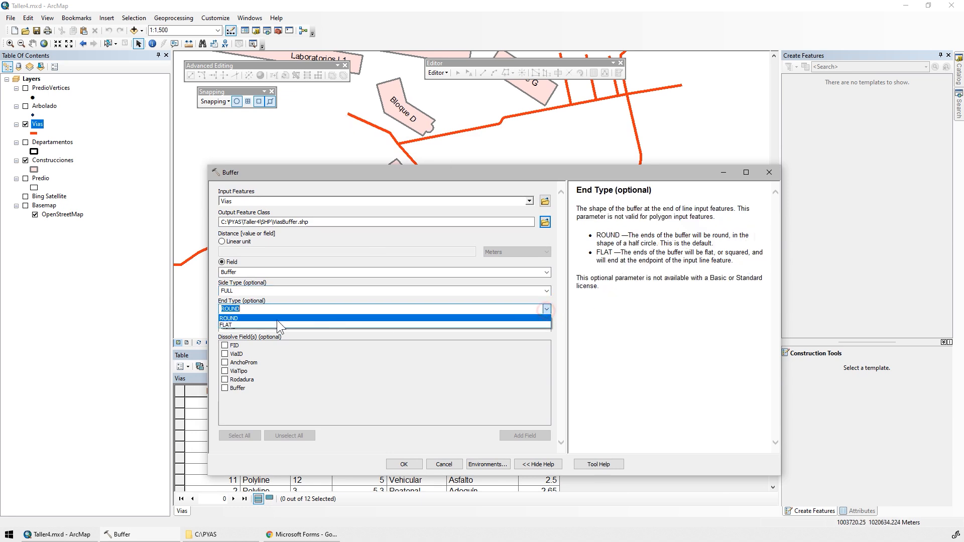
{"action": "left_click", "coordinate": [229, 322]}
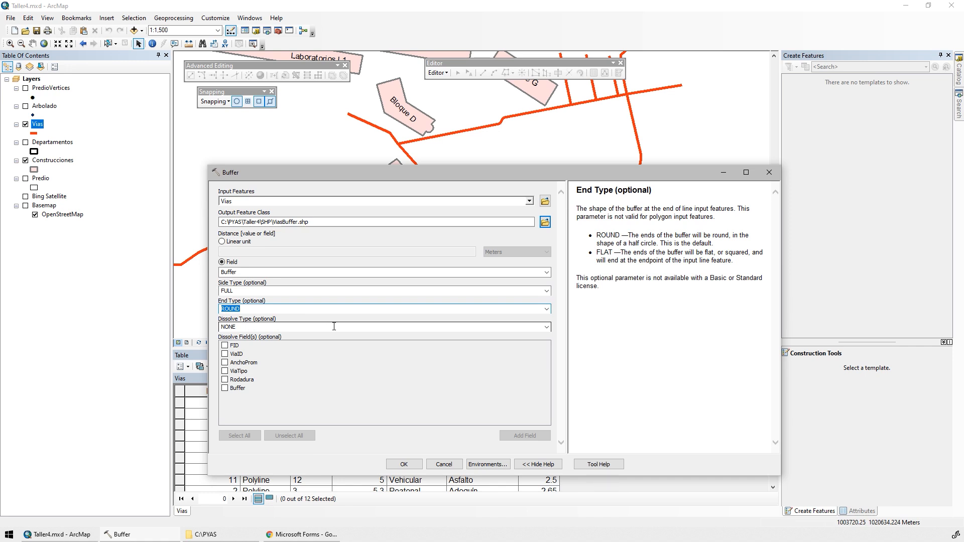
{"action": "left_click_drag", "start_coordinate": [351, 172], "coordinate": [357, 71]}
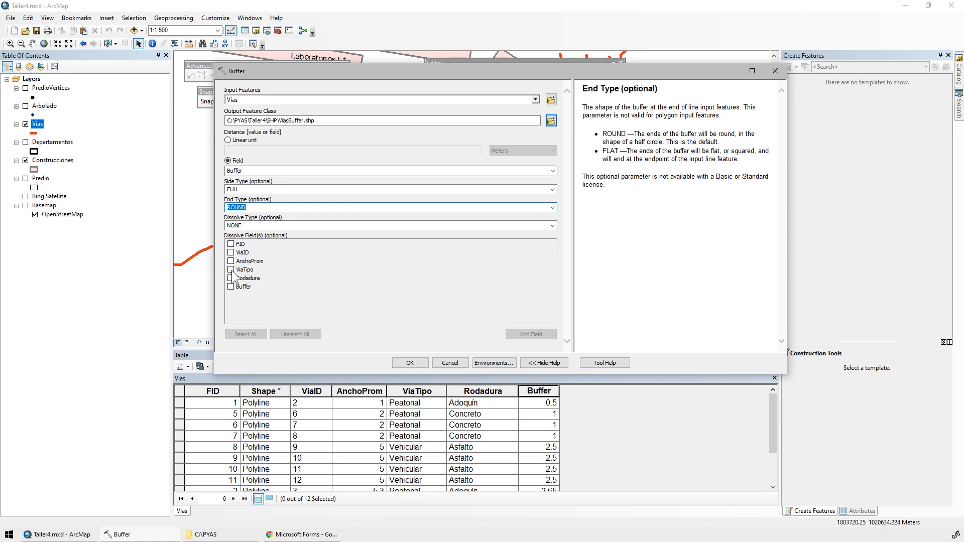
{"action": "left_click", "coordinate": [232, 271]}
{"action": "left_click", "coordinate": [552, 226]}
{"action": "left_click", "coordinate": [486, 241]}
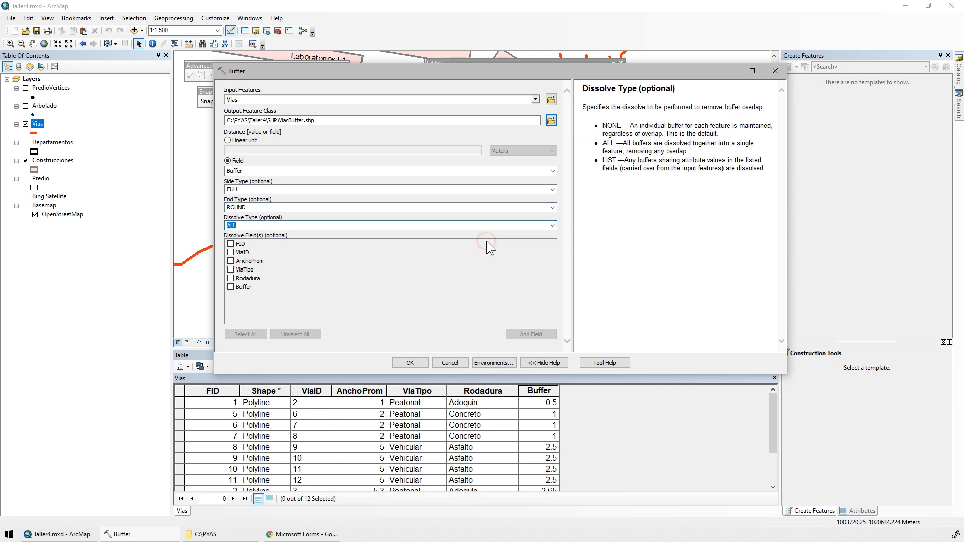
{"action": "left_click", "coordinate": [231, 270]}
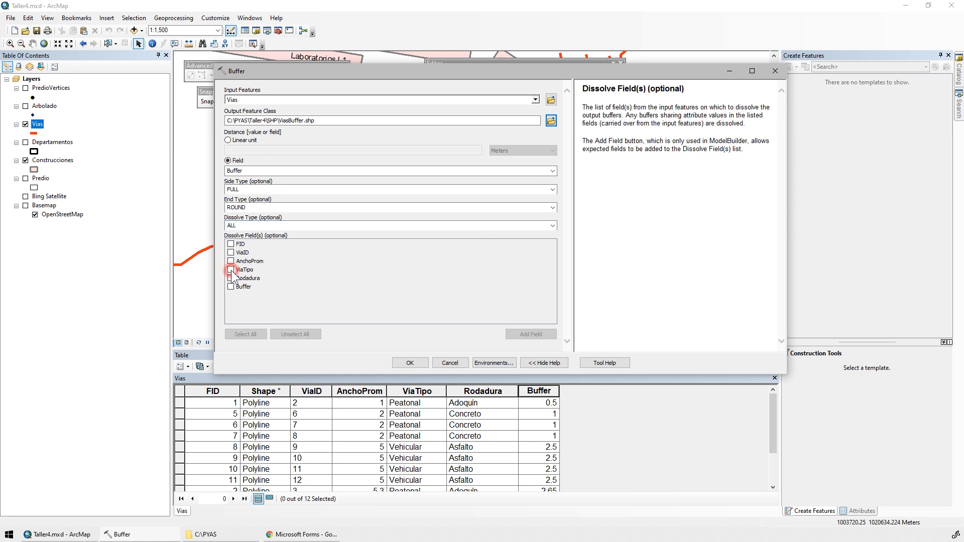
Step: Dissolve the buffers with the LIST option on the ViaTipo field and run the Buffer tool
{"action": "left_click", "coordinate": [552, 226]}
{"action": "left_click", "coordinate": [482, 248]}
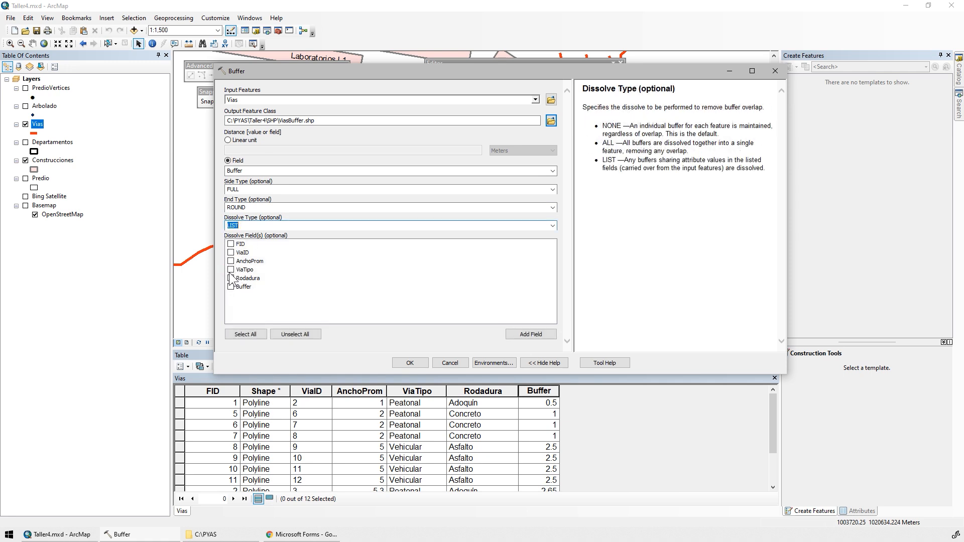
{"action": "left_click", "coordinate": [230, 269]}
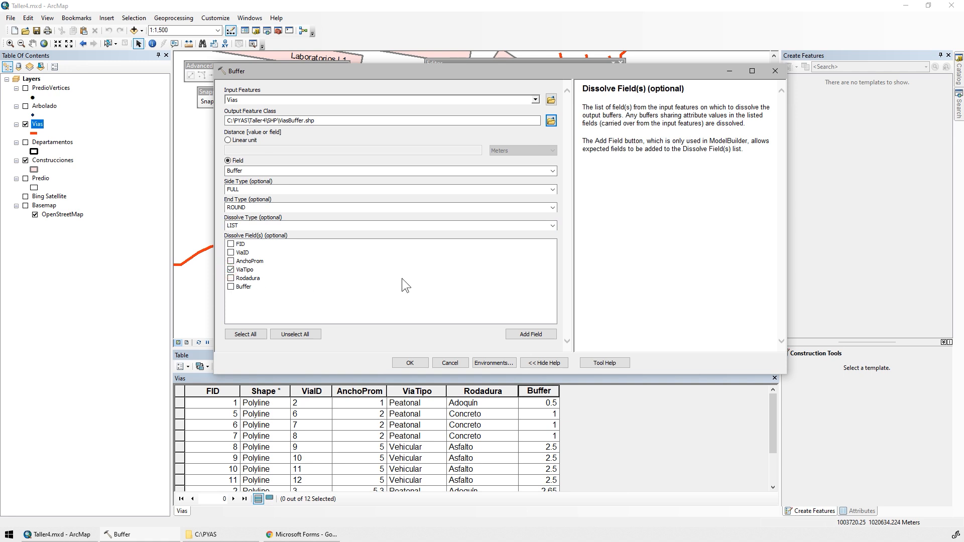
{"action": "left_click", "coordinate": [414, 366]}
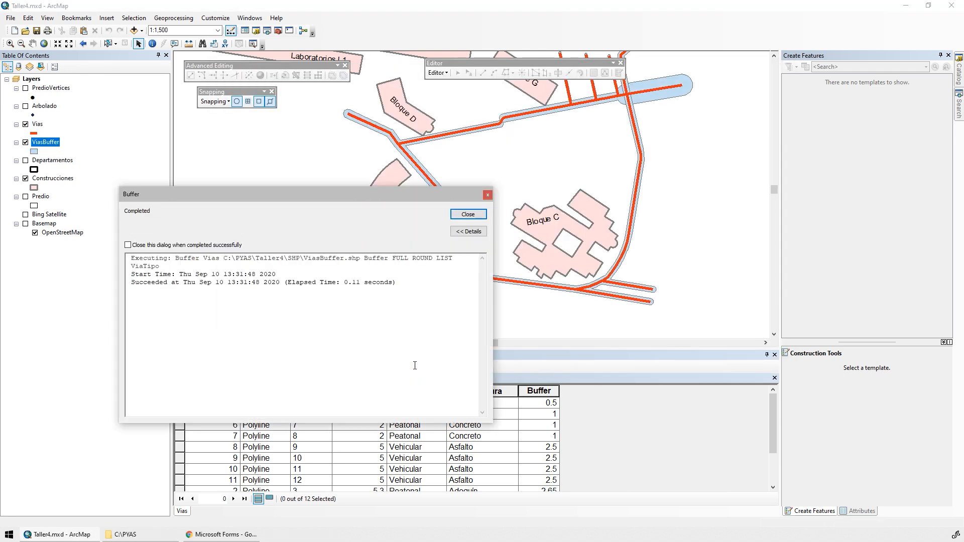
{"action": "left_click", "coordinate": [468, 215]}
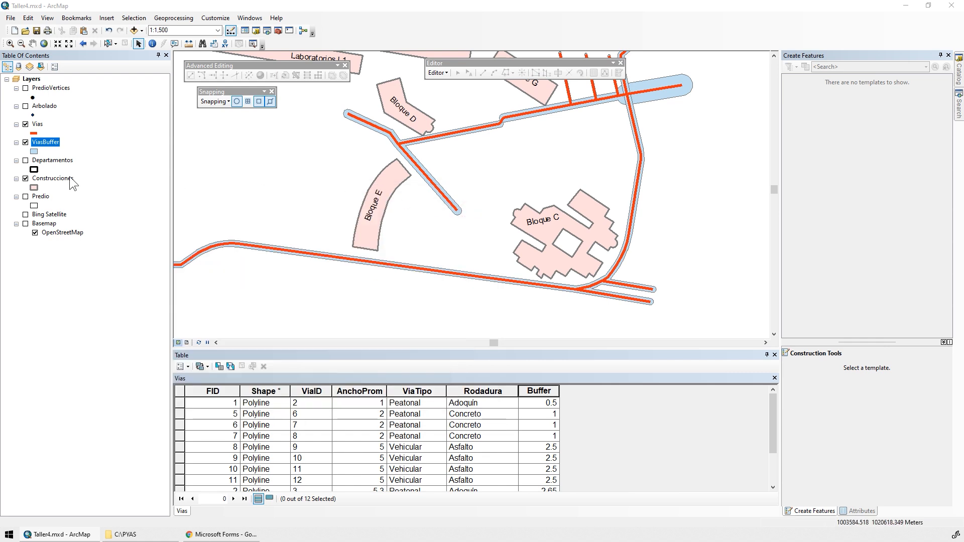
Step: Give the ViasBuffer polygons a bright green fill with no outline color
{"action": "left_click", "coordinate": [34, 152]}
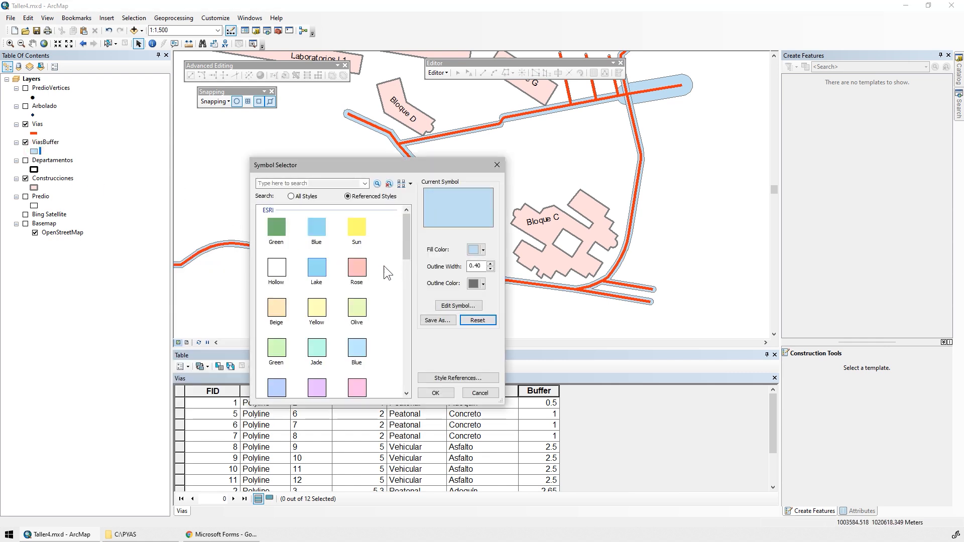
{"action": "left_click", "coordinate": [482, 284]}
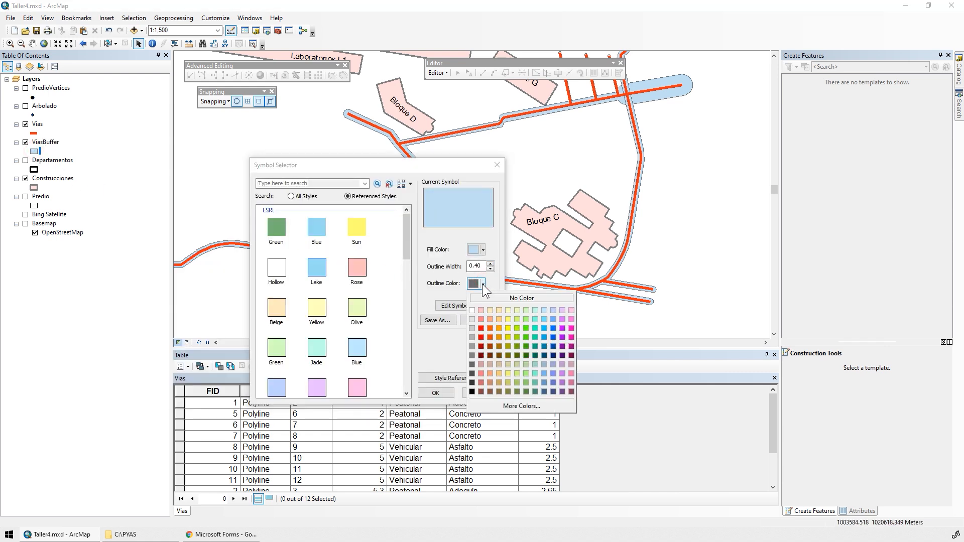
{"action": "left_click", "coordinate": [489, 300]}
{"action": "left_click", "coordinate": [485, 249]}
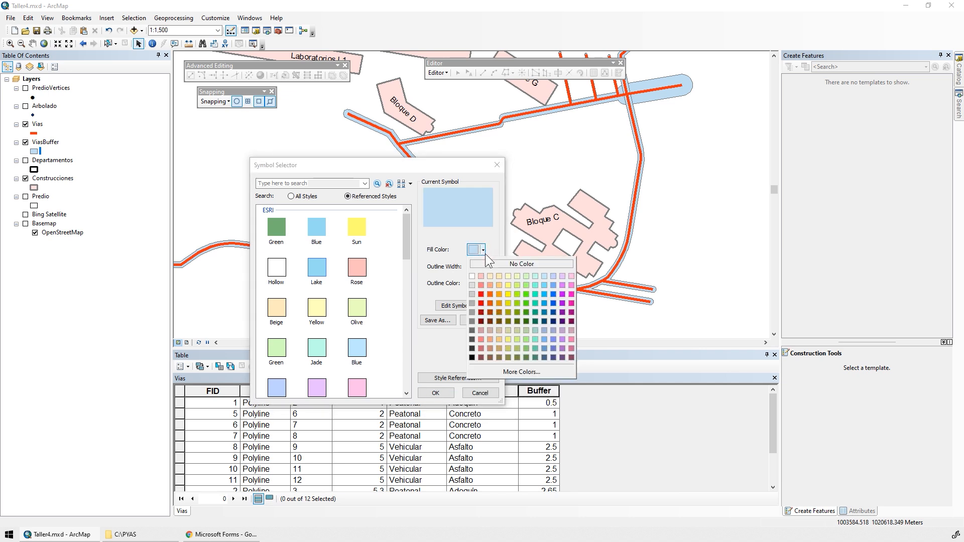
{"action": "left_click", "coordinate": [522, 294]}
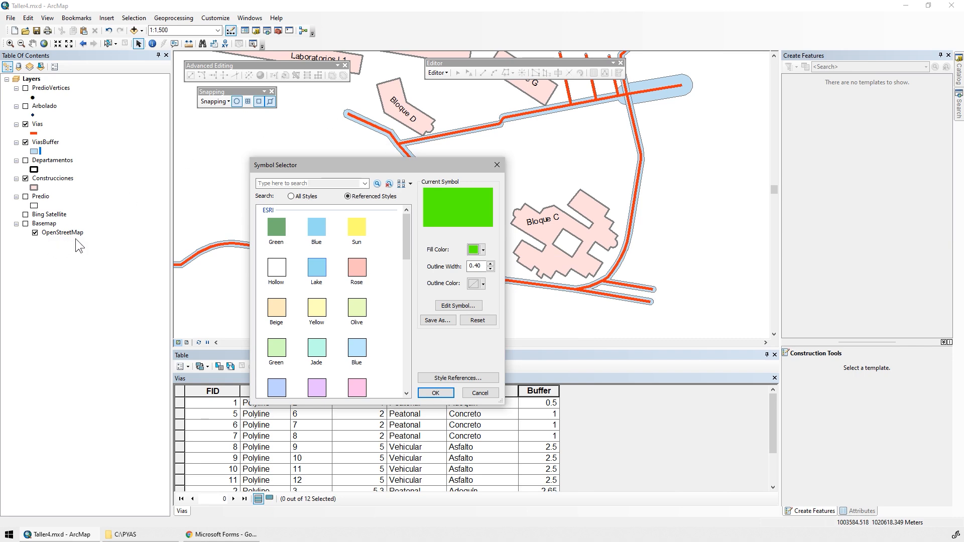
{"action": "left_click", "coordinate": [436, 393]}
Step: Show the Basemap group and set the ViasBuffer layer's transparency to 50
{"action": "left_click", "coordinate": [26, 224]}
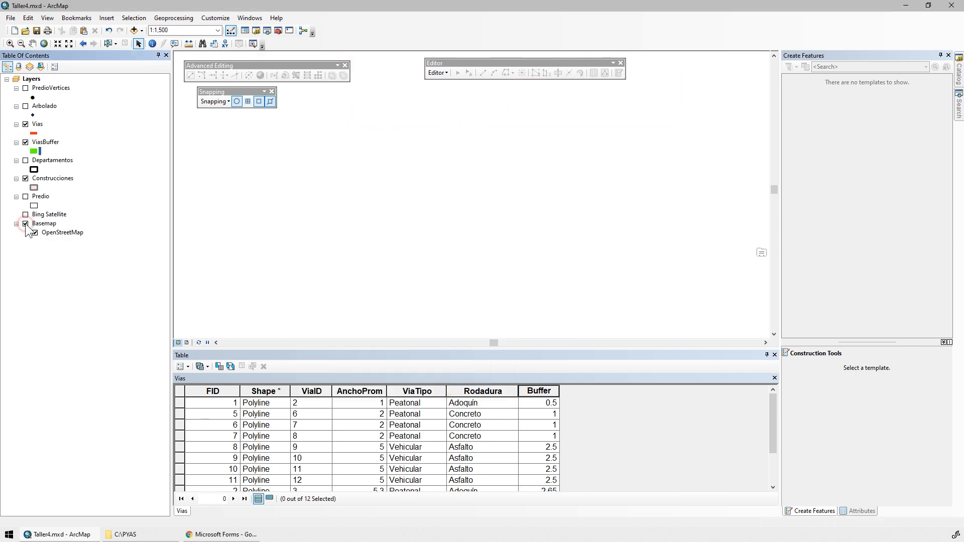
{"action": "double_click", "coordinate": [45, 142]}
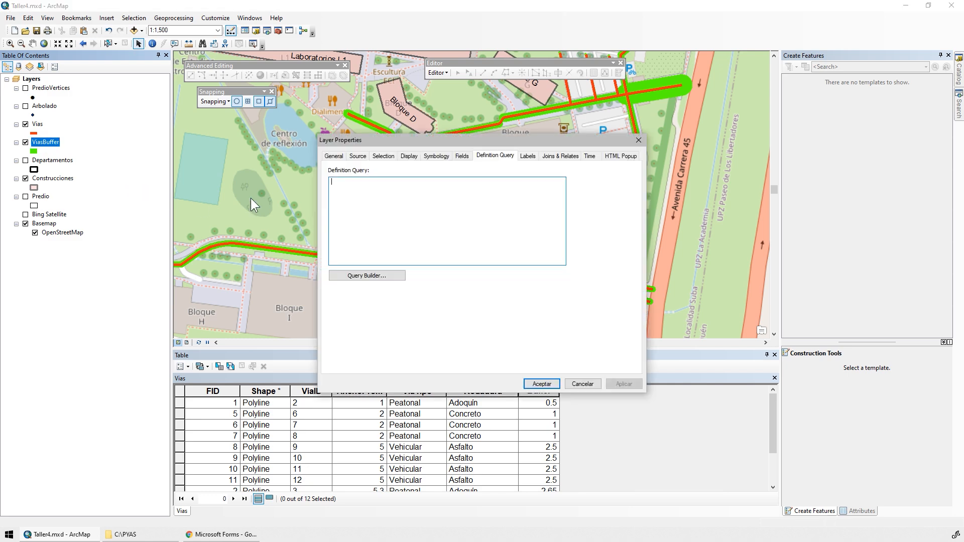
{"action": "left_click", "coordinate": [408, 156]}
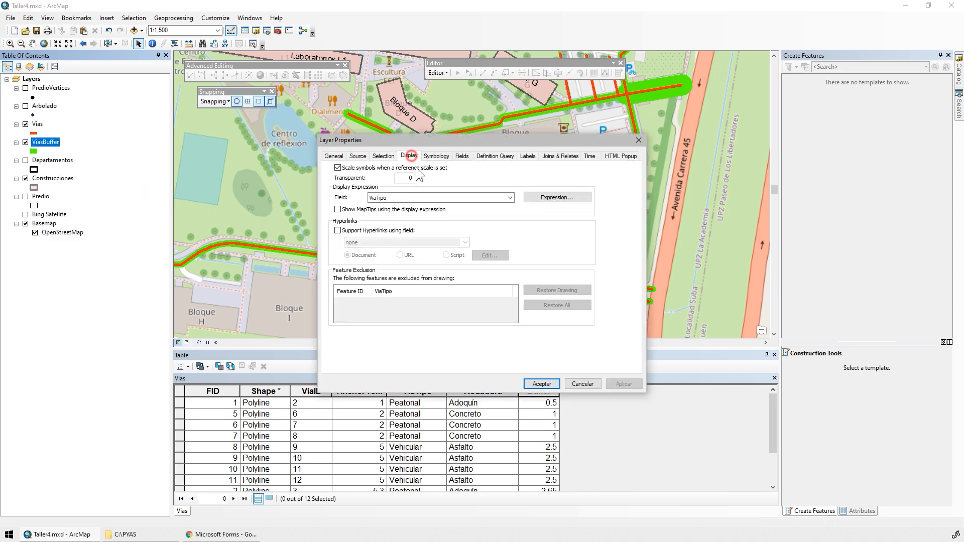
{"action": "left_click", "coordinate": [426, 181]}
{"action": "type", "text": "50"}
{"action": "key", "text": "Return"}
Step: Change the fill color of the ViasBuffer polygons to dark gray
{"action": "scroll", "coordinate": [620, 116], "scroll_direction": "down", "scroll_amount": 4}
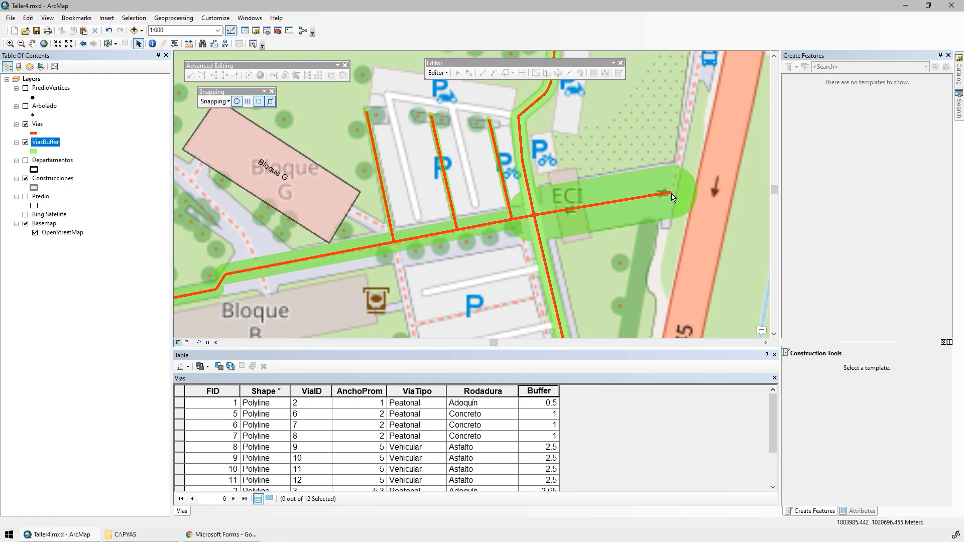
{"action": "left_click", "coordinate": [34, 151]}
{"action": "left_click", "coordinate": [479, 250]}
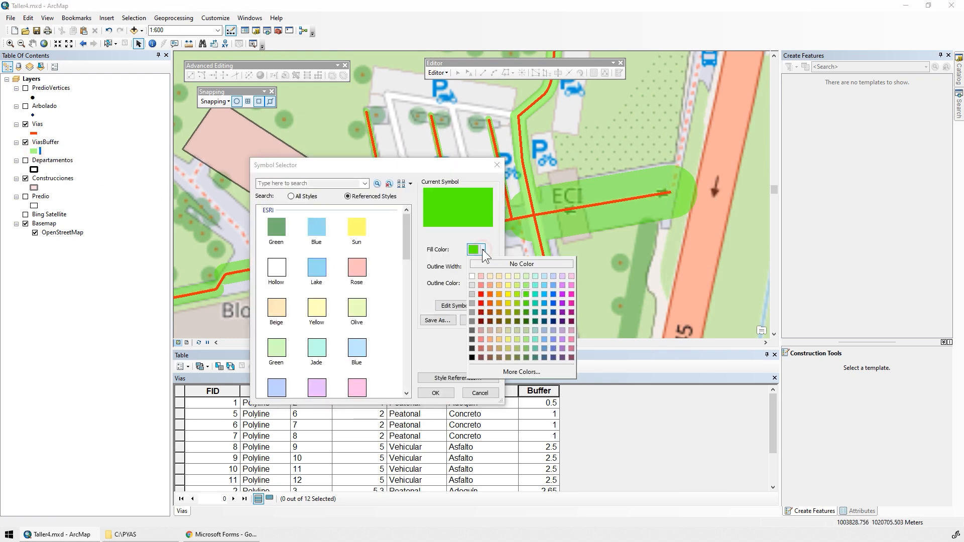
{"action": "left_click", "coordinate": [471, 340]}
{"action": "left_click", "coordinate": [436, 393]}
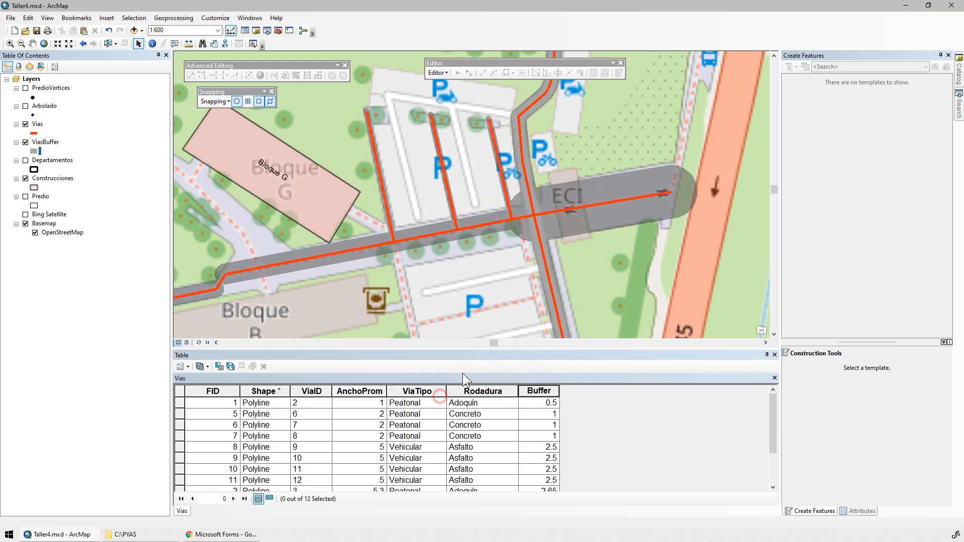
Step: Examine how the buffered road polygons fit the roads on the base map across the campus
{"action": "left_click_drag", "start_coordinate": [432, 292], "coordinate": [562, 250]}
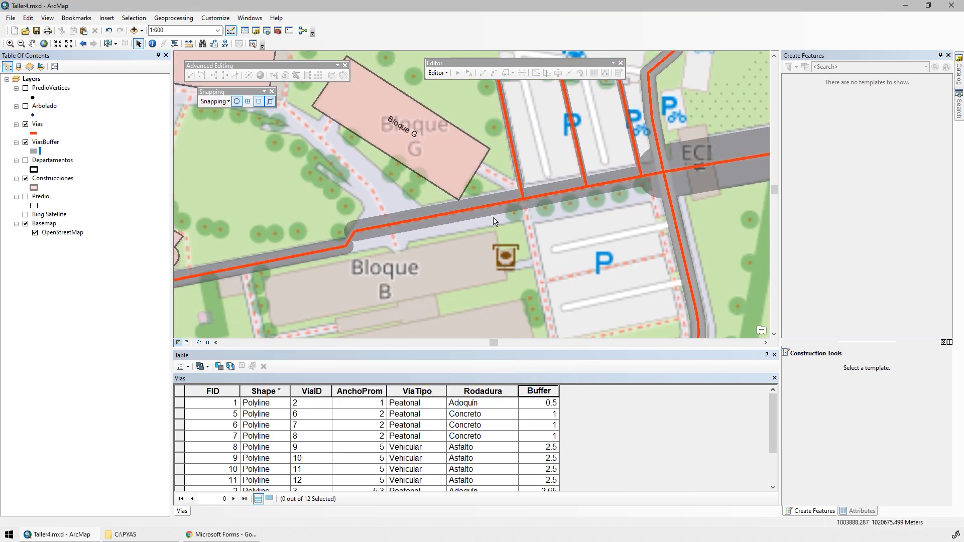
{"action": "left_click_drag", "start_coordinate": [341, 281], "coordinate": [605, 66]}
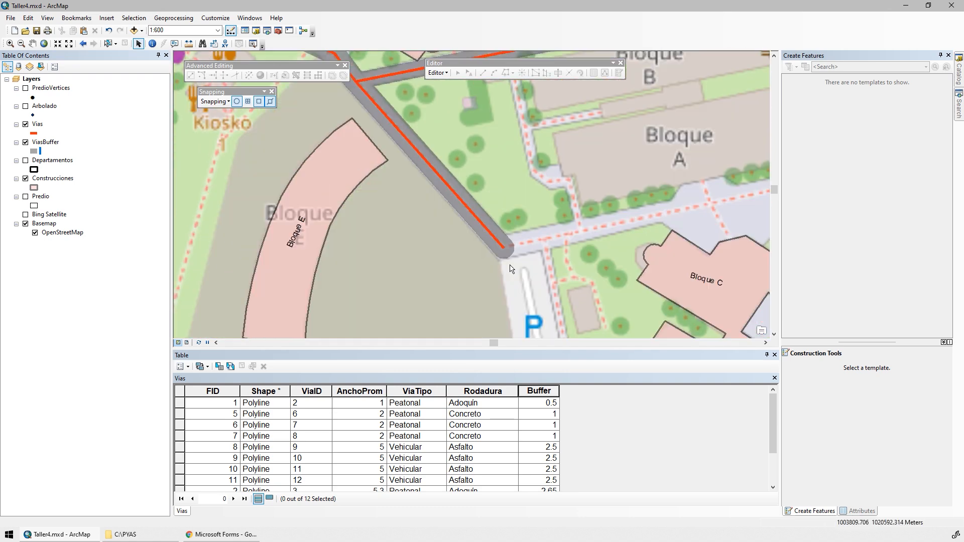
{"action": "left_click_drag", "start_coordinate": [520, 255], "coordinate": [573, 331]}
{"action": "left_click_drag", "start_coordinate": [329, 96], "coordinate": [421, 209]}
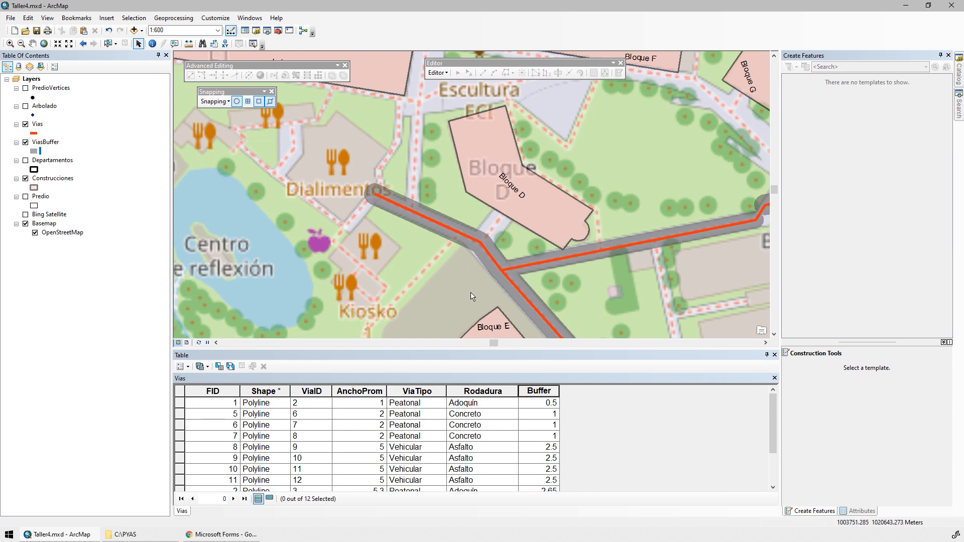
{"action": "left_click_drag", "start_coordinate": [472, 294], "coordinate": [424, 161]}
{"action": "left_click_drag", "start_coordinate": [482, 309], "coordinate": [345, 109]}
{"action": "left_click_drag", "start_coordinate": [504, 312], "coordinate": [174, 330]}
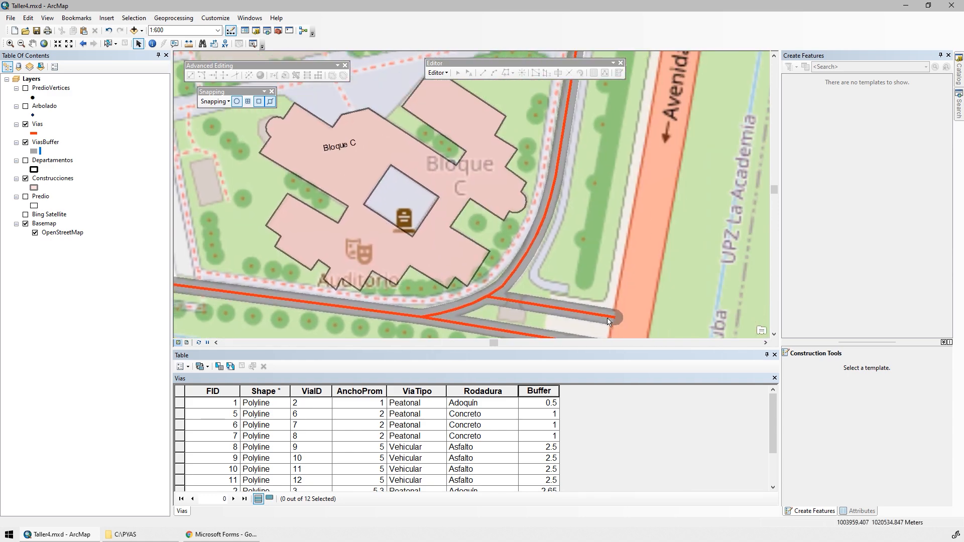
{"action": "left_click_drag", "start_coordinate": [597, 324], "coordinate": [529, 242]}
Step: Hide the Basemap group and set the line width of the Vias layer to 1
{"action": "left_click", "coordinate": [26, 224]}
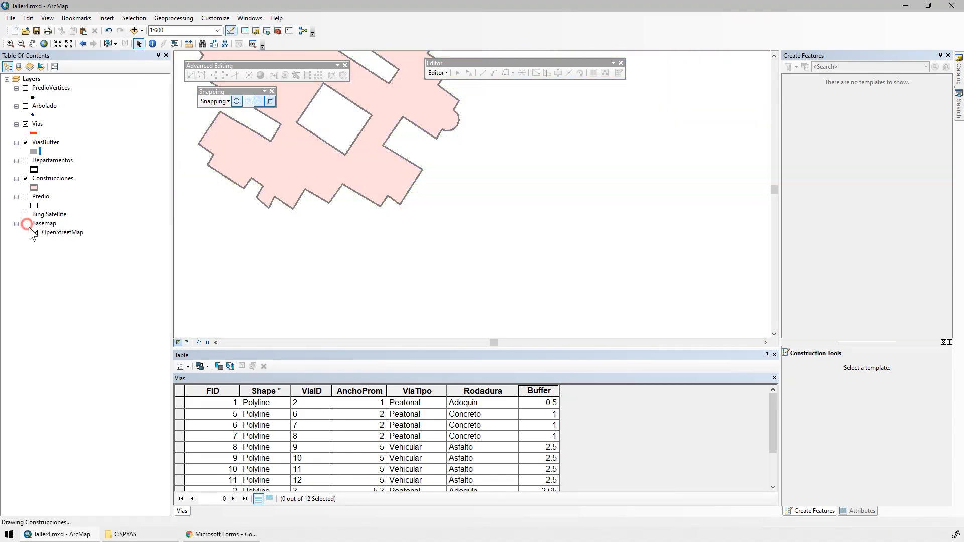
{"action": "left_click_drag", "start_coordinate": [484, 144], "coordinate": [518, 285]}
{"action": "left_click_drag", "start_coordinate": [540, 152], "coordinate": [567, 331]}
{"action": "scroll", "coordinate": [550, 206], "scroll_direction": "down", "scroll_amount": 1}
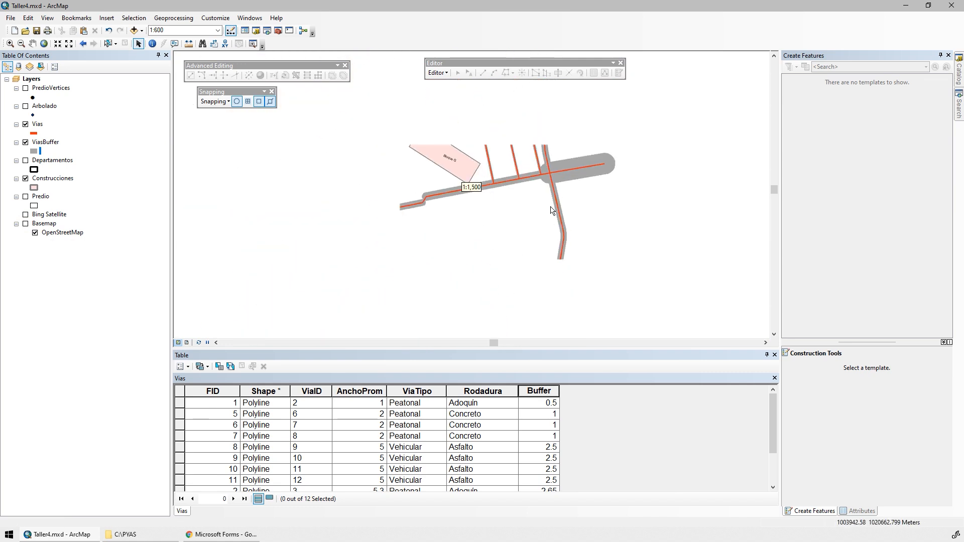
{"action": "scroll", "coordinate": [499, 157], "scroll_direction": "up", "scroll_amount": 3}
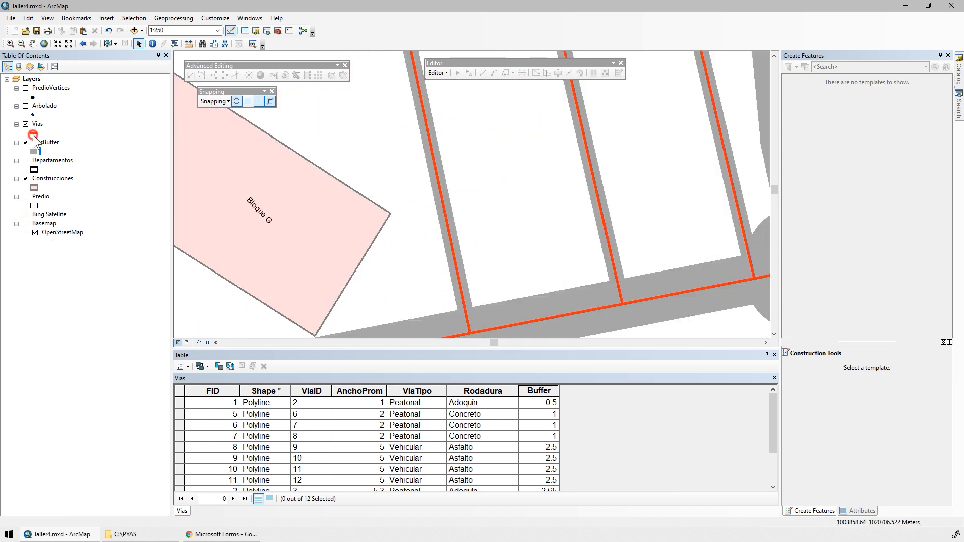
{"action": "left_click", "coordinate": [32, 134]}
{"action": "left_click", "coordinate": [477, 267]}
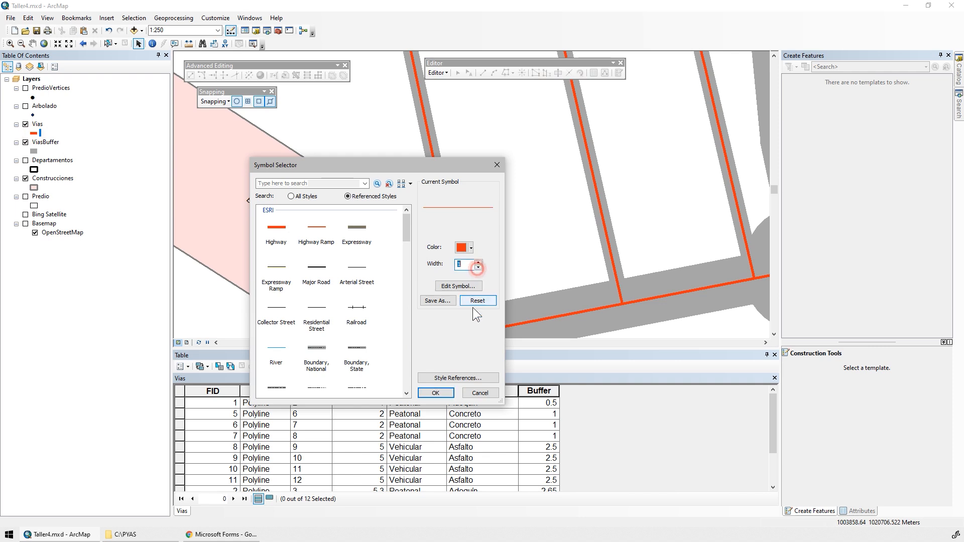
{"action": "left_click", "coordinate": [435, 392]}
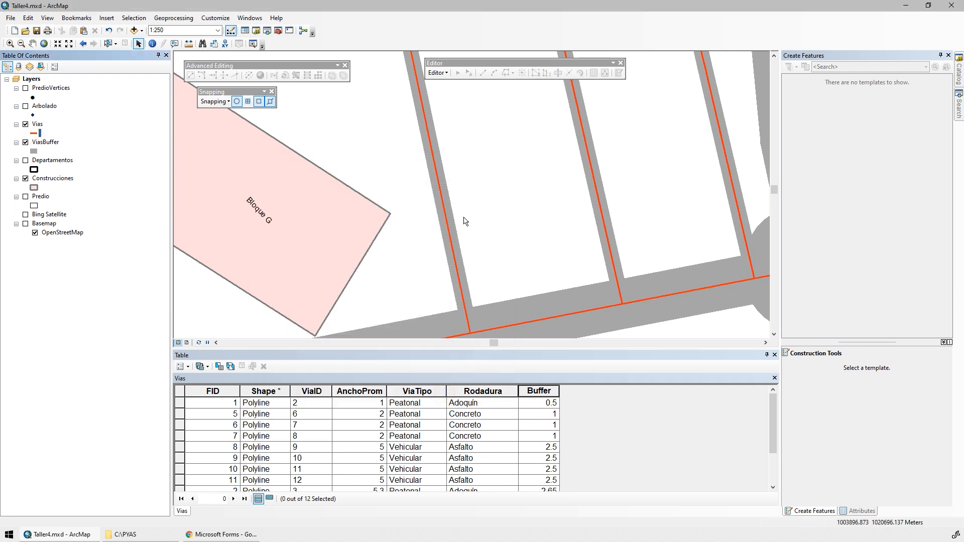
Step: Open the ViasBuffer attribute table and zoom to the Peatonal and Vehicular polygons one after the other
{"action": "scroll", "coordinate": [468, 228], "scroll_direction": "up", "scroll_amount": 2}
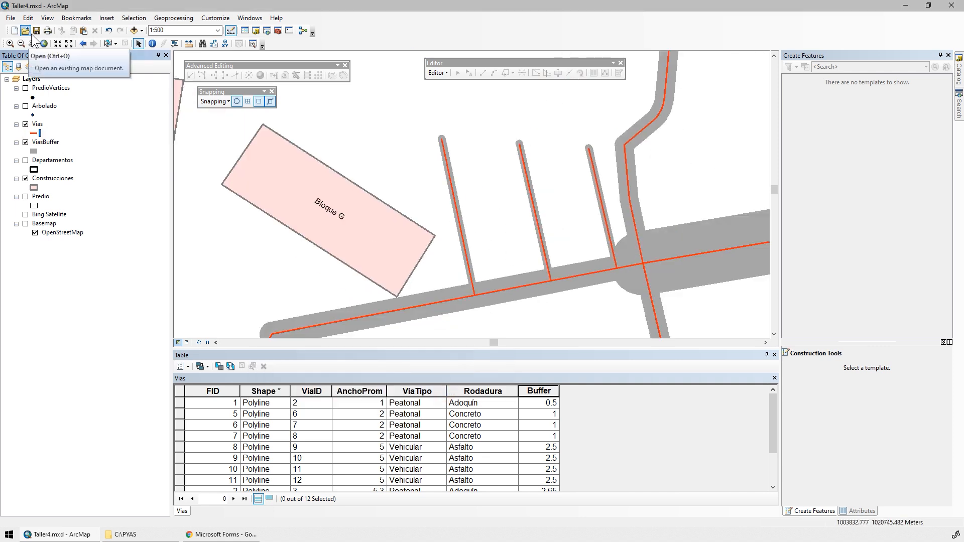
{"action": "scroll", "coordinate": [439, 161], "scroll_direction": "up", "scroll_amount": 3}
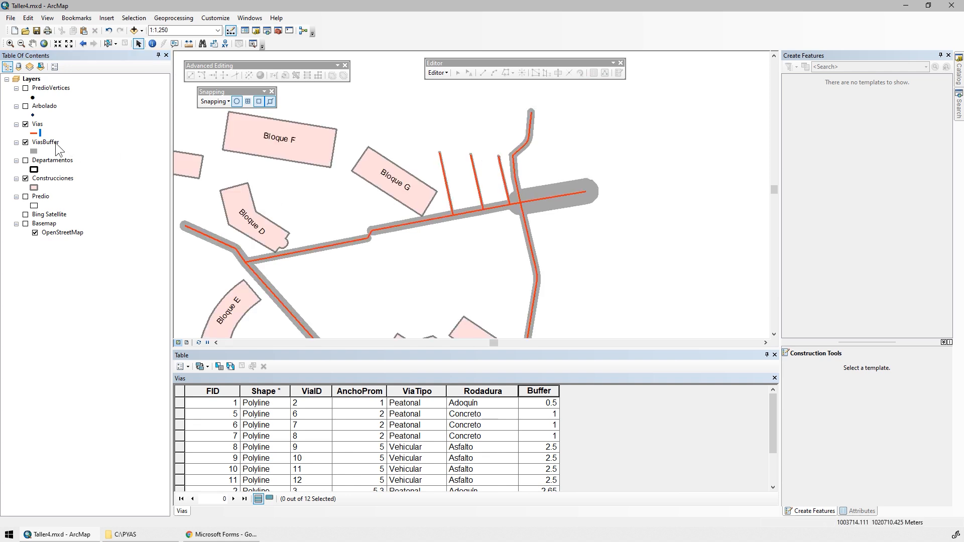
{"action": "right_click", "coordinate": [44, 142]}
{"action": "left_click", "coordinate": [100, 170]}
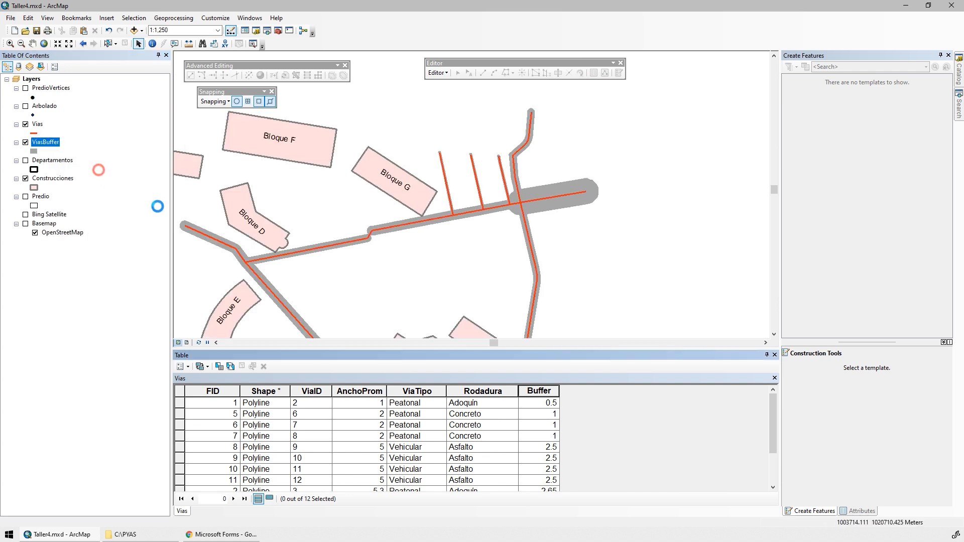
{"action": "left_click", "coordinate": [179, 402]}
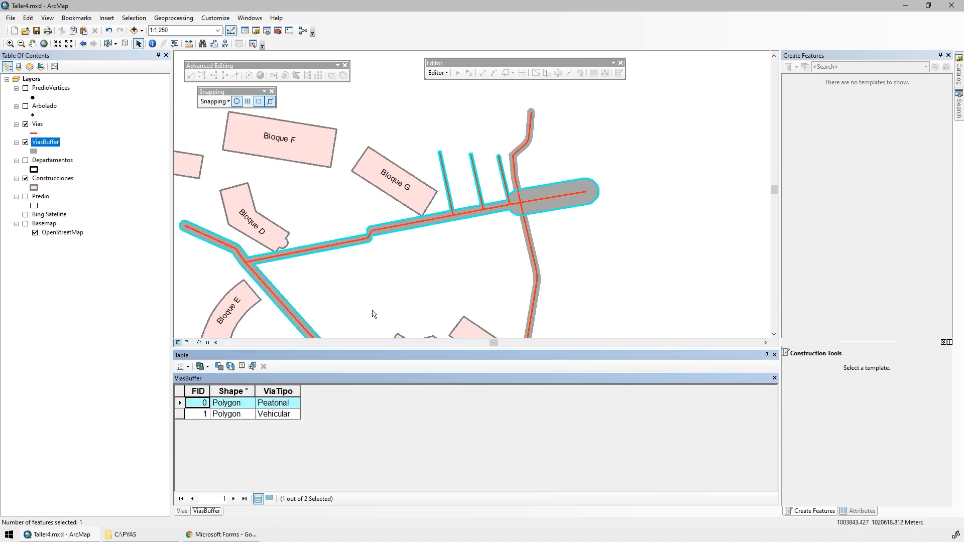
{"action": "double_click", "coordinate": [176, 403]}
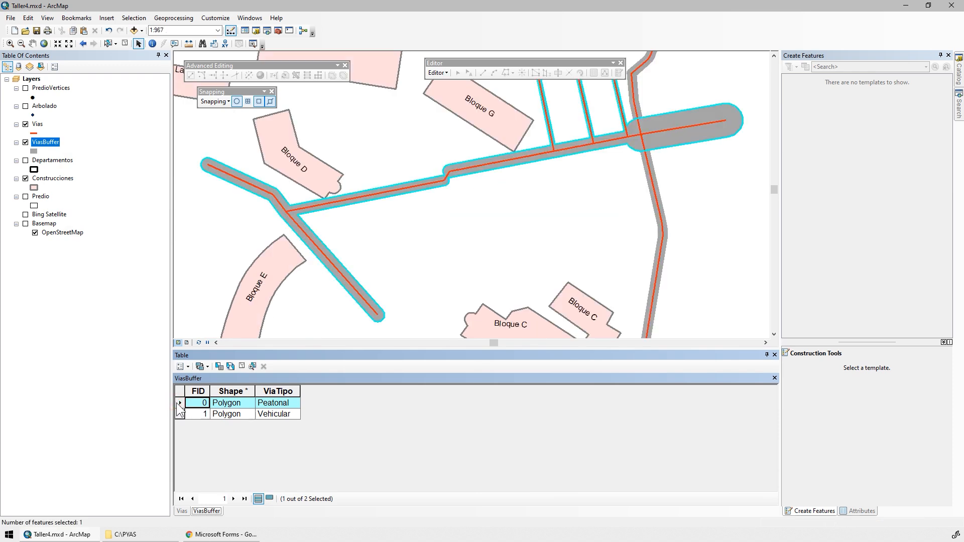
{"action": "double_click", "coordinate": [179, 413]}
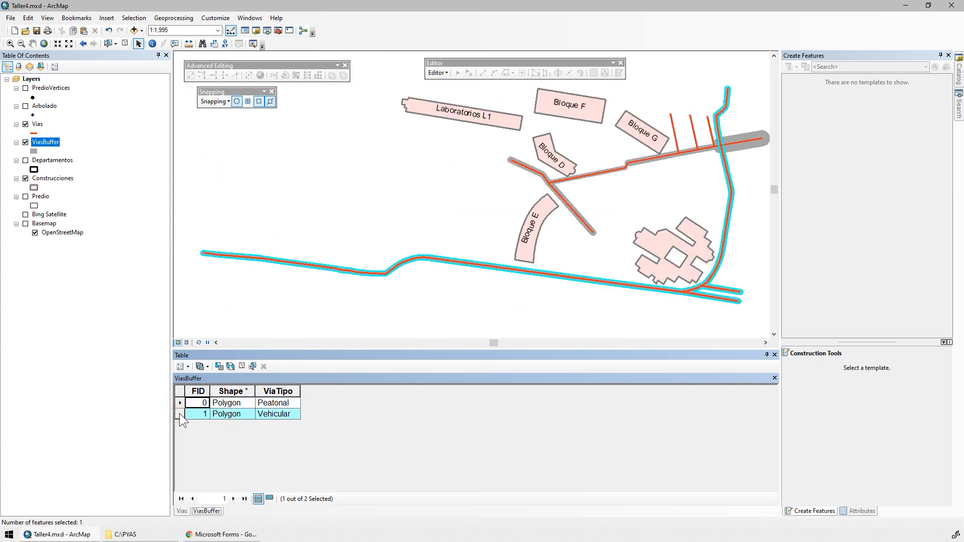
Step: Add a numeric field named Aream2 to the ViasBuffer attribute table
{"action": "left_click", "coordinate": [183, 365]}
{"action": "left_click", "coordinate": [236, 196]}
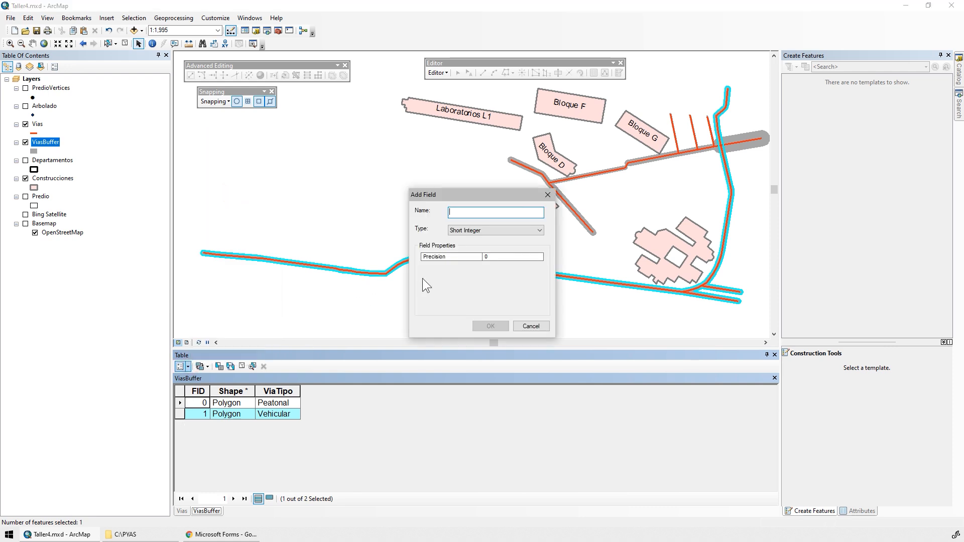
{"action": "type", "text": "Aream2"}
{"action": "left_click", "coordinate": [509, 230]}
{"action": "left_click", "coordinate": [502, 258]}
{"action": "left_click", "coordinate": [500, 325]}
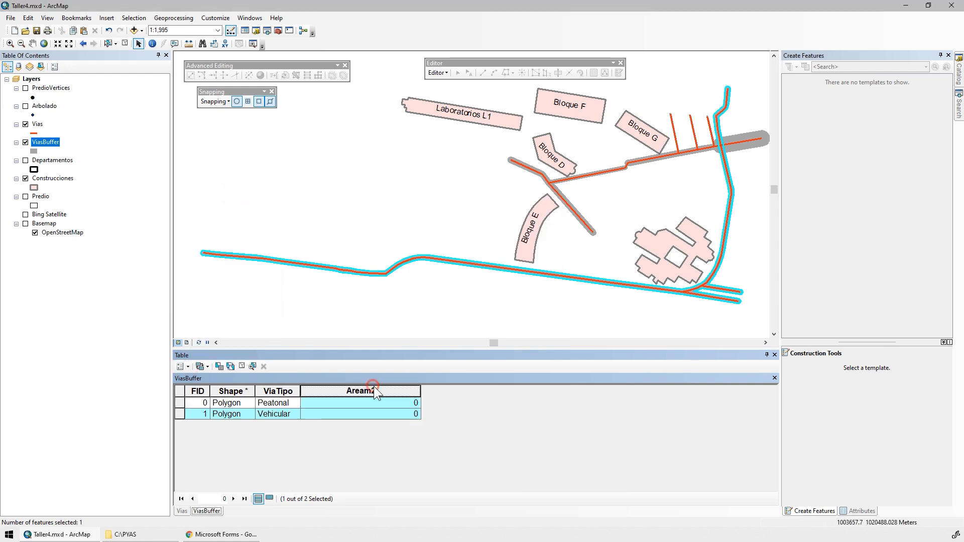
Step: Clear the selection and calculate the Aream2 field of ViasBuffer as polygon area in square meters, using the data source's coordinate system
{"action": "left_click", "coordinate": [241, 365]}
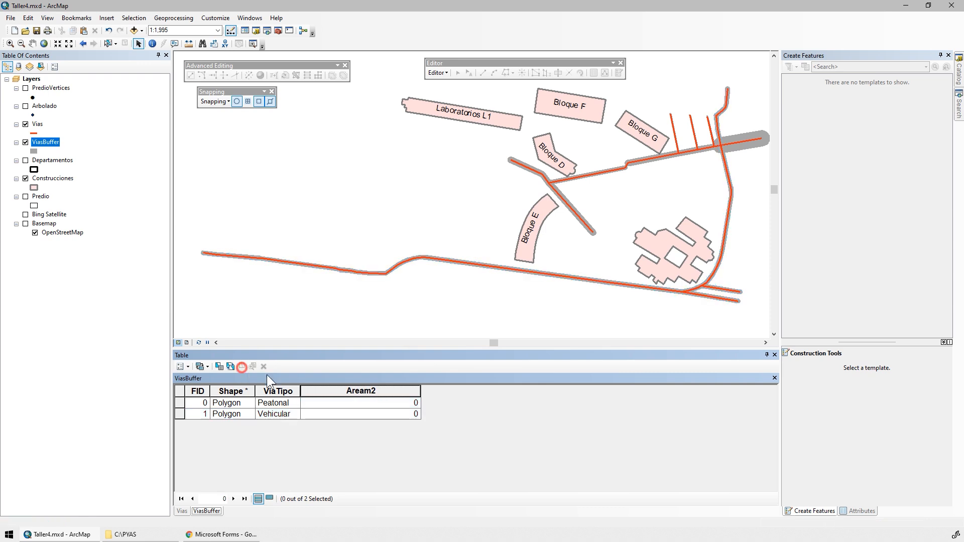
{"action": "right_click", "coordinate": [375, 391]}
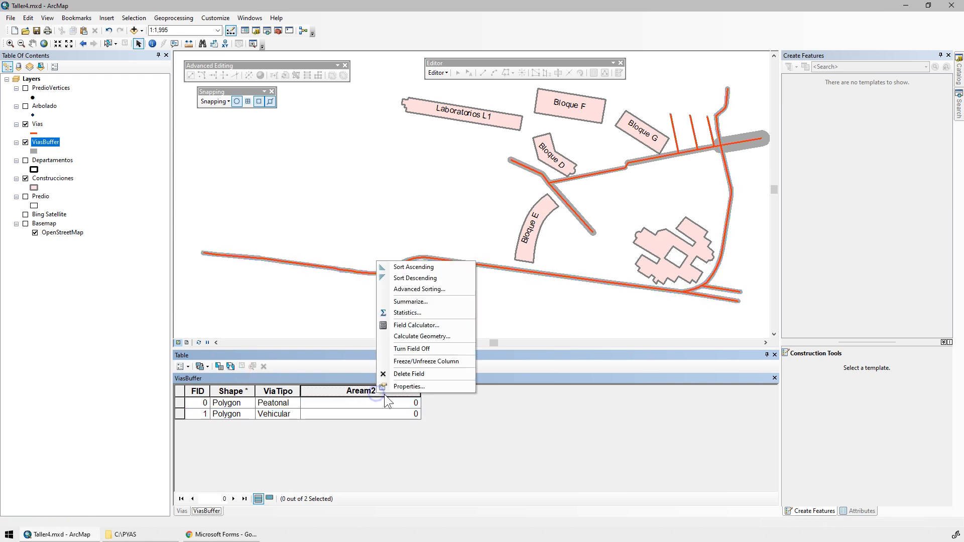
{"action": "left_click", "coordinate": [421, 336]}
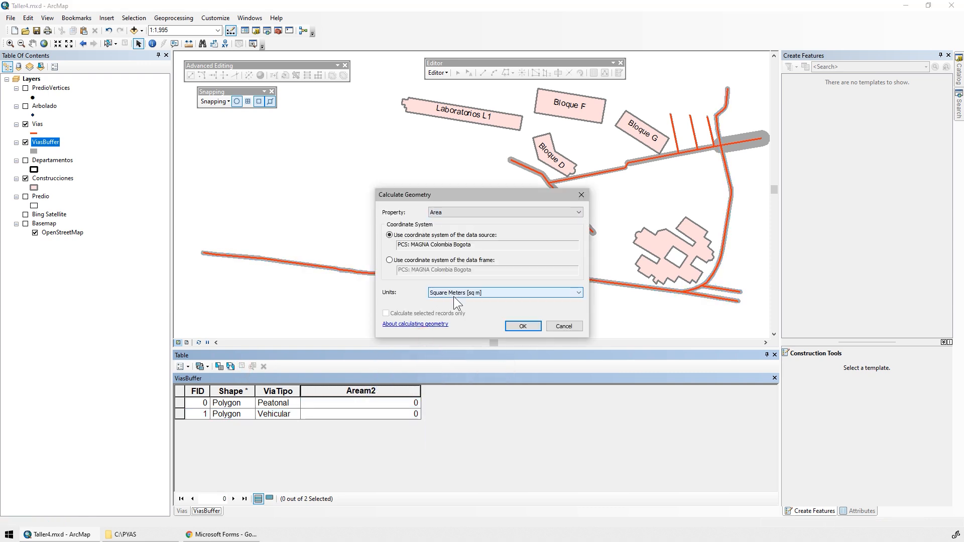
{"action": "left_click", "coordinate": [513, 323]}
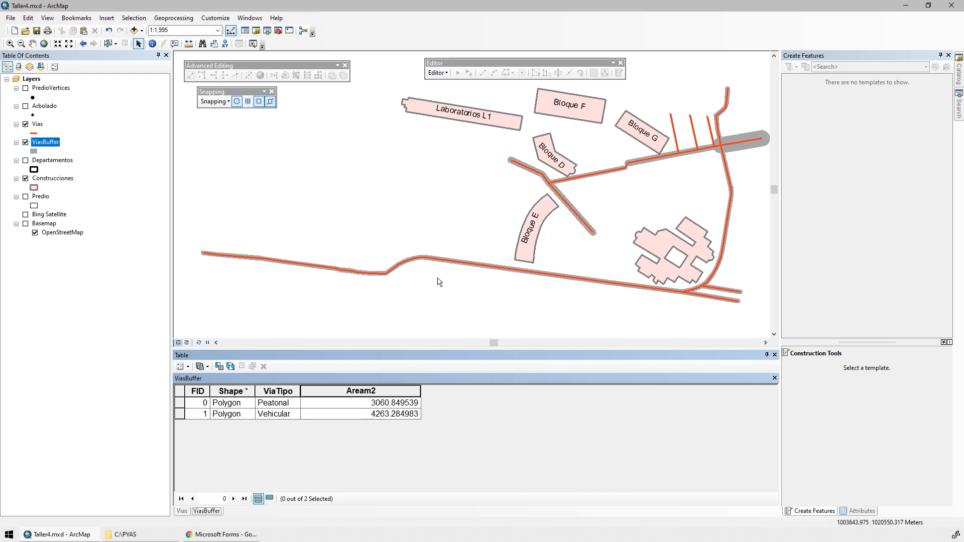
{"action": "scroll", "coordinate": [604, 224], "scroll_direction": "up", "scroll_amount": 1}
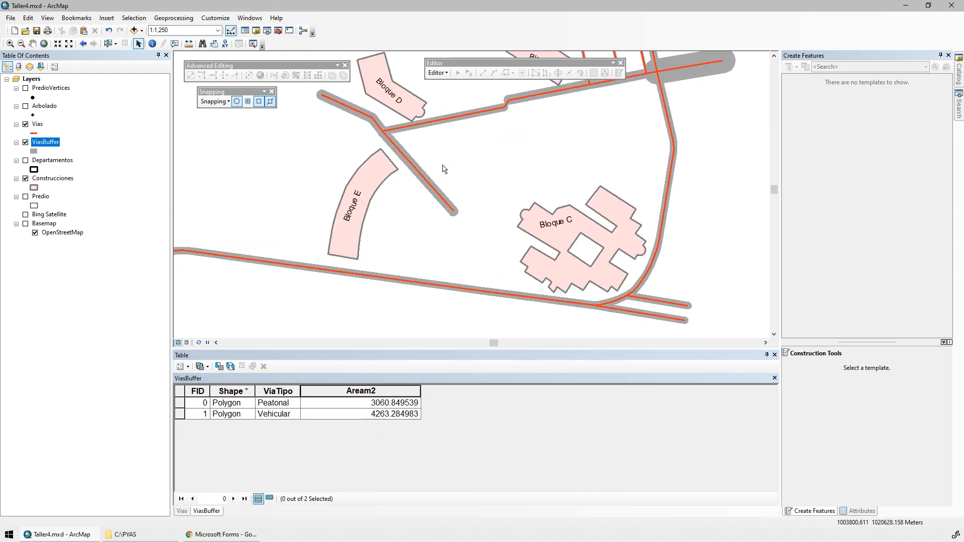
{"action": "left_click_drag", "start_coordinate": [439, 153], "coordinate": [488, 271]}
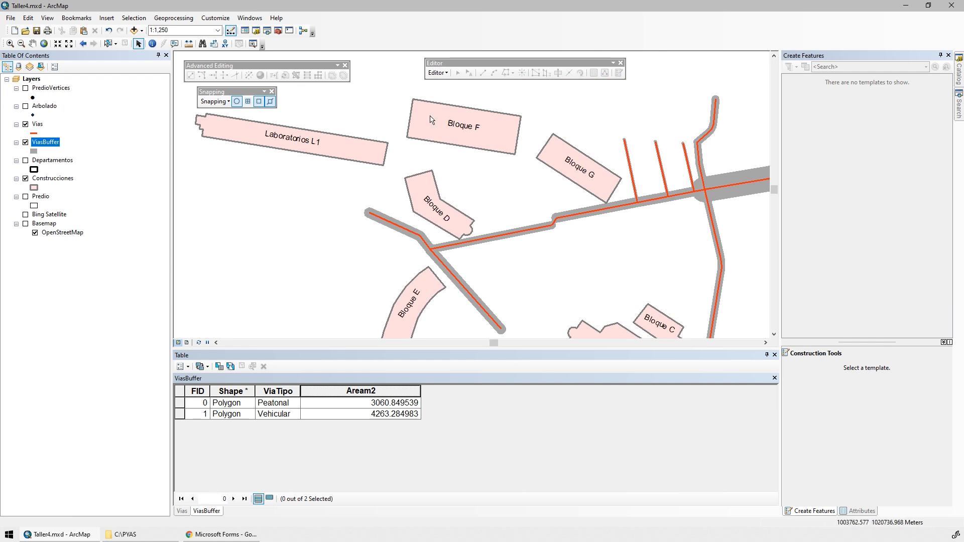
{"action": "left_click", "coordinate": [188, 18]}
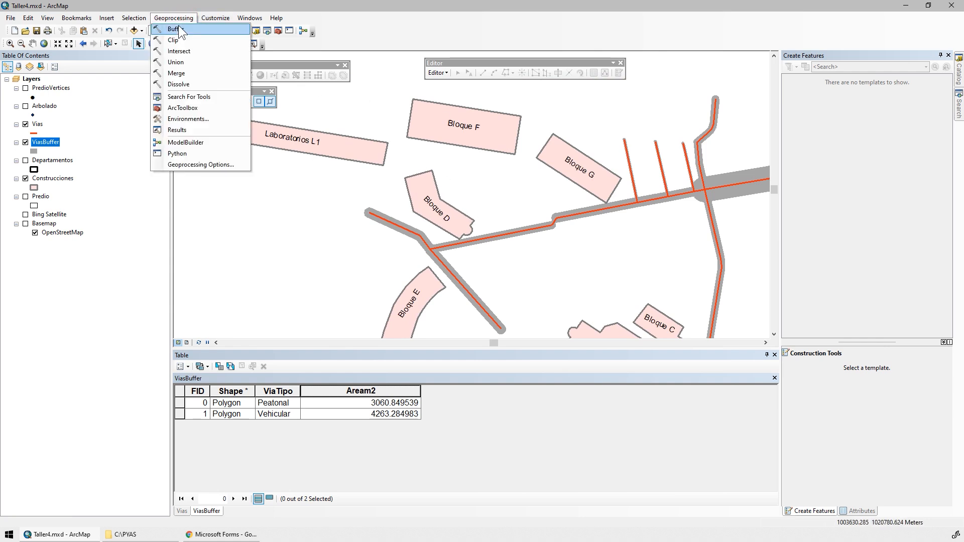
{"action": "left_click", "coordinate": [256, 5]}
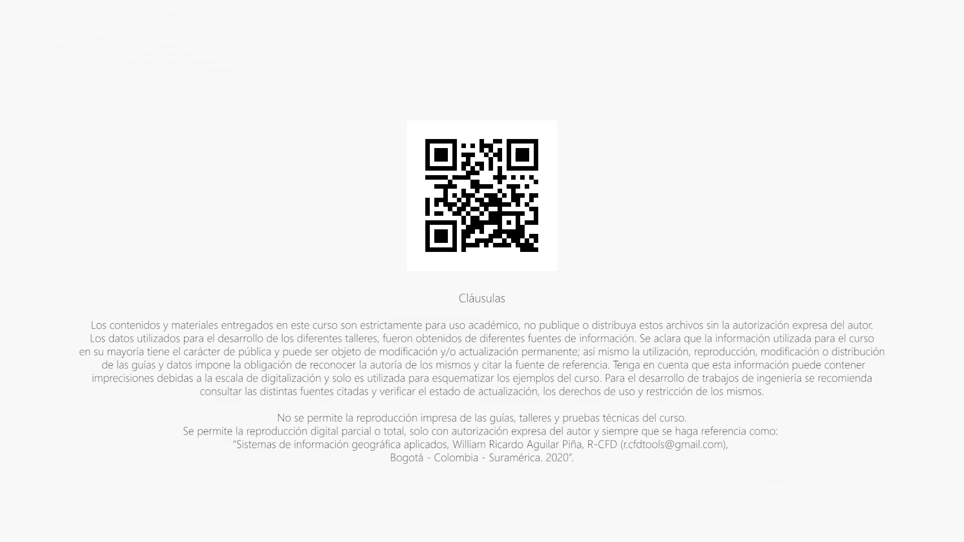